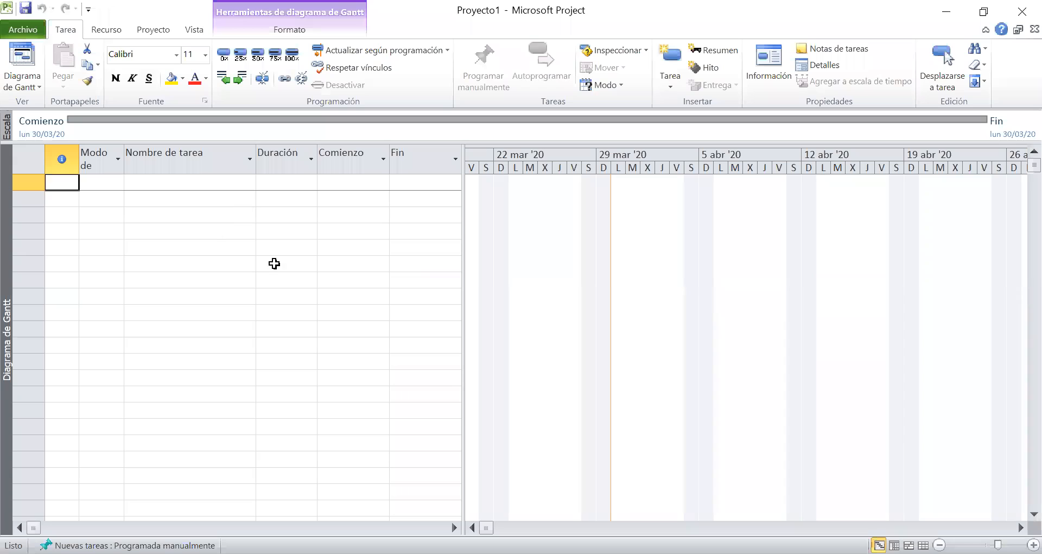
left_click(177, 252)
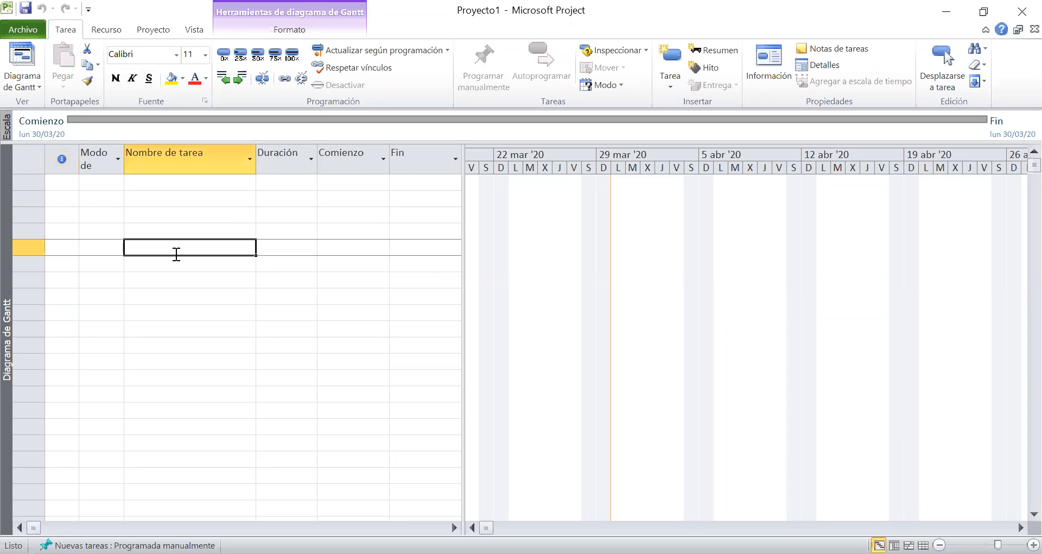
left_click(171, 310)
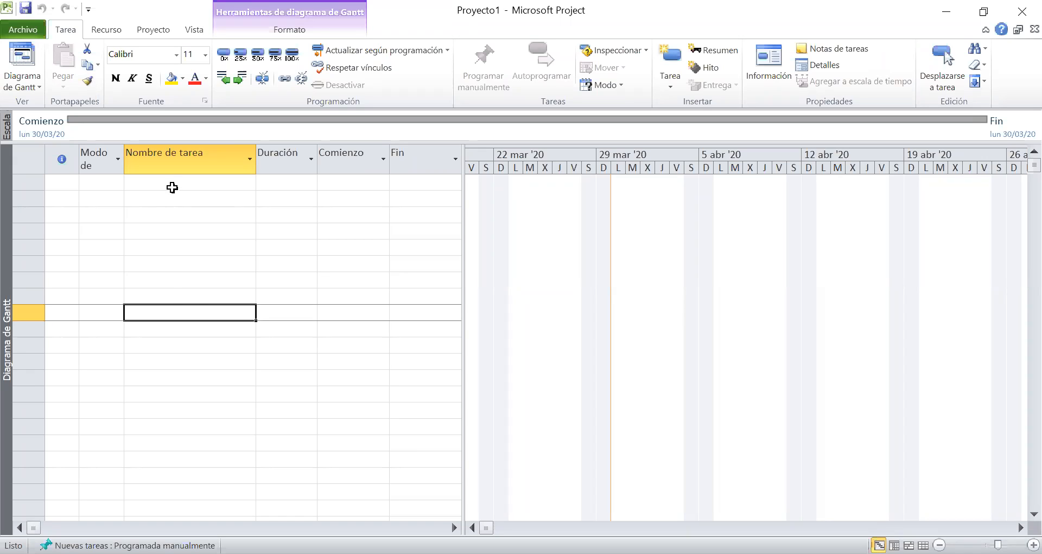
left_click(144, 209)
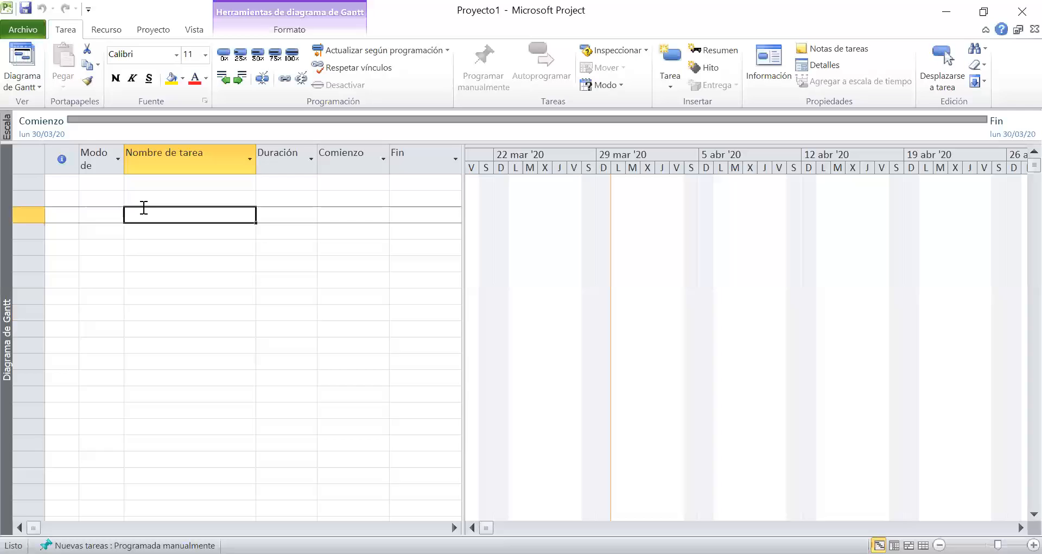
left_click(161, 313)
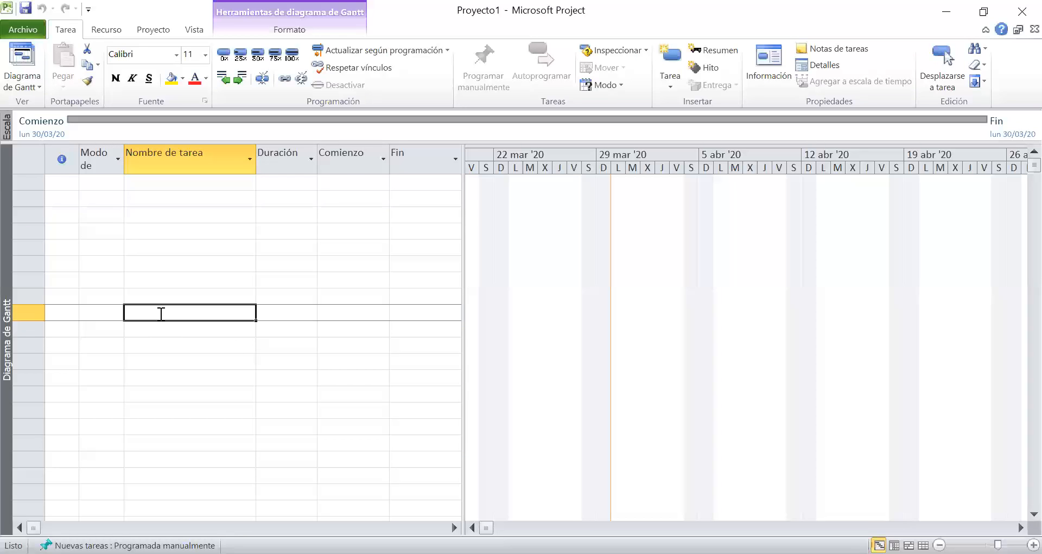
left_click(187, 263)
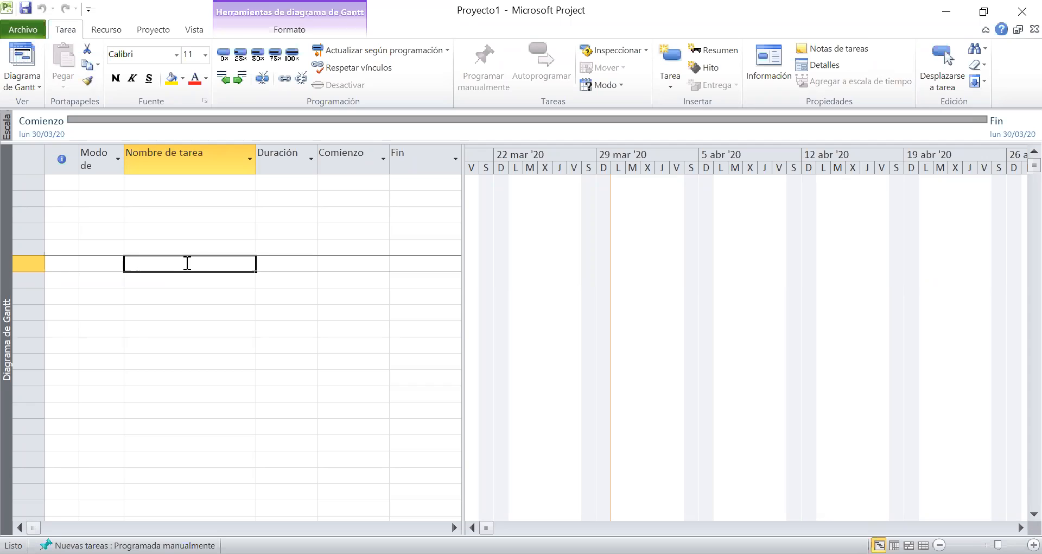
left_click(162, 219)
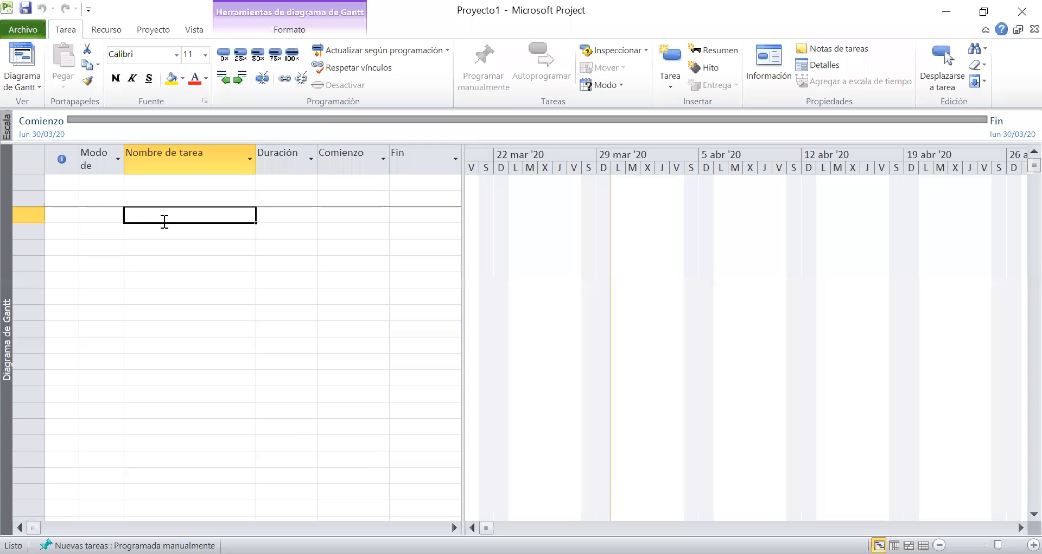
left_click(91, 283)
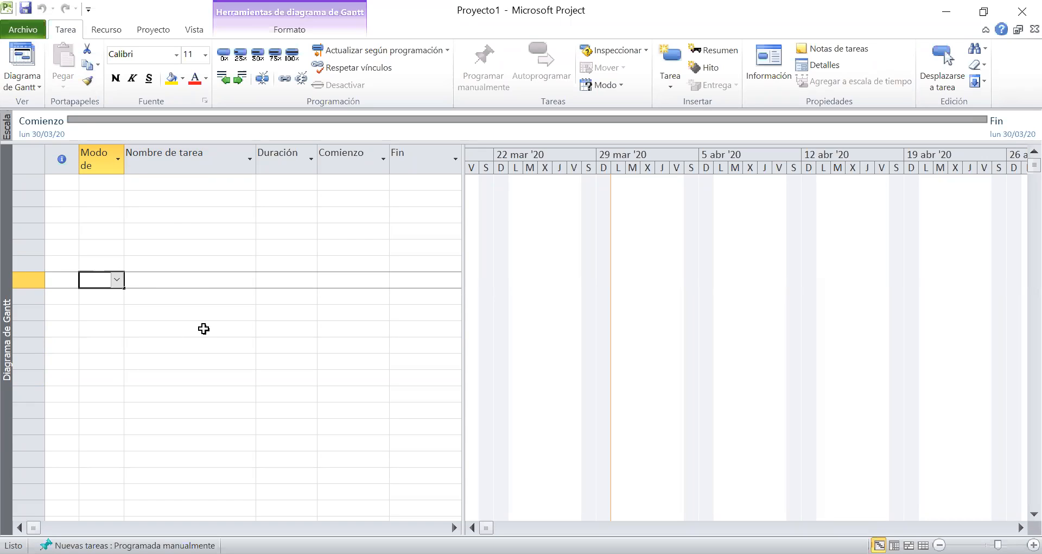
left_click(168, 228)
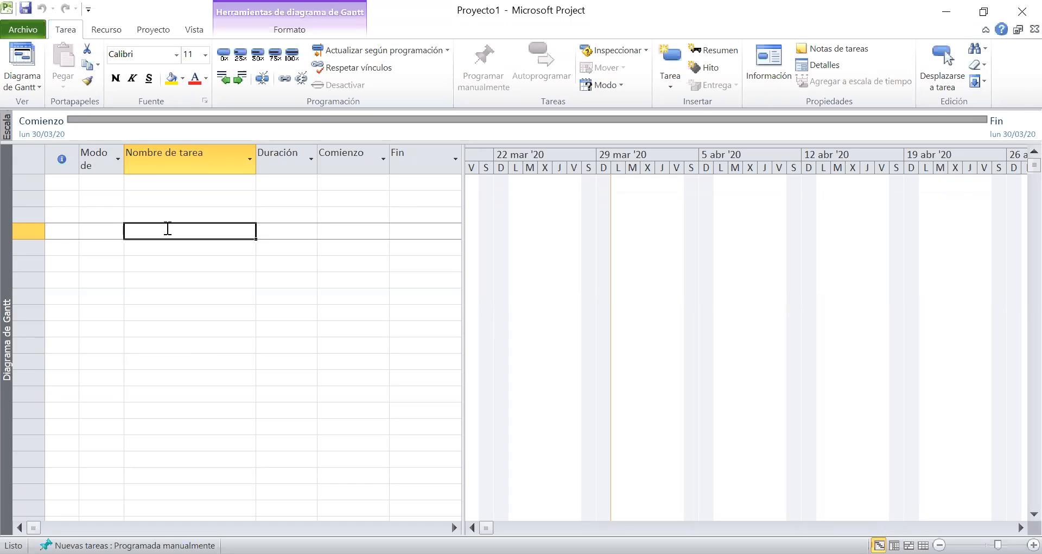
key("Up")
key("Up")
key("Up")
key("Left")
key("Left")
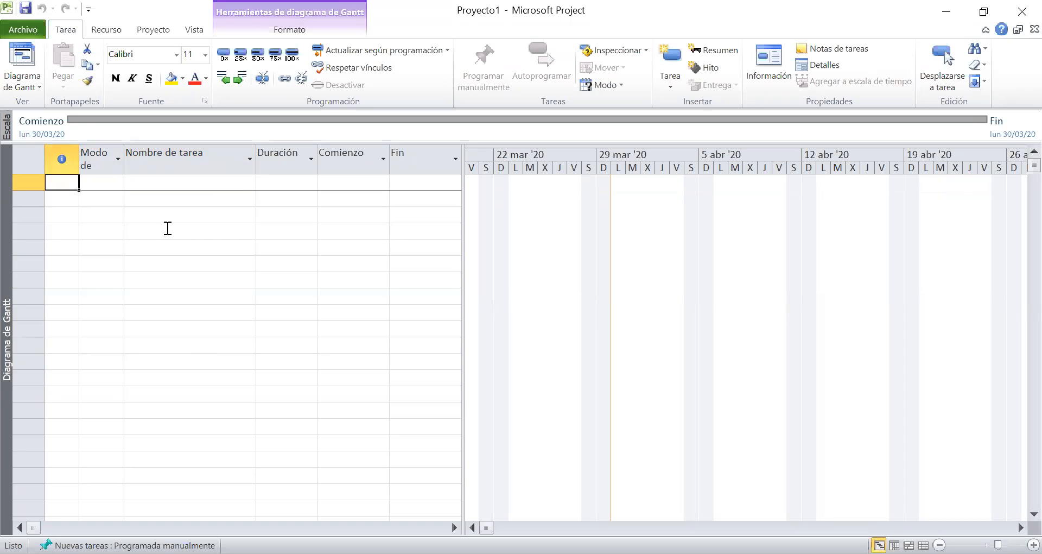
key("Down")
key("Down")
key("Down")
key("Down")
key("Down")
key("Down")
key("Down")
key("Down")
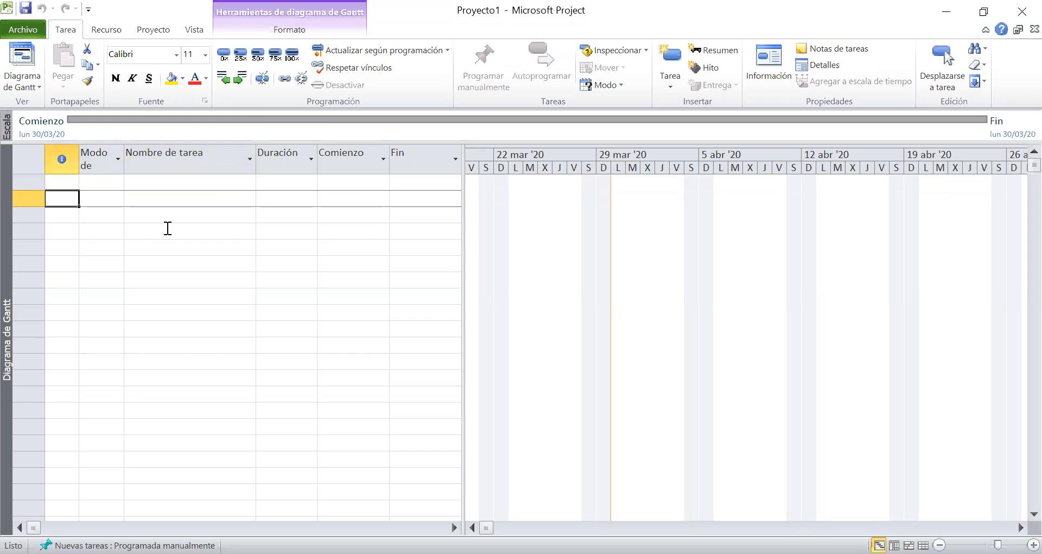
key("Down")
key("Down")
key("Down")
key("Down")
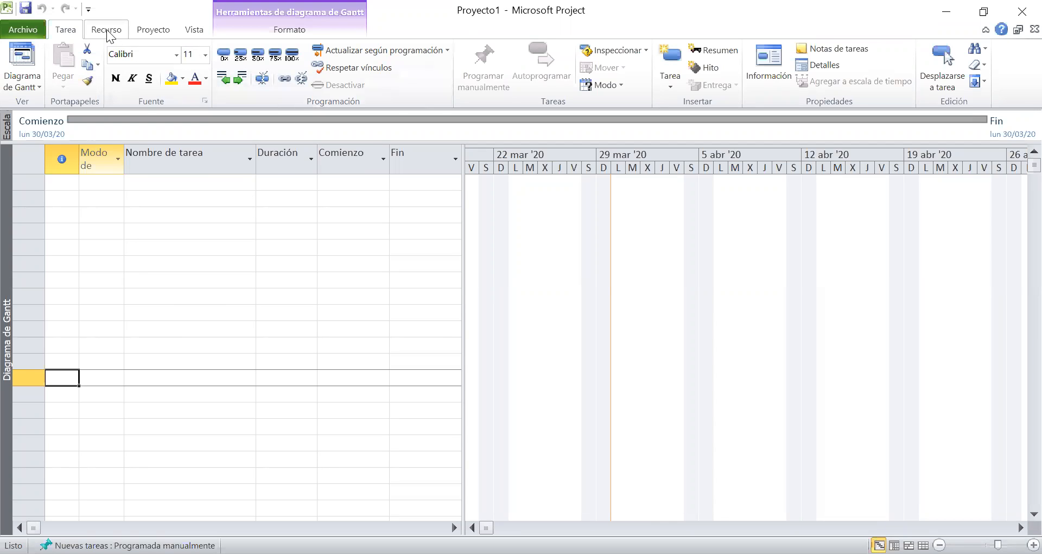
Examine the command sets available for tasks, resources, the project, views and Gantt chart formatting.
scroll(144, 32, "down", 2)
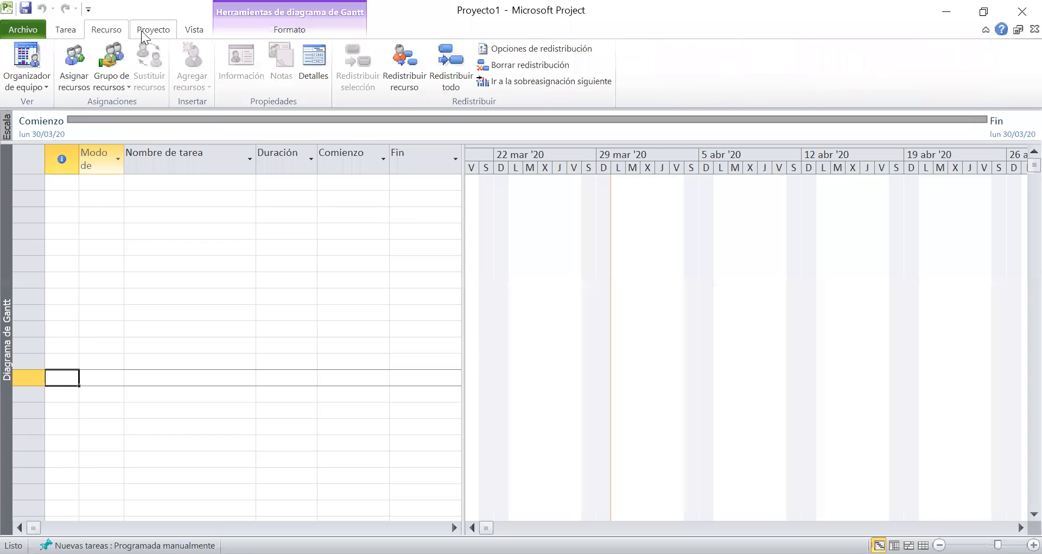
left_click(194, 33)
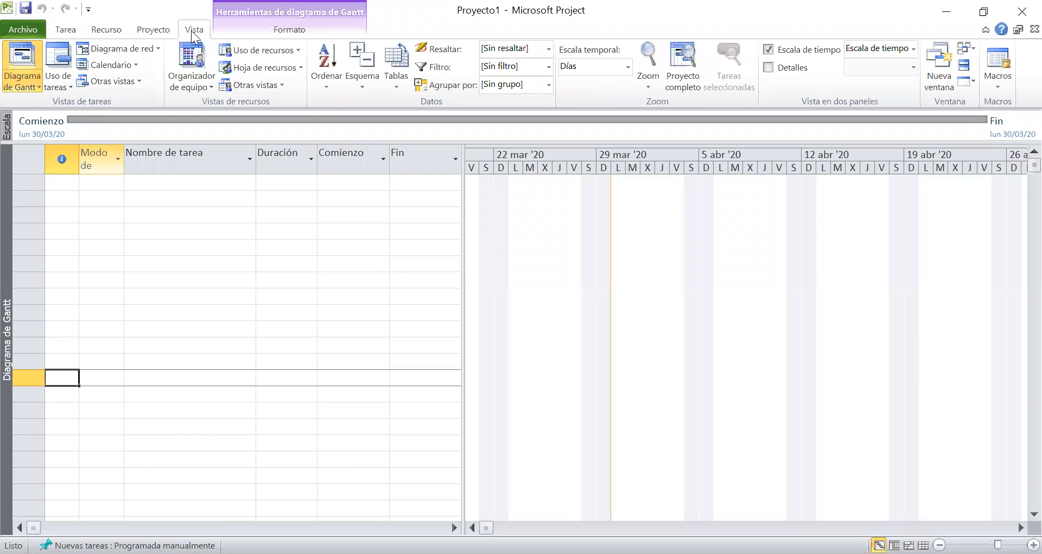
left_click(59, 33)
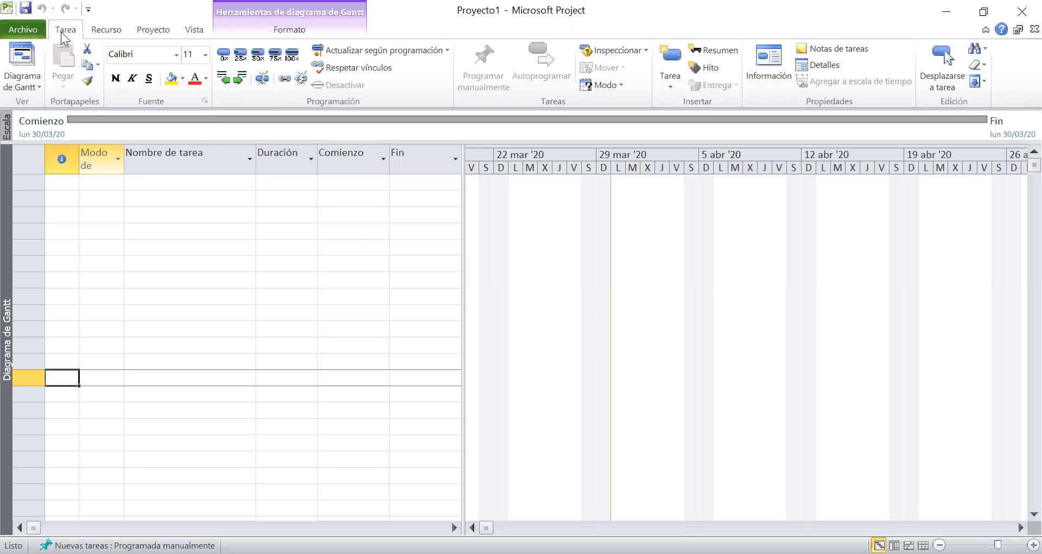
left_click(106, 31)
left_click(153, 32)
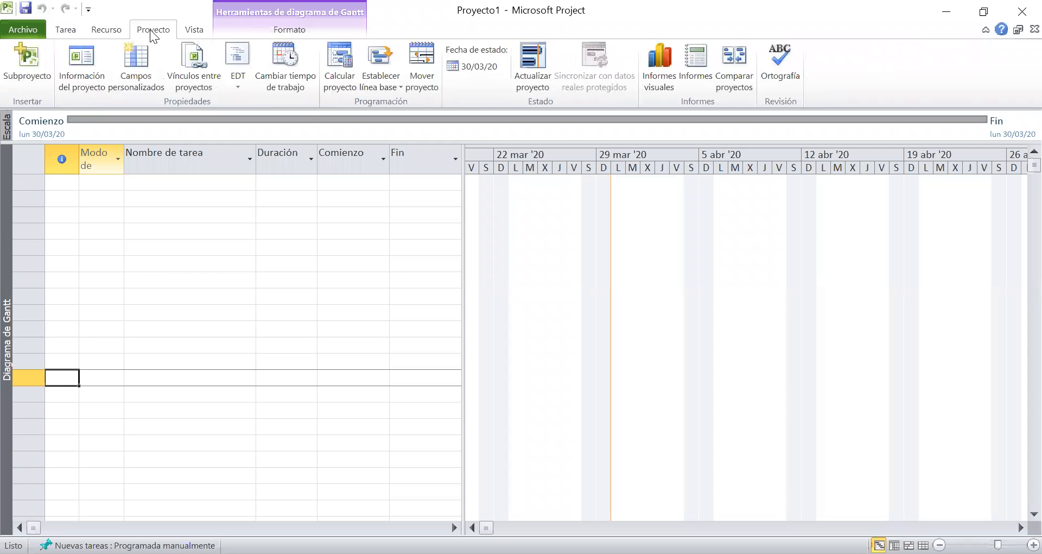
left_click(196, 31)
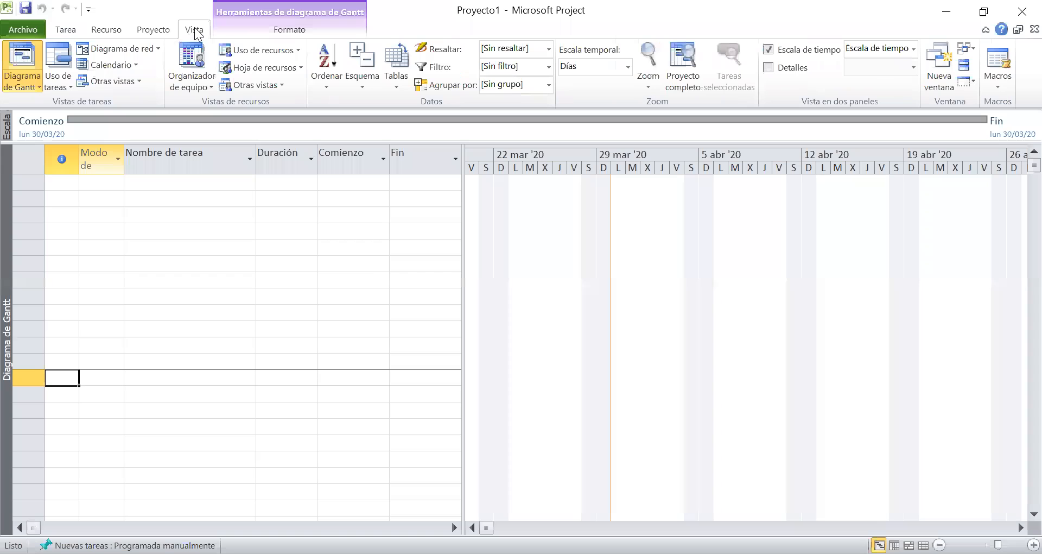
left_click(291, 33)
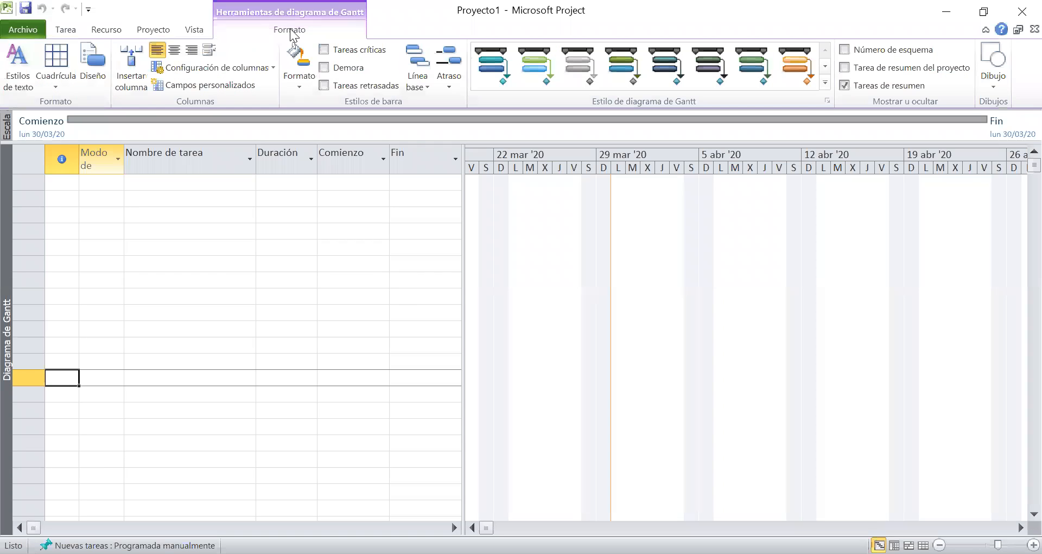
left_click(190, 34)
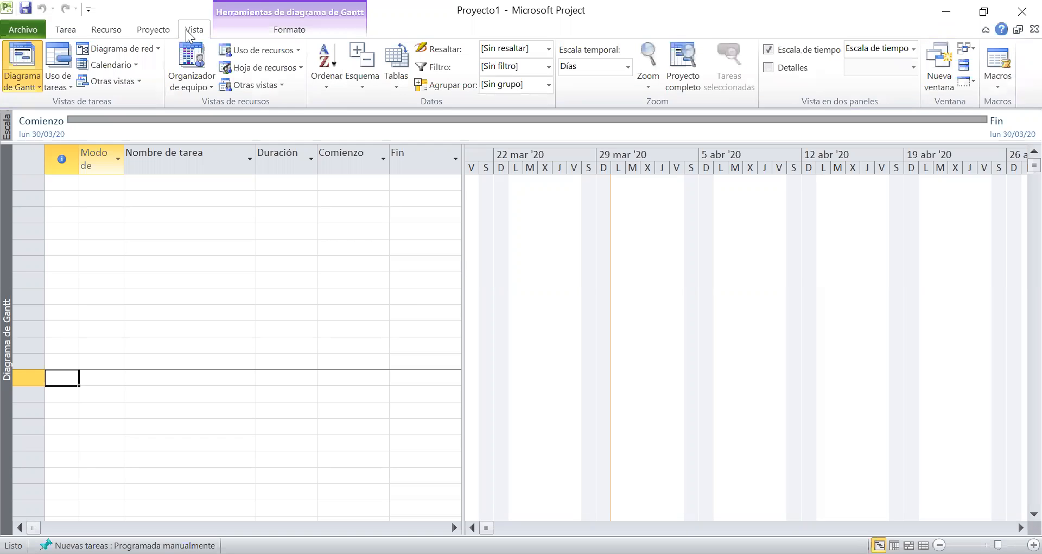
left_click(153, 31)
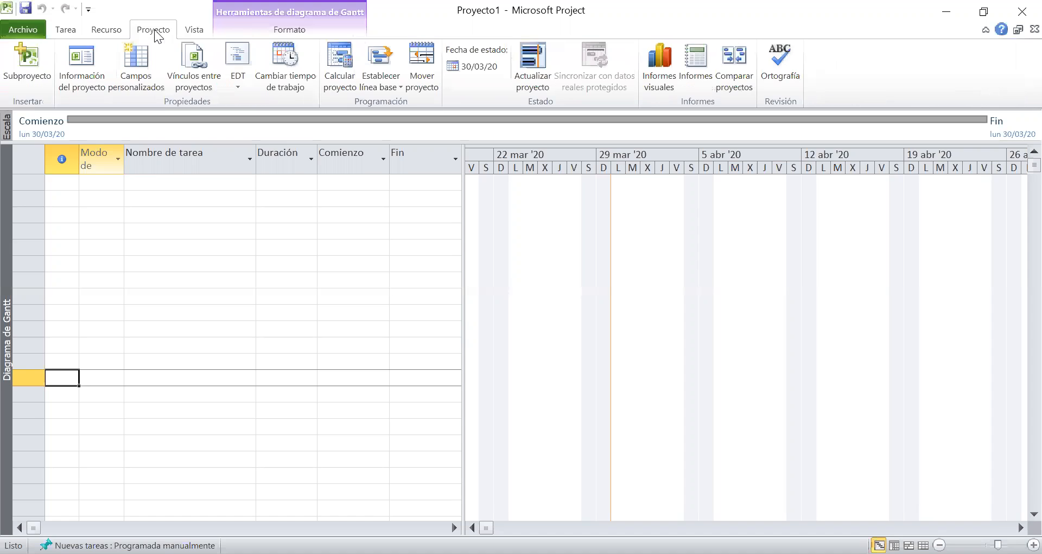
left_click(107, 31)
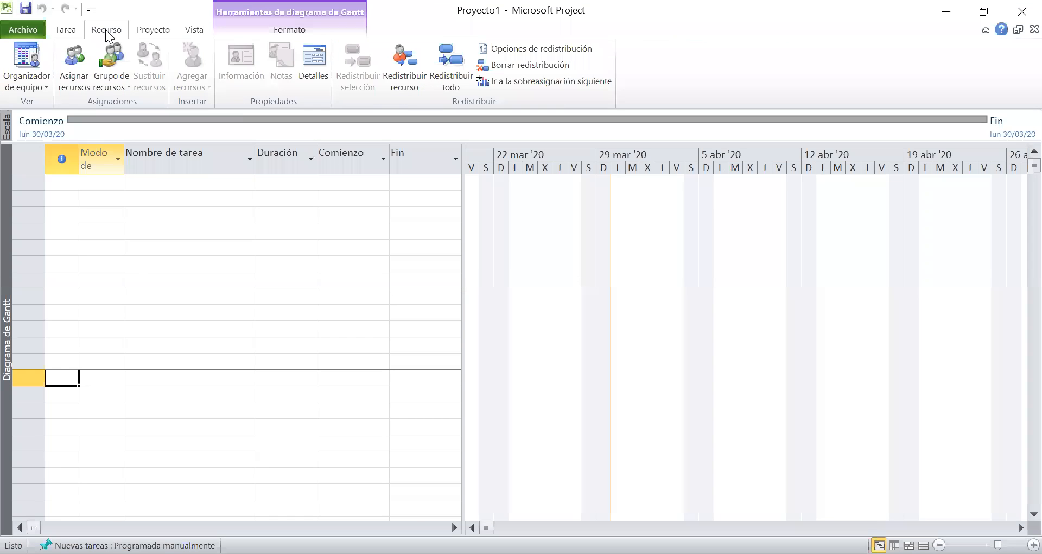
left_click(64, 34)
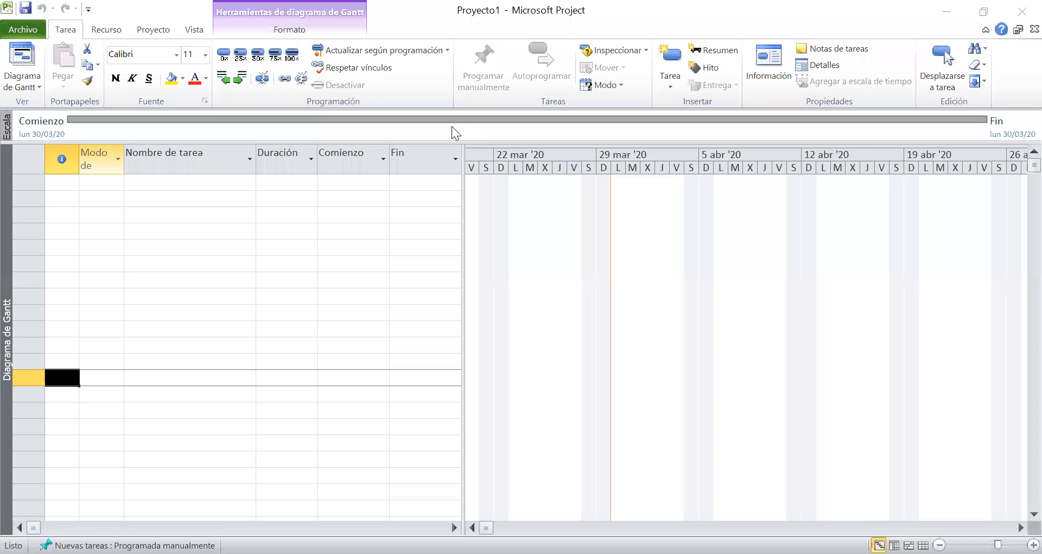
Enter "Preparación de Local" as the first task name in the empty task table.
left_click(163, 199)
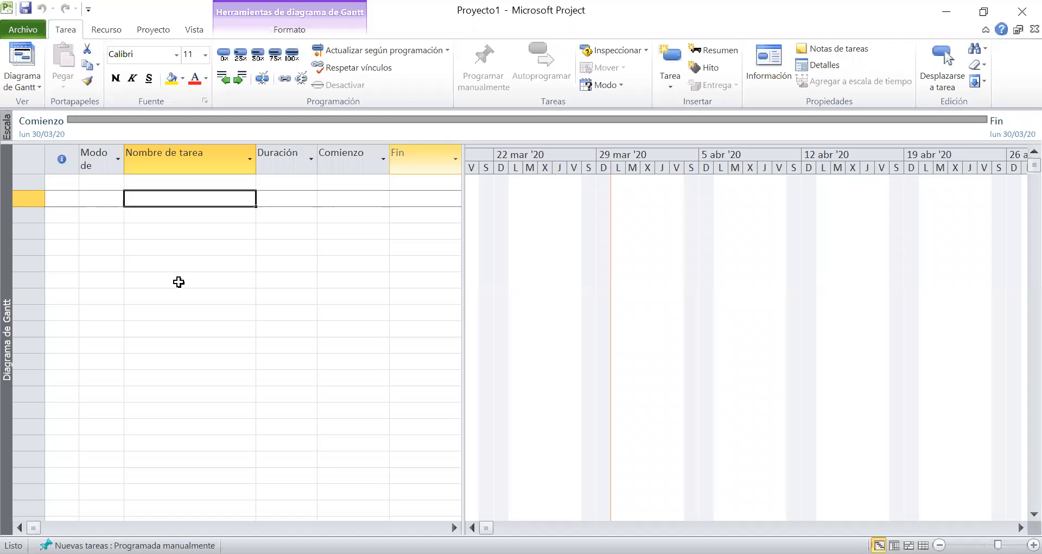
left_click(177, 250)
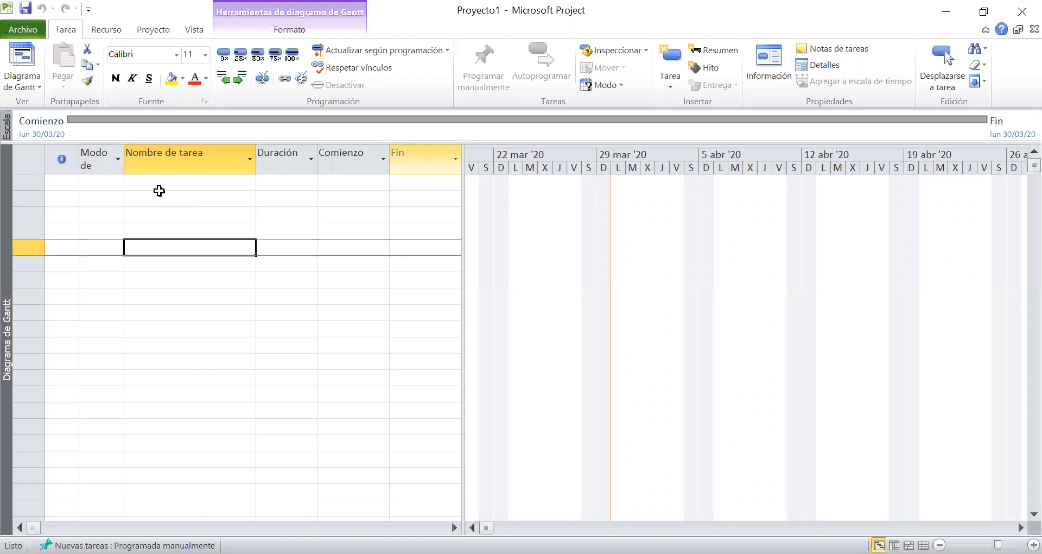
left_click(165, 184)
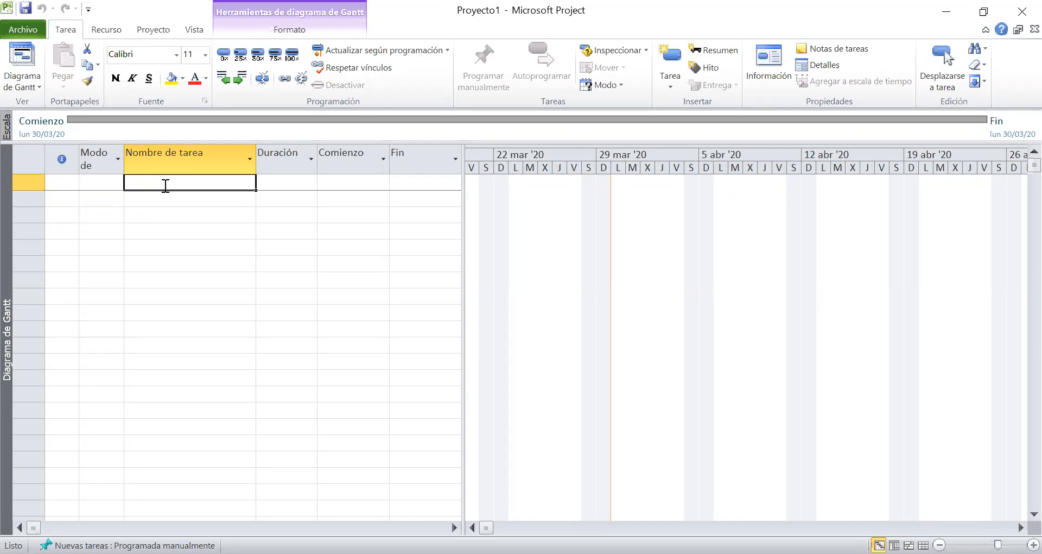
type("P")
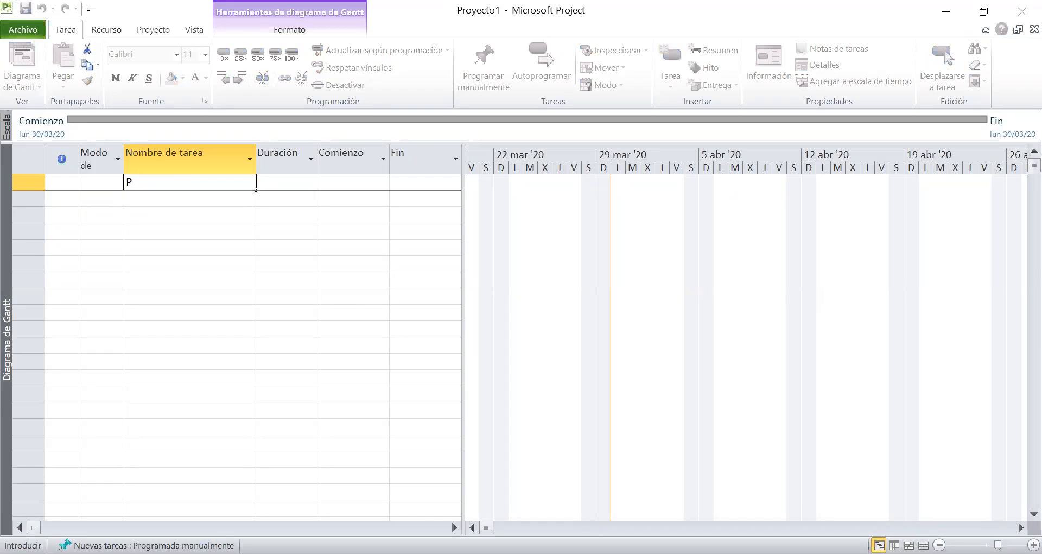
type("reparación de Local")
key("Return")
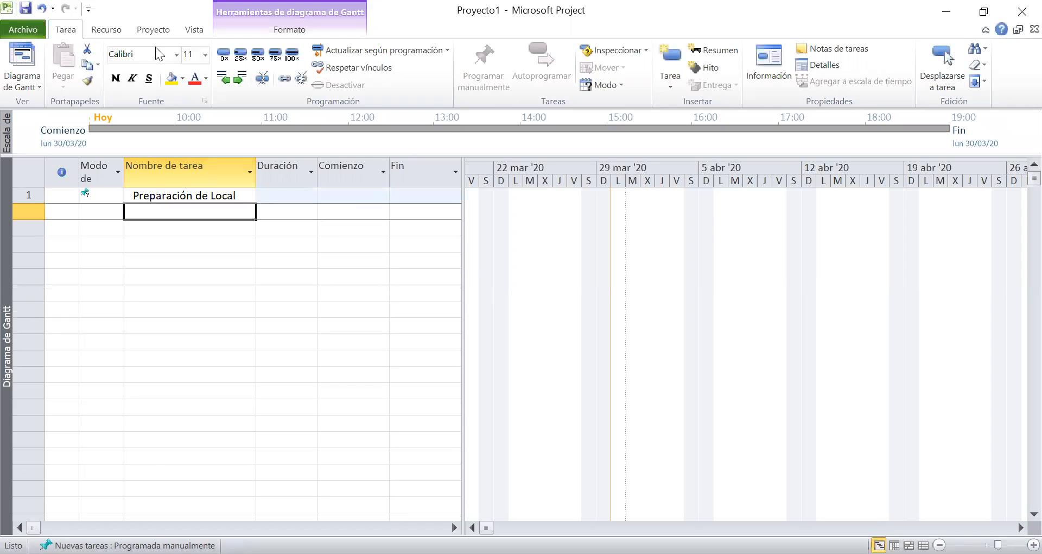
Add a second task named "Cotizar equipo de computación" below "Preparación de Local".
key("alt+Tab")
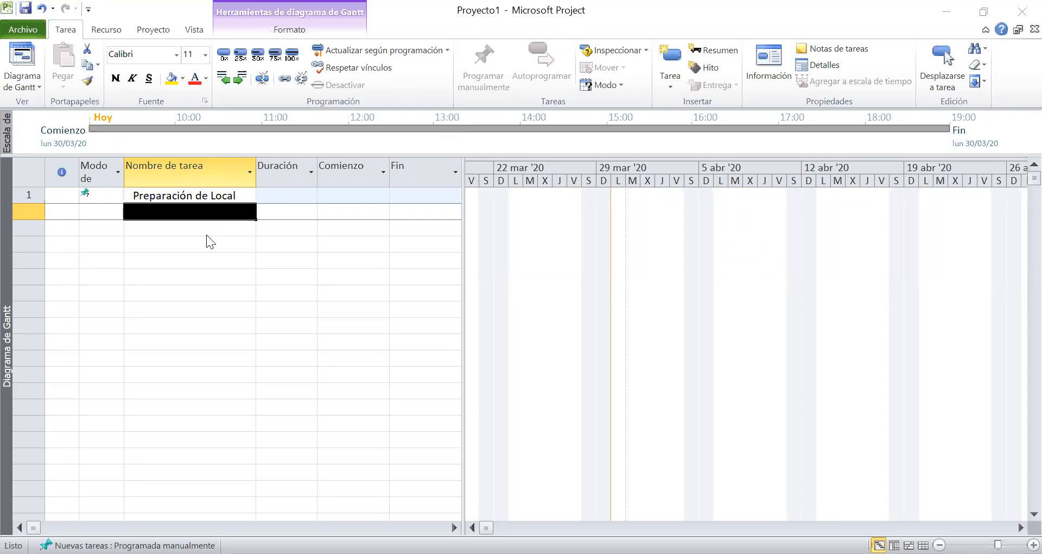
left_click(163, 212)
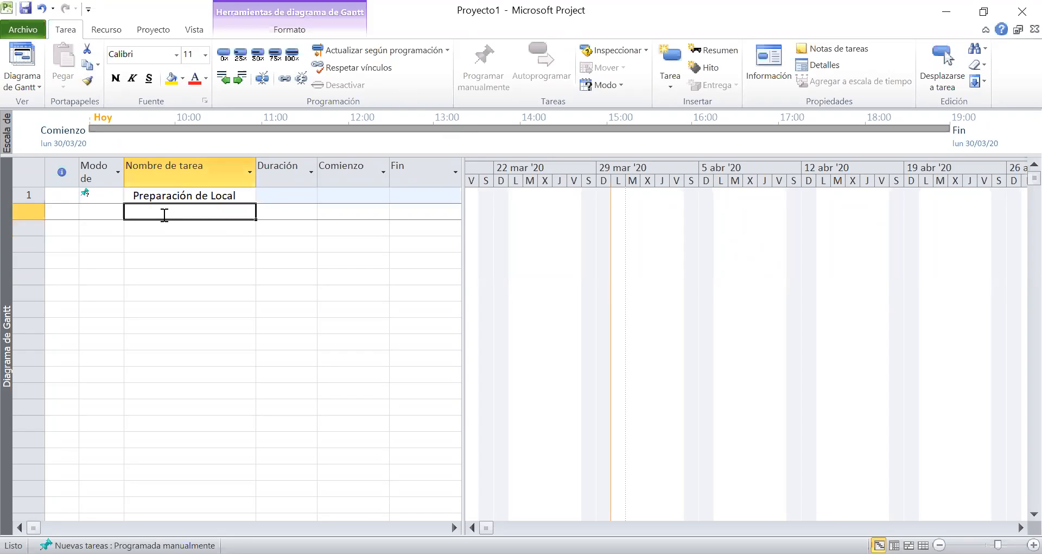
type("Cotizar ")
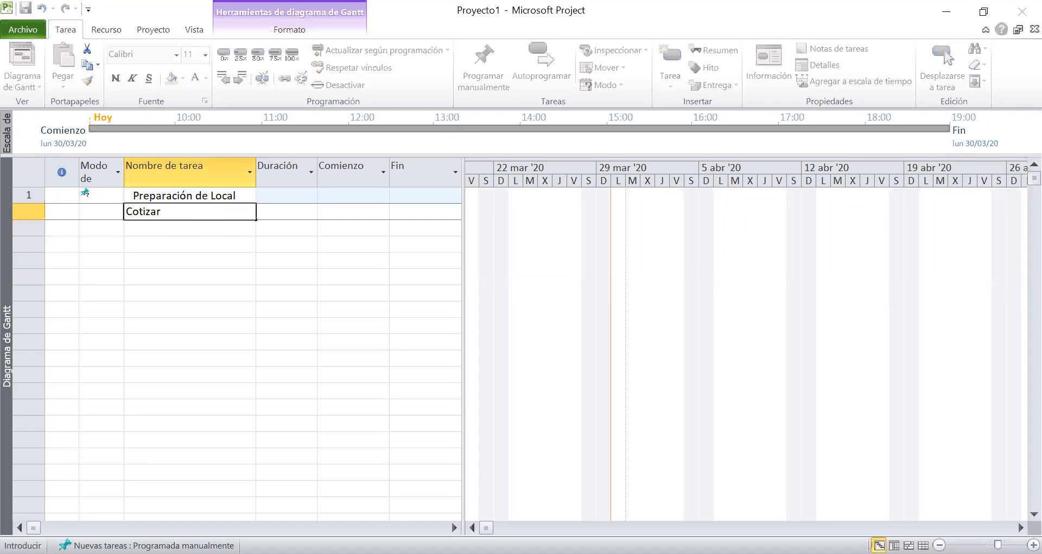
type("E")
key("BackSpace")
type("equpo")
key("BackSpace")
key("BackSpace")
type("ipo de computa")
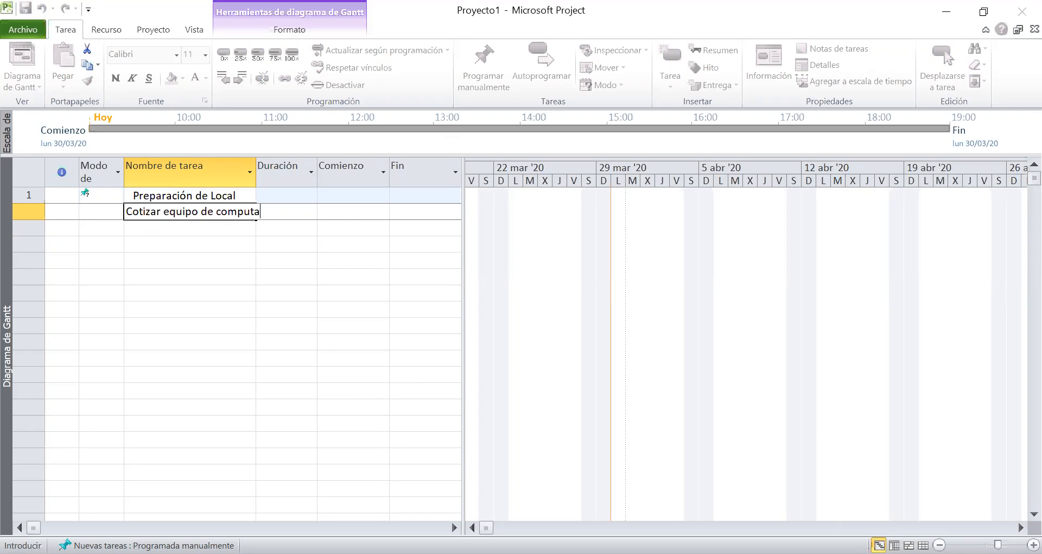
type("ción")
key("Return")
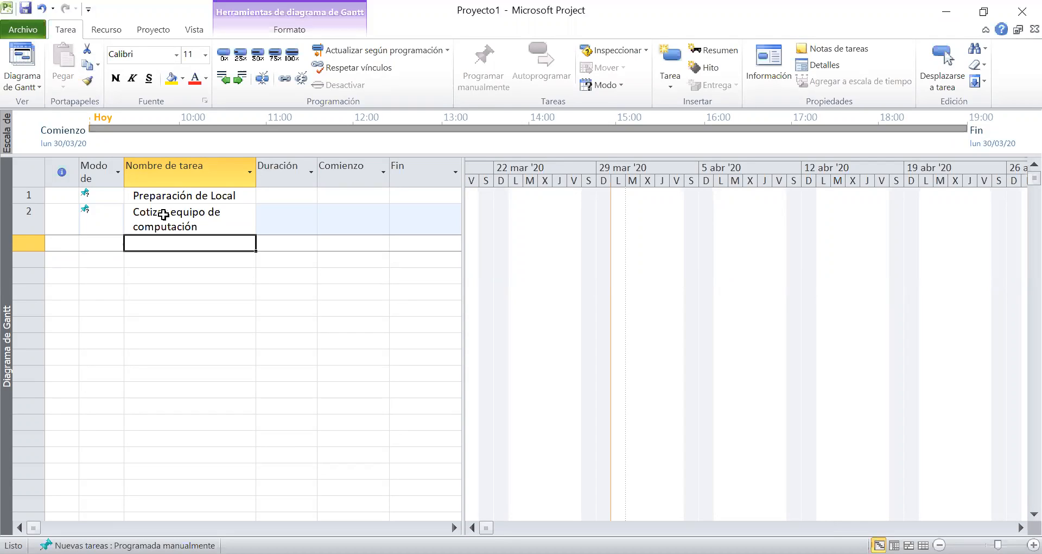
Add a third task named "Cotizar mobiliario y equipo" to the task table.
type("Cotizar ")
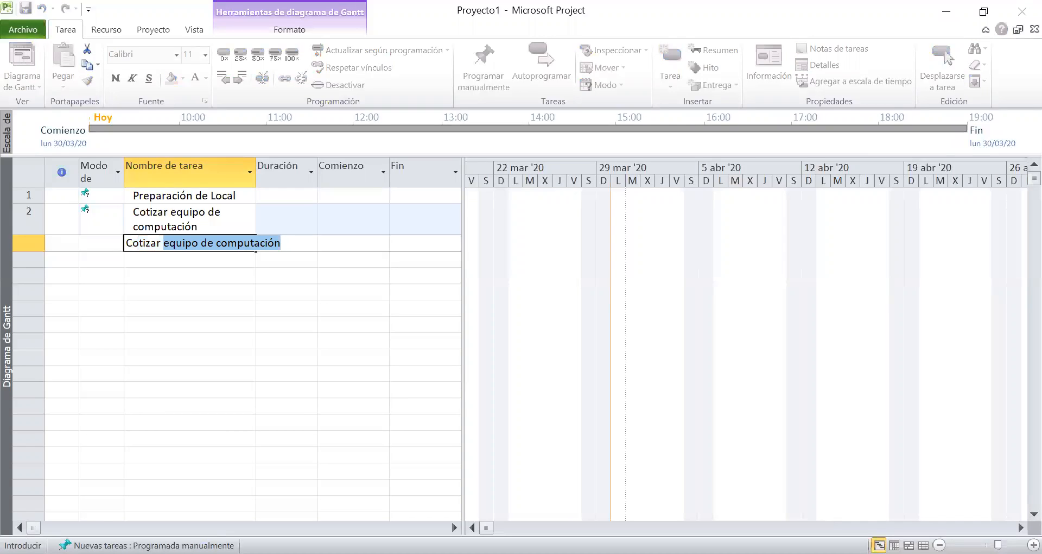
type("mobiliario y equipo")
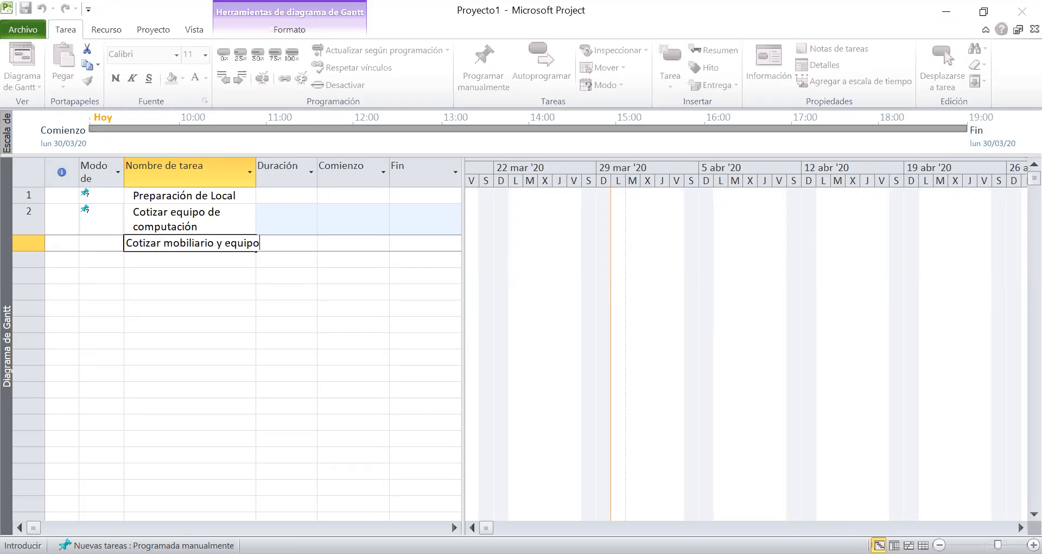
key("Return")
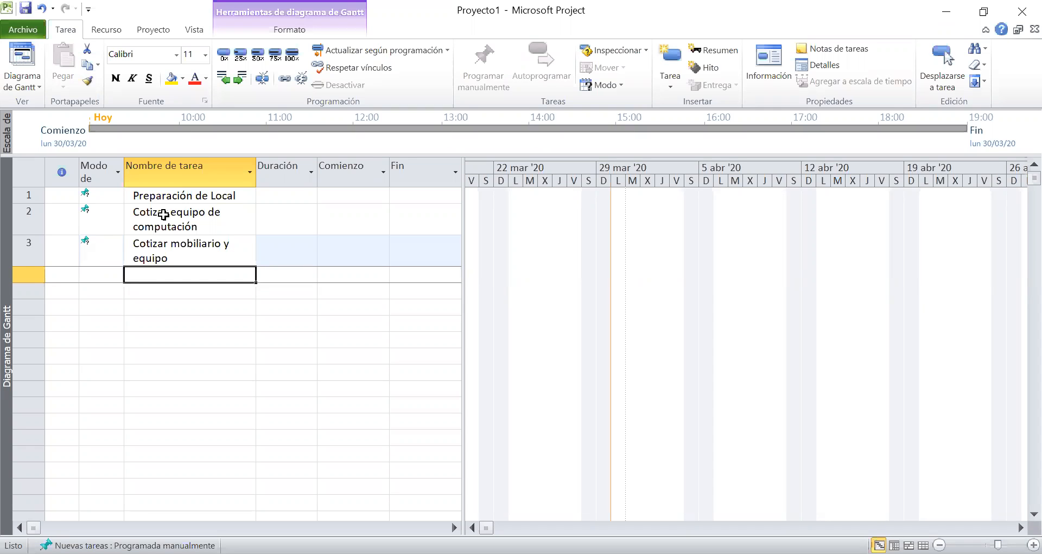
Add a fourth task named "Cotizar servicio de Internet" to the task table.
type("Cot")
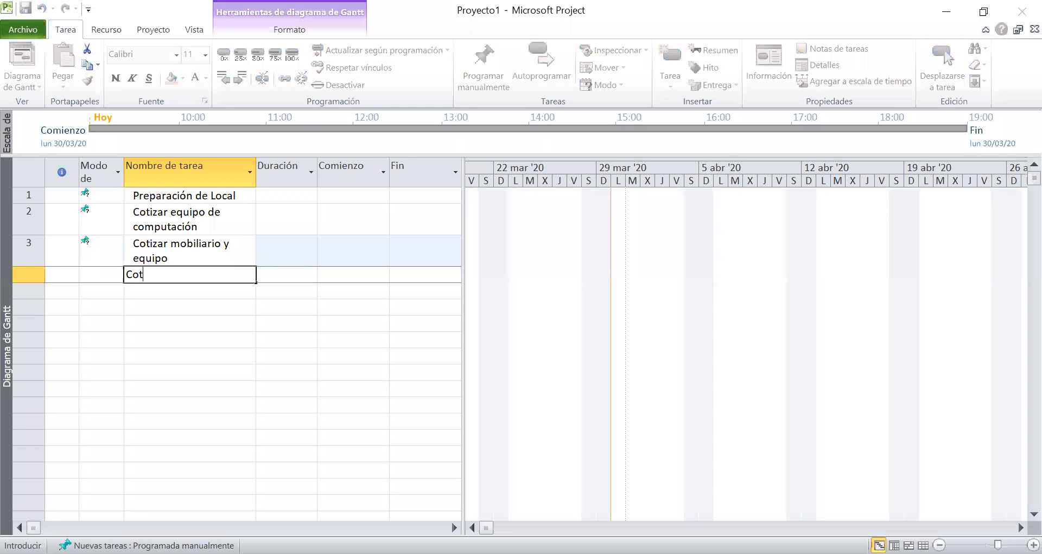
type("izar servicio de Internet")
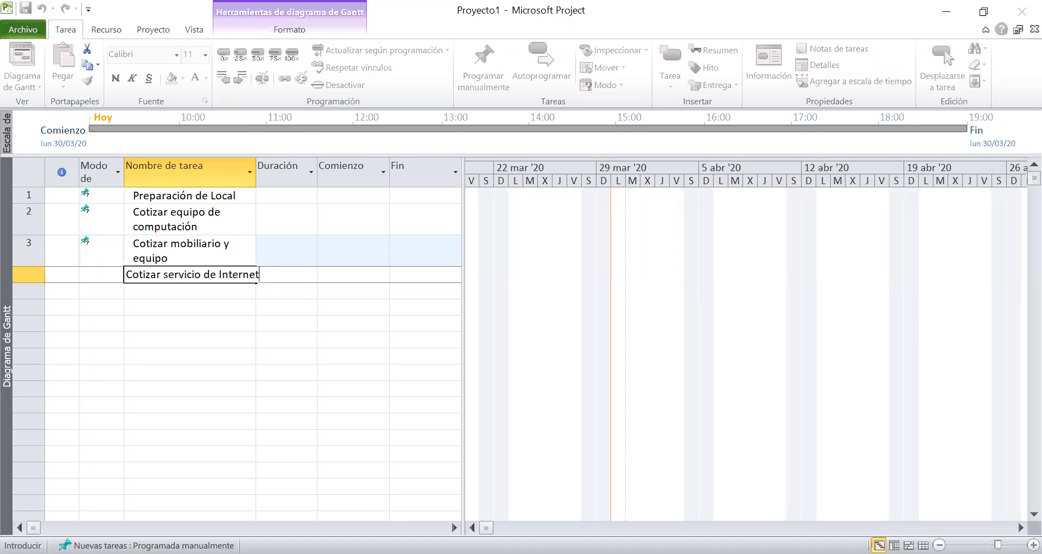
key("Return")
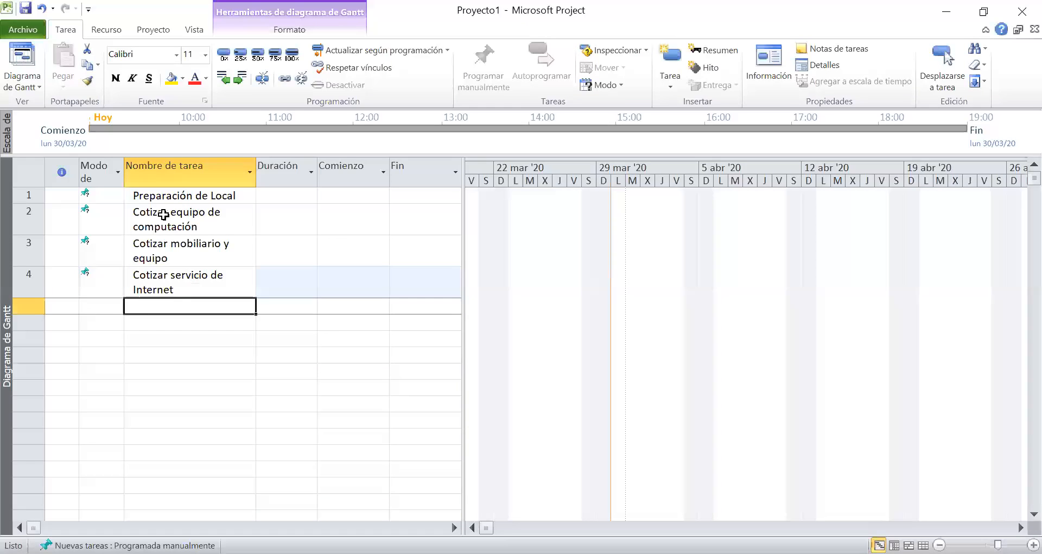
Add a fifth task named "Comprar equipo de computación" below "Cotizar servicio de Internet".
type("Cm")
key("BackSpace")
type("kom")
key("BackSpace")
key("BackSpace")
key("BackSpace")
type("o")
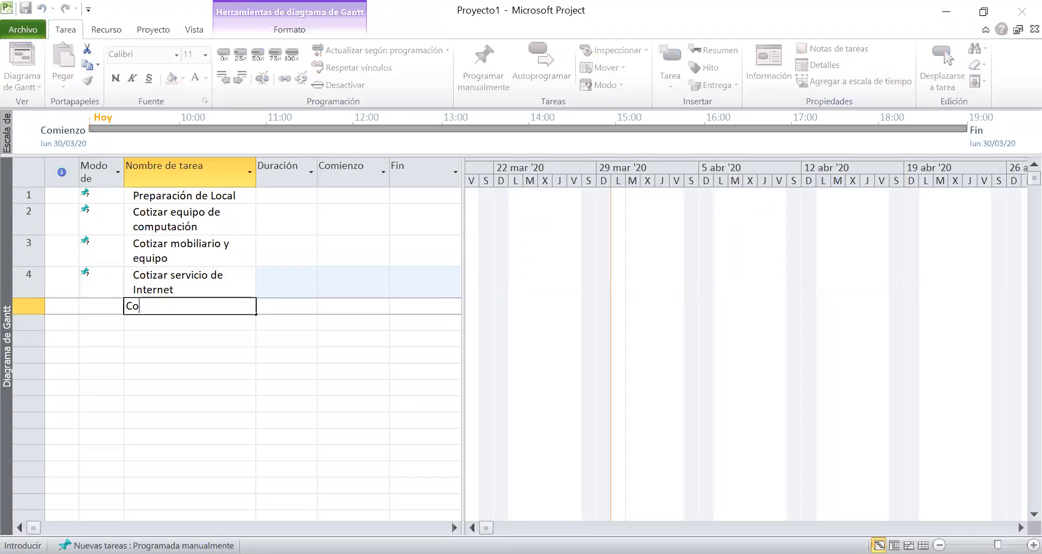
type("mprar equipo de computación")
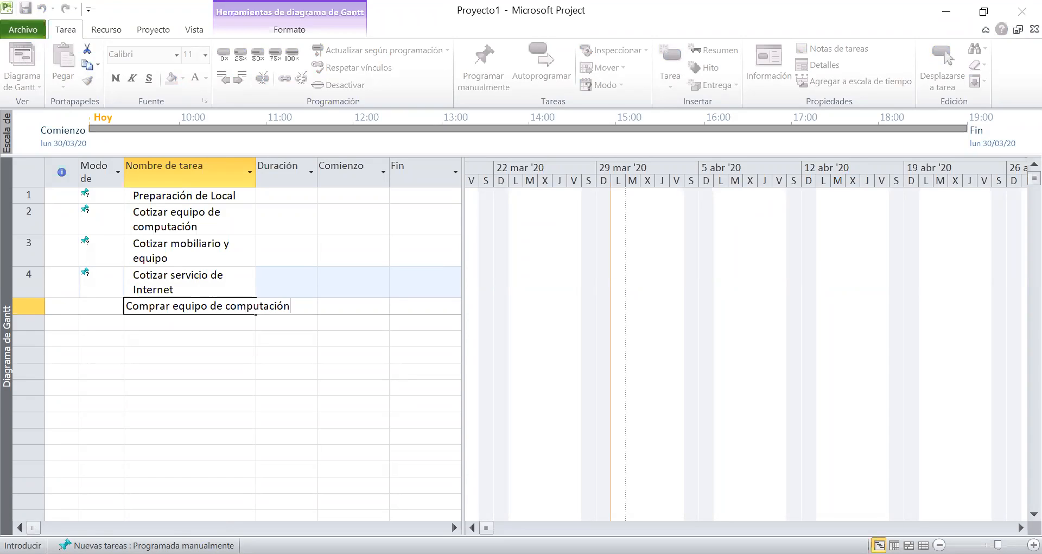
key("Return")
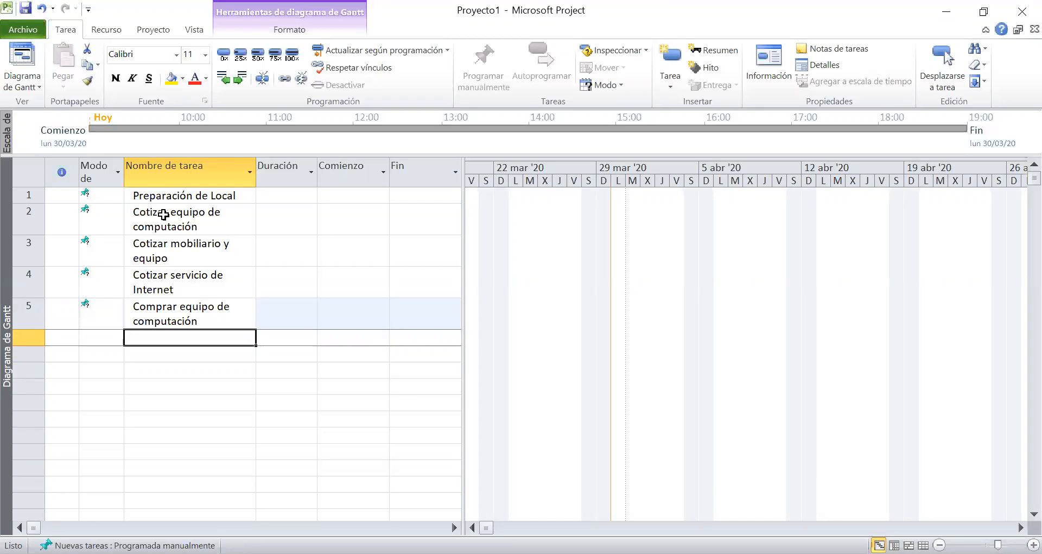
Add the tasks "Comprar mobiliario y equipo" and "Contratar servicio de Internet" as rows 6 and 7.
type("Comprar ")
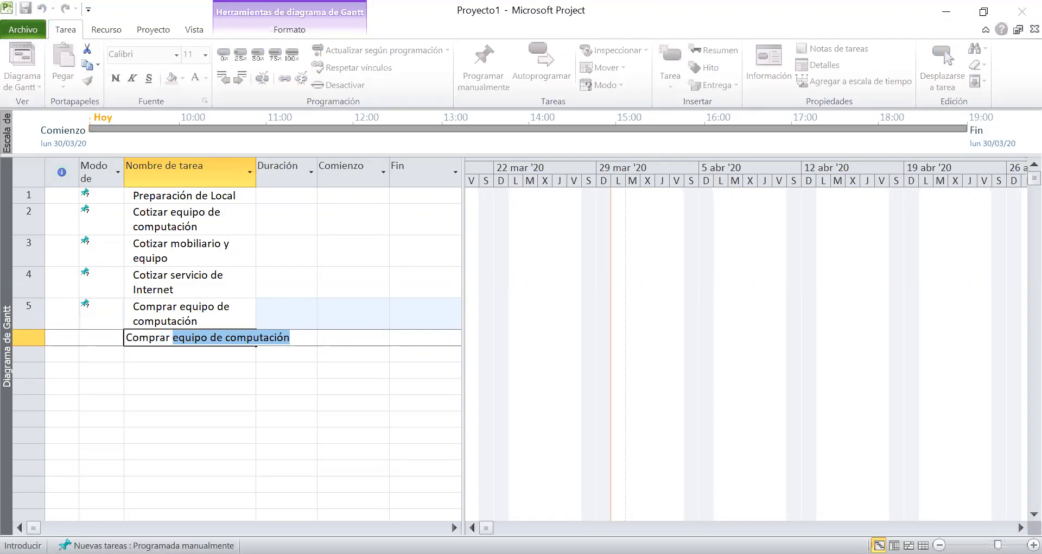
type("mobiliario y e")
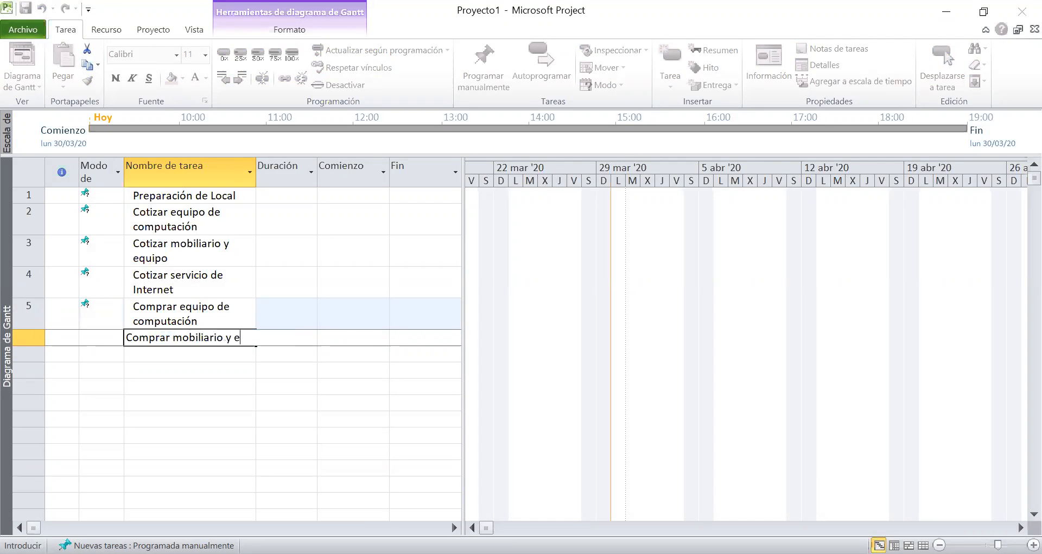
type("quipo")
key("Return")
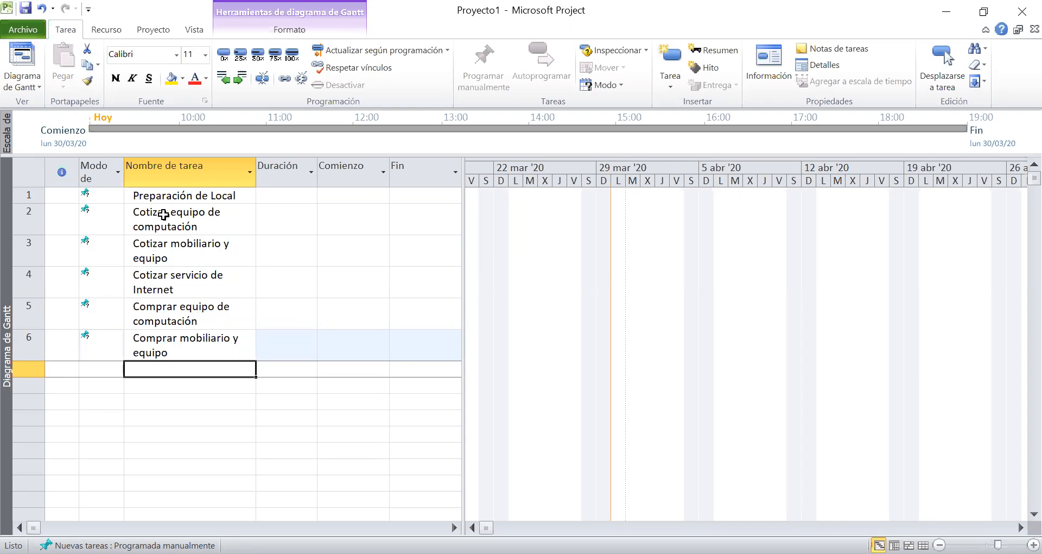
type("Co")
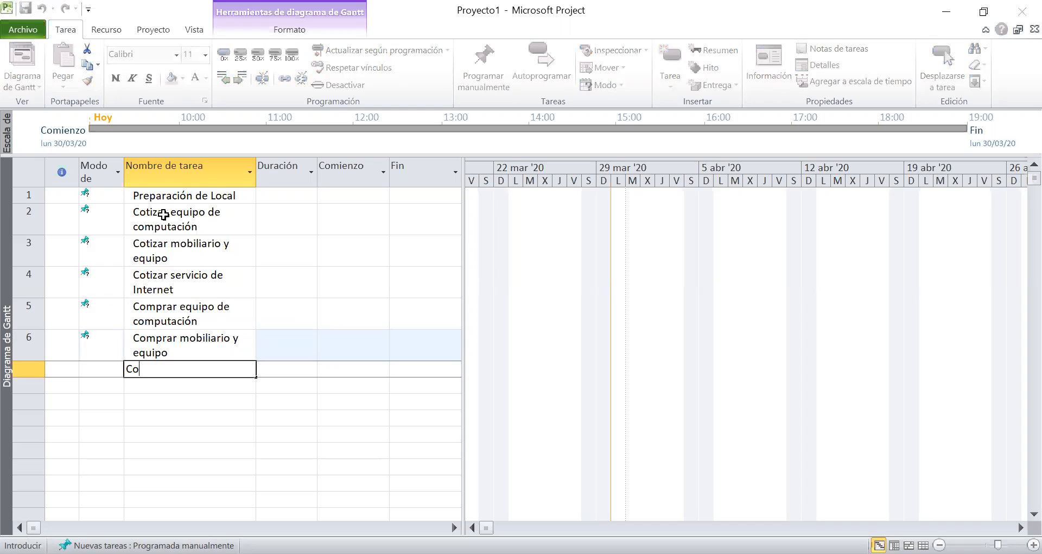
type("ntratar servicio de Internet")
key("Return")
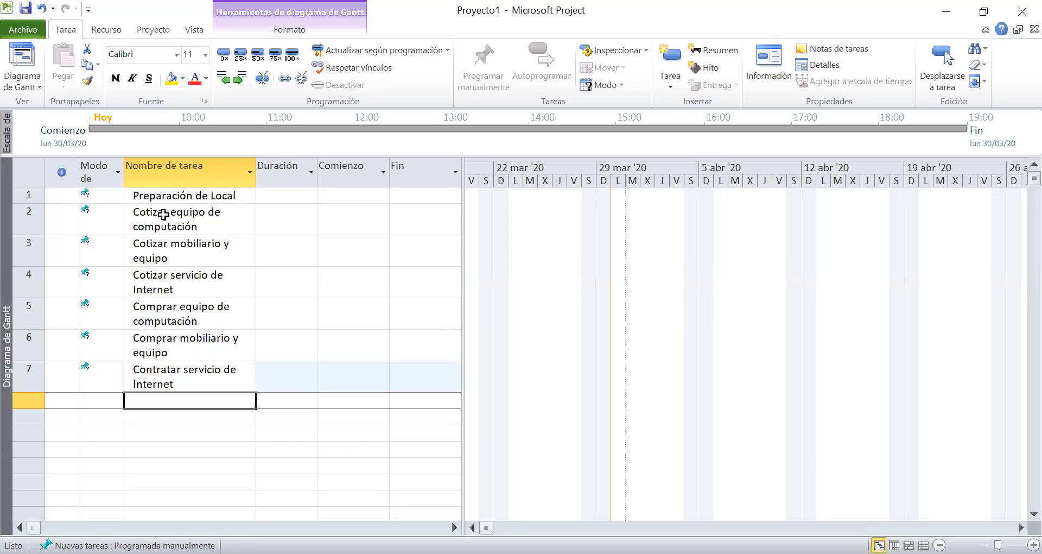
Add the tasks "Instalar mobiliario y equipo" and "Instalar computadoras" as rows 8 and 9.
type("In")
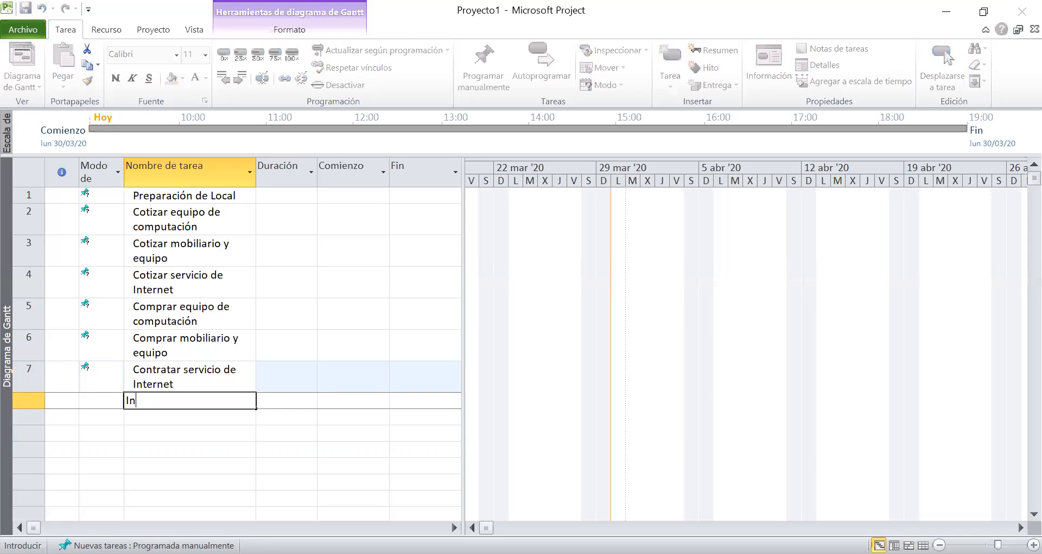
type("stalar mobiliario y equi")
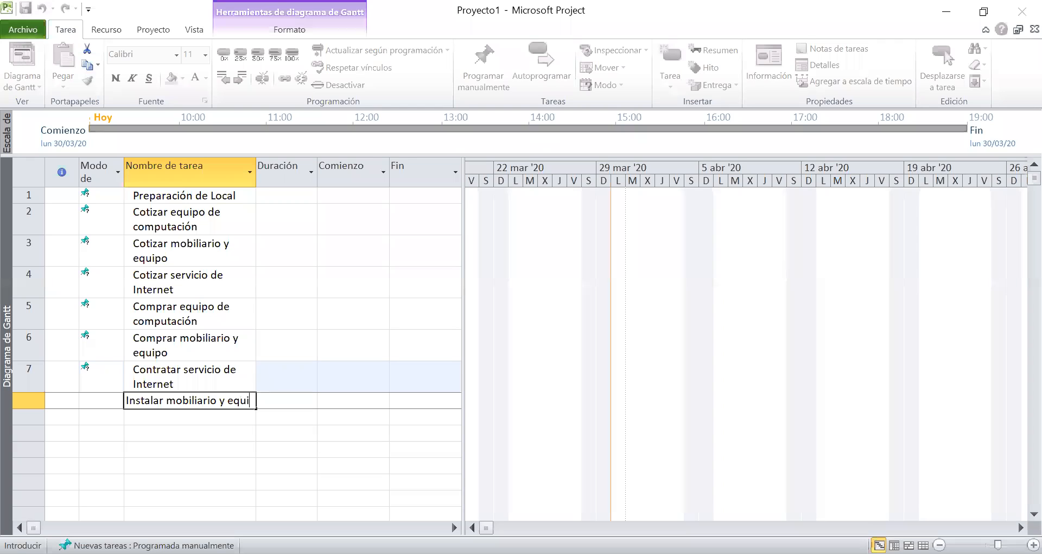
type("po")
key("Return")
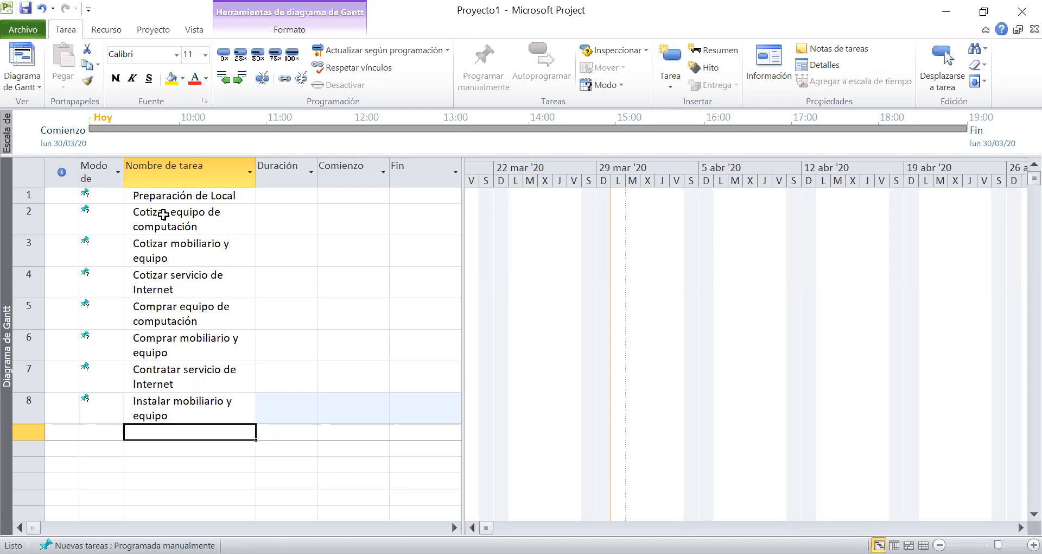
type("Instalar ")
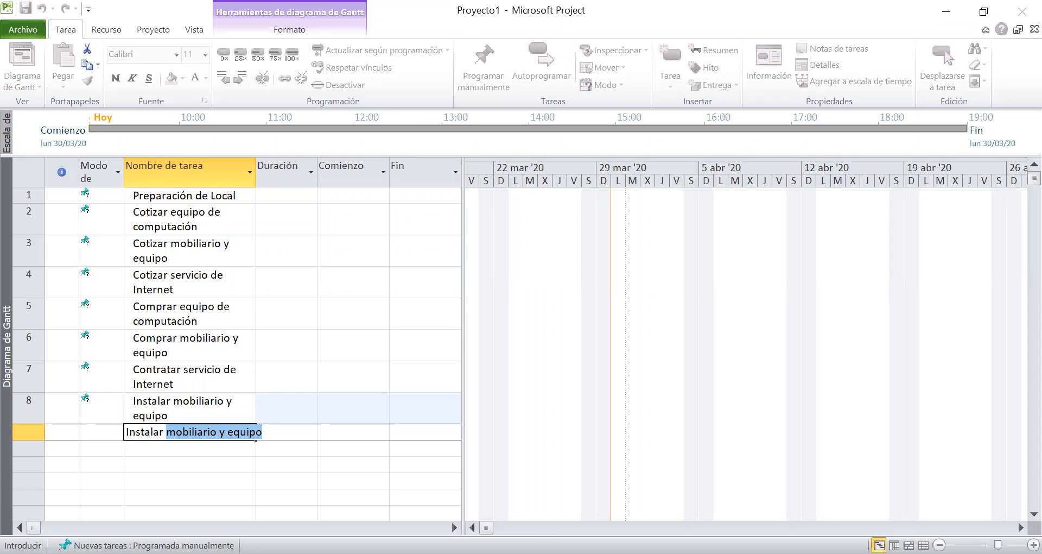
type("computadoras")
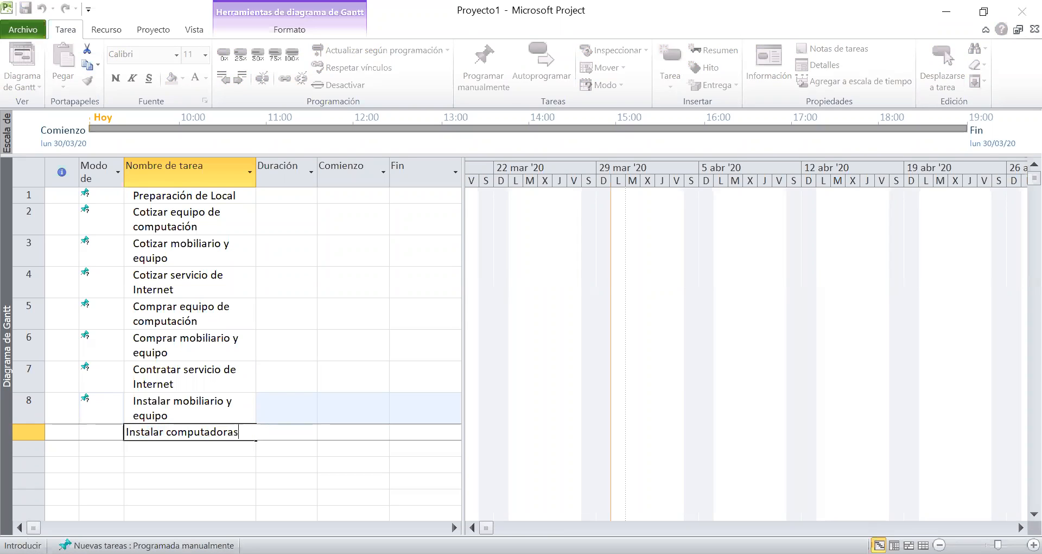
key("Return")
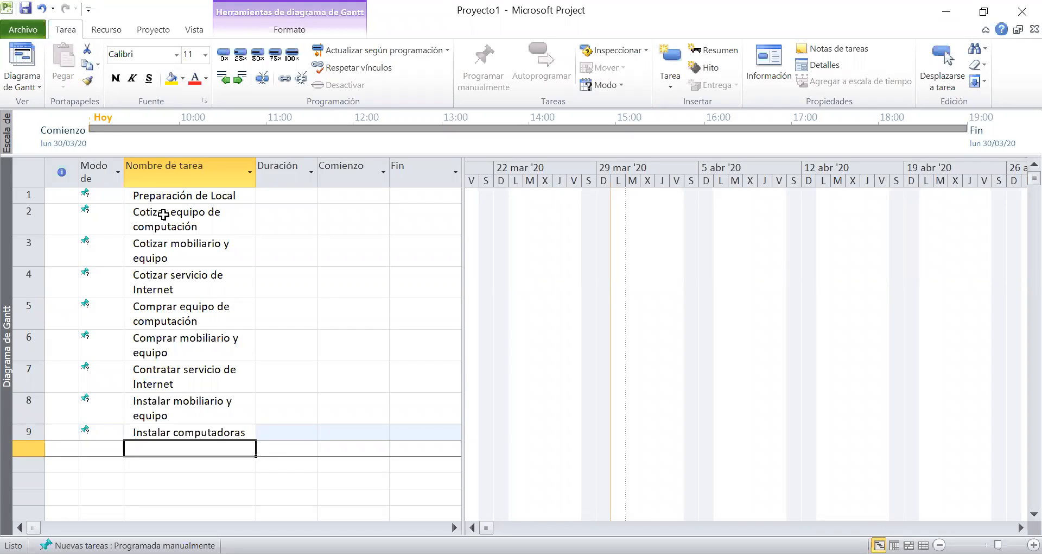
Add the tasks "Instalar red de datos" and "Probar computadoras" as rows 10 and 11.
type("Instalar")
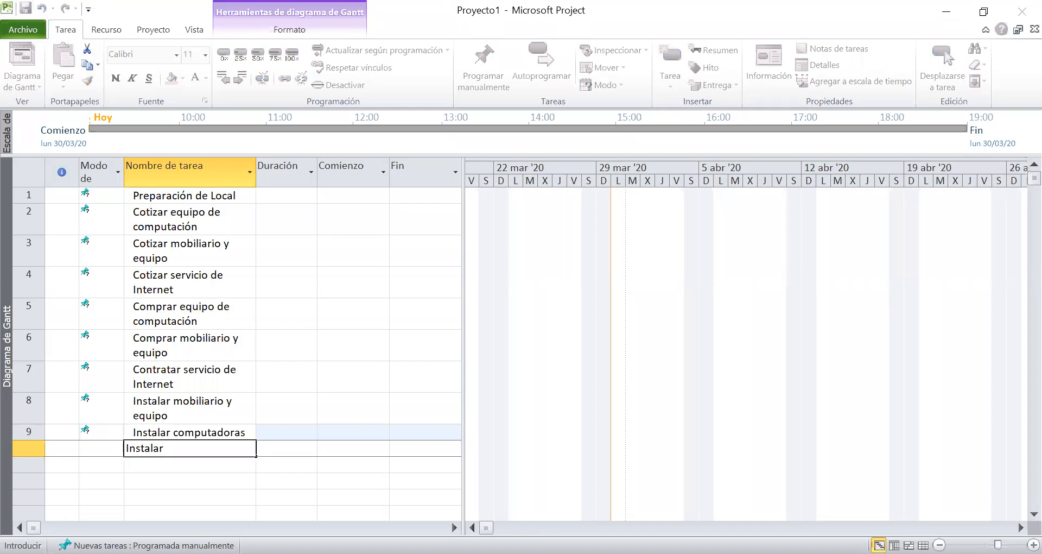
type(" red de datos")
key("Return")
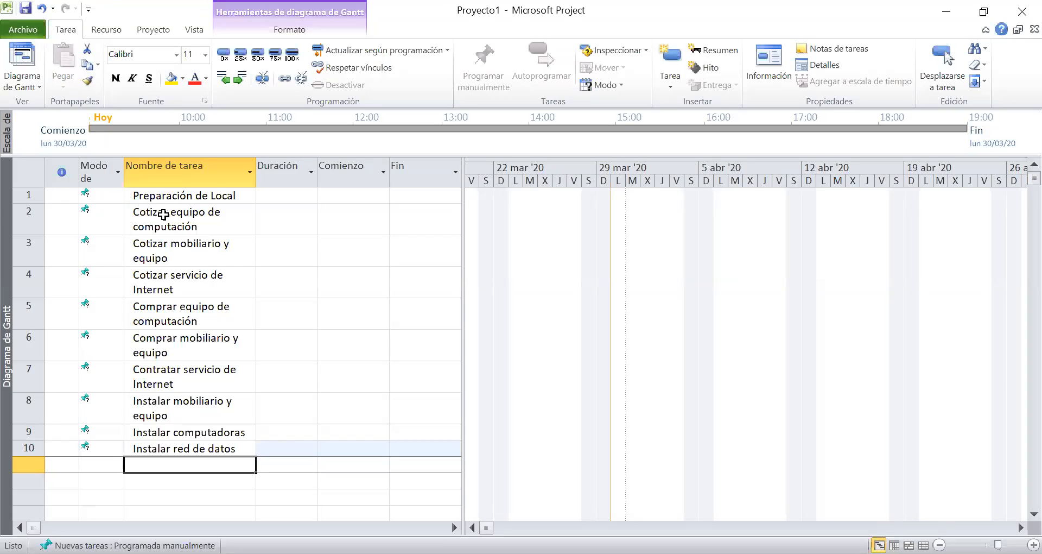
type("Pro")
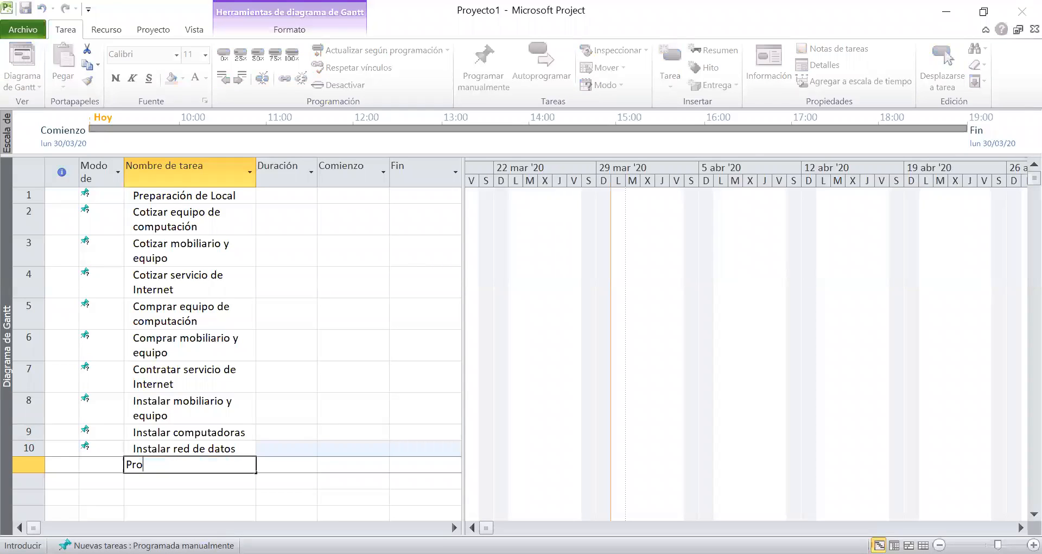
type("bar computadoras")
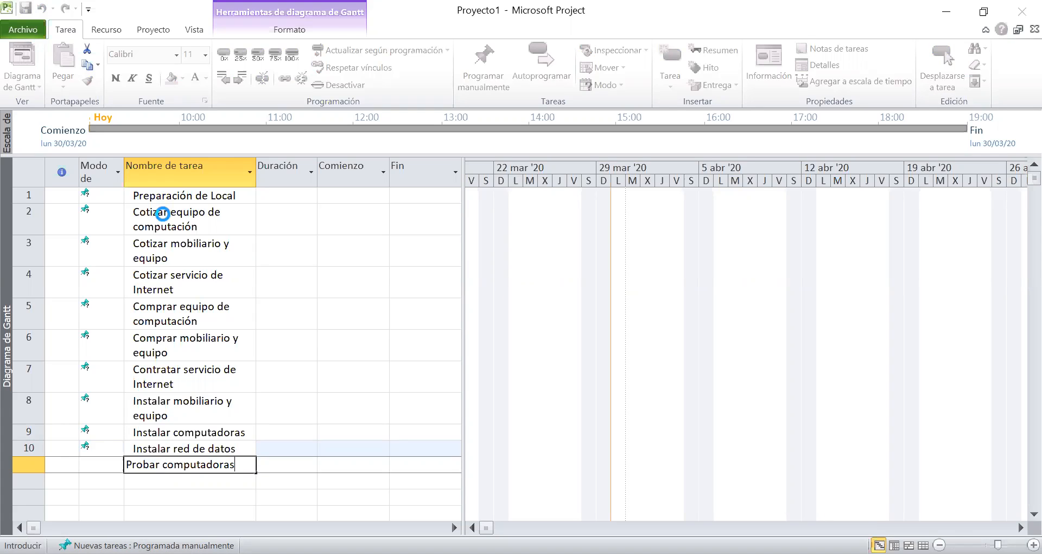
key("Return")
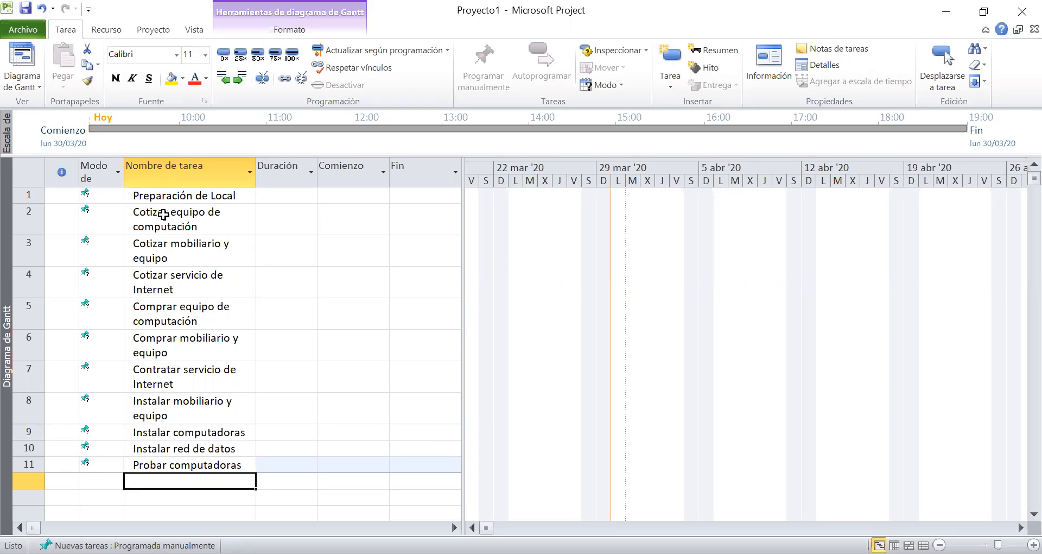
Add the tasks "Probar red de datos e Internet" and "Inauguración" at the end of the task list.
type("Probar re")
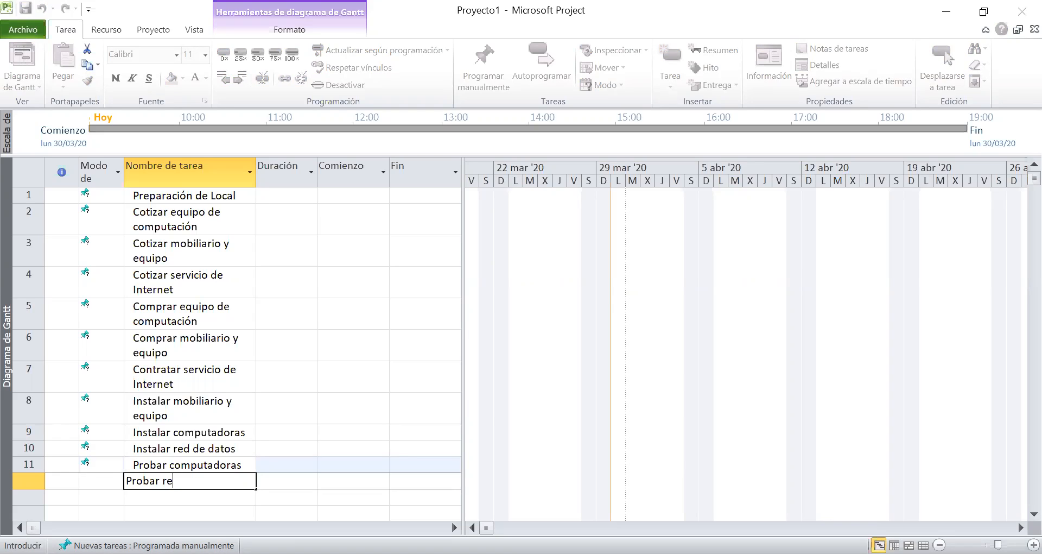
type("d de datos e Internet")
key("Return")
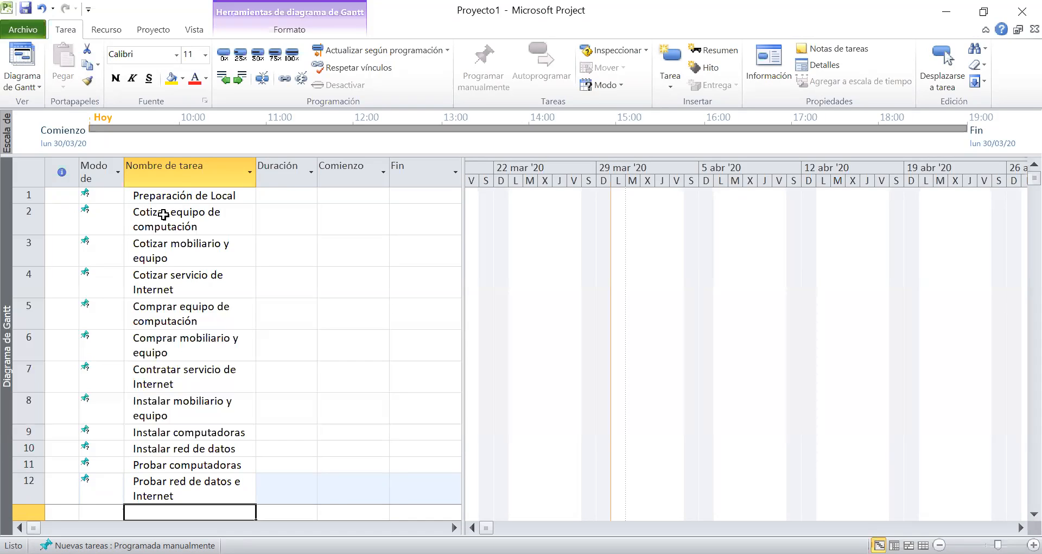
type("Inaugurac")
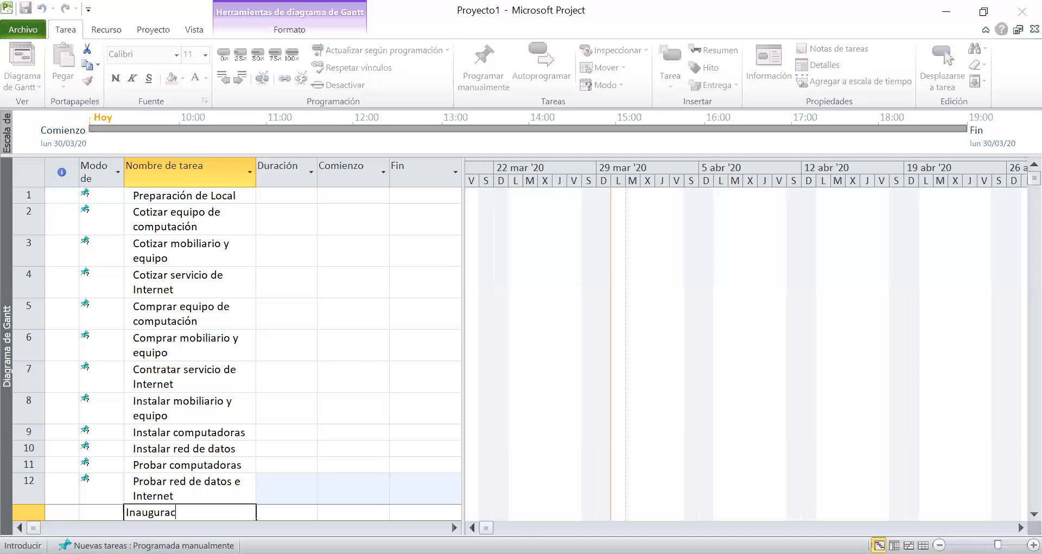
type("ión")
key("Return")
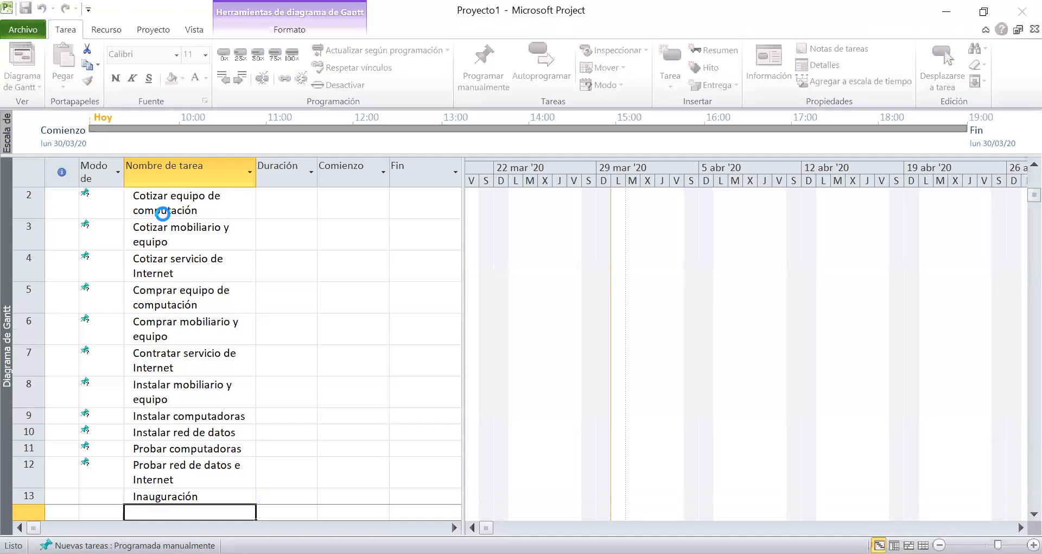
Review the whole task list between "Preparación de Local" and "Inauguración".
key("Up")
key("Up")
key("Up")
key("Up")
key("Up")
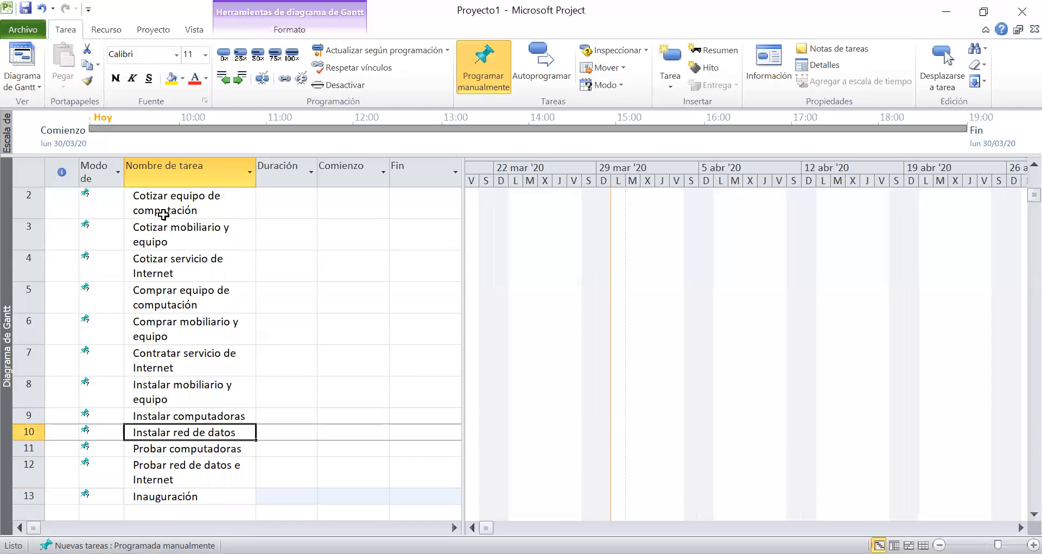
key("Down")
key("Down")
key("Down")
key("Down")
key("Up")
key("Up")
key("Up")
key("Up")
key("Up")
key("Up")
key("Up")
key("Up")
key("Up")
key("Up")
key("Up")
key("Up")
key("Down")
key("Down")
key("Down")
key("Down")
key("Down")
key("Down")
key("Down")
key("Down")
key("Down")
key("Down")
key("Down")
key("Down")
key("Down")
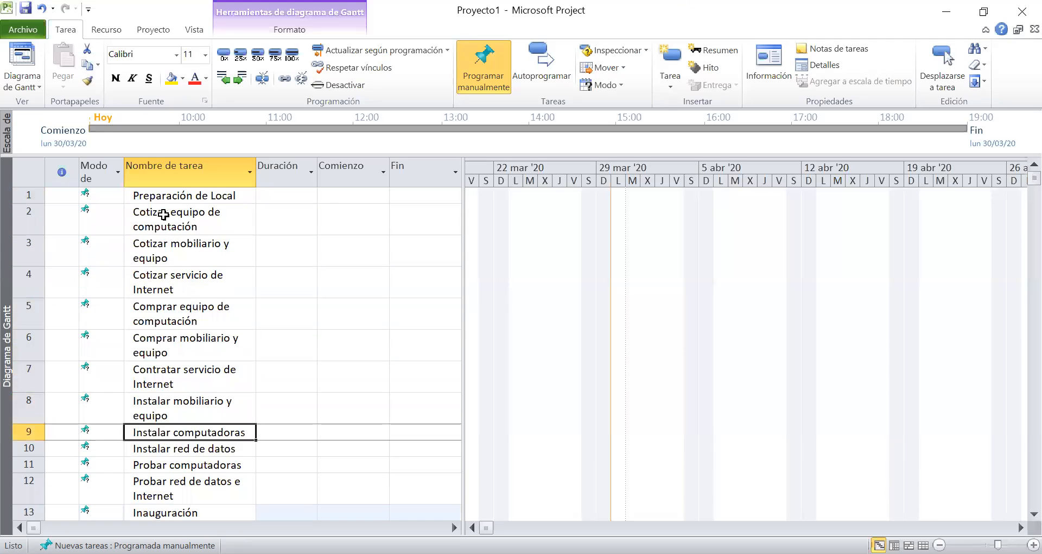
key("Down")
key("Up")
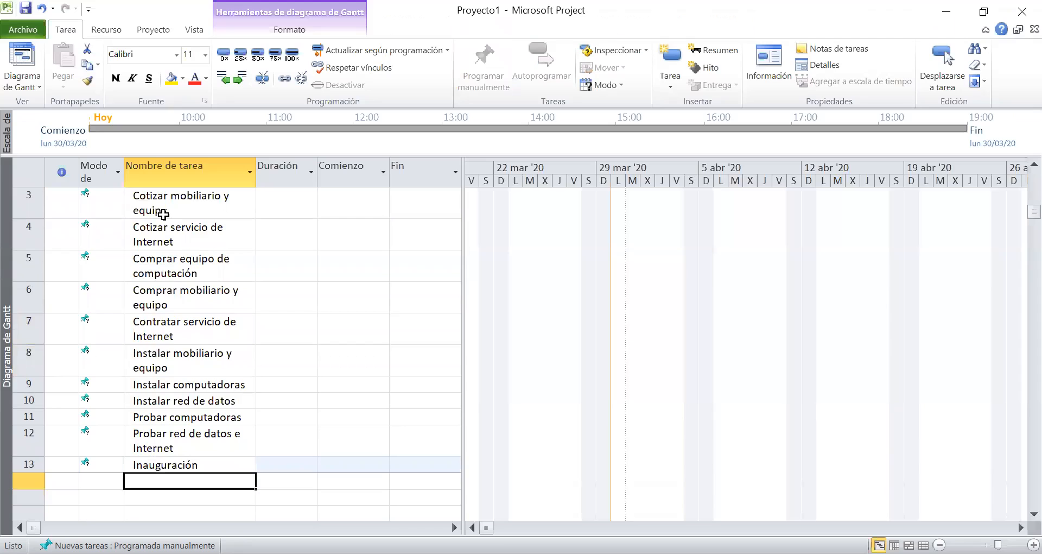
key("Up")
key("Up")
key("Up")
key("Up")
key("Up")
key("Up")
key("Up")
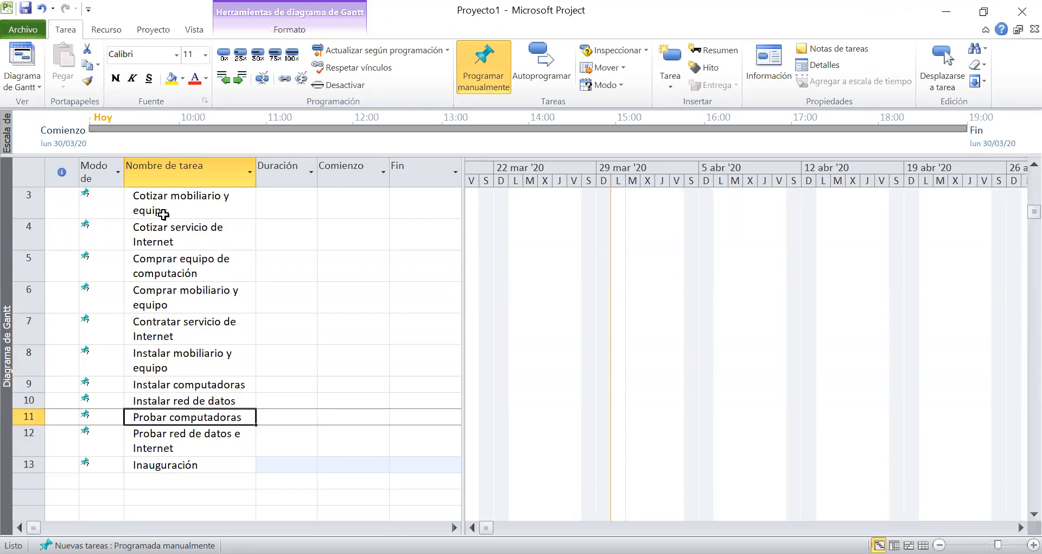
key("Up")
key("Up")
key("Up")
key("Up")
key("Up")
key("Up")
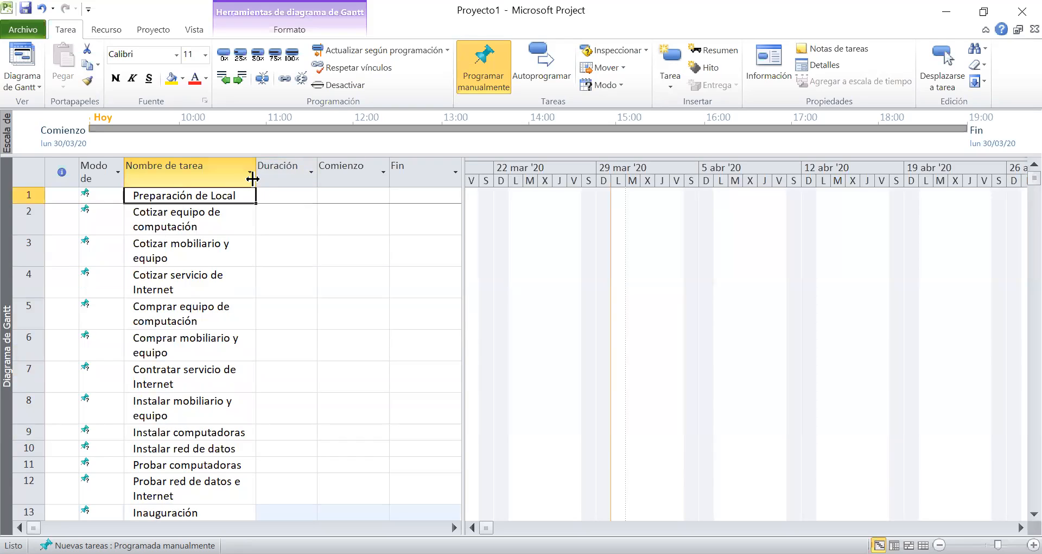
Widen the "Nombre de tarea" column so that every task name fits on a single line.
left_click_drag(252, 179, 312, 178)
left_click(200, 263)
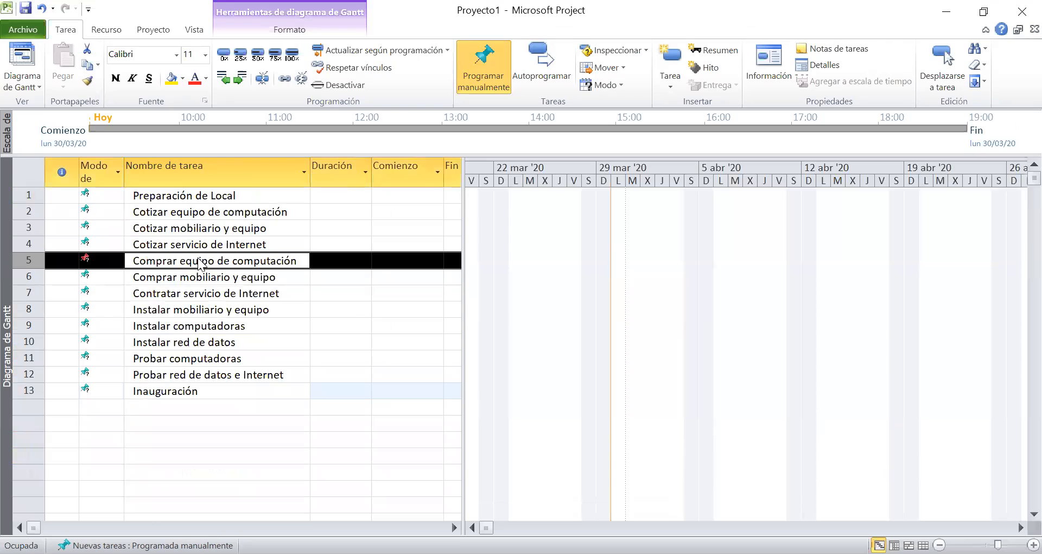
double_click(201, 264)
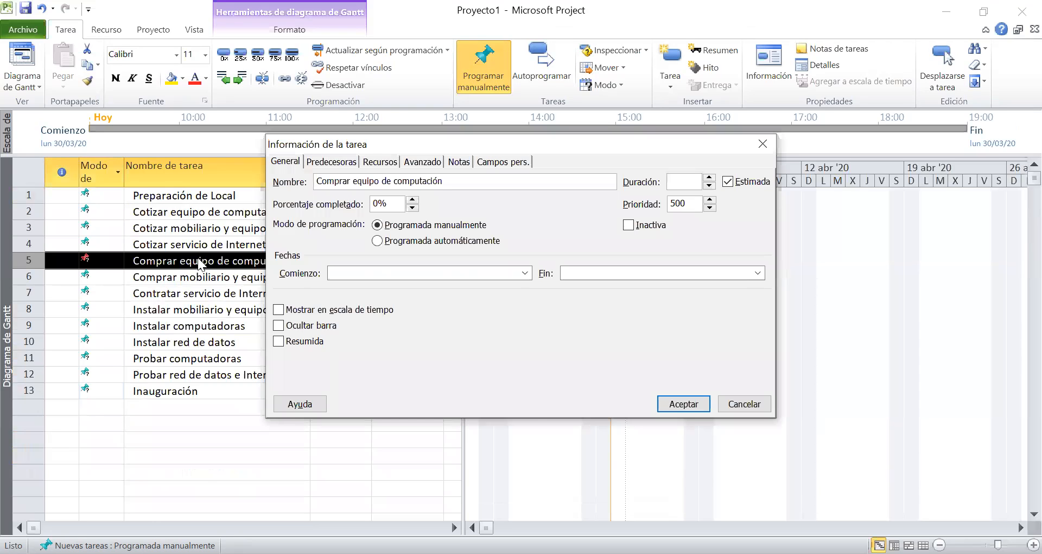
key("Escape")
Go through the task names from "Preparación de Local" down to "Instalar computadoras" in the widened column.
key("Up")
key("Up")
key("Up")
key("Up")
key("Down")
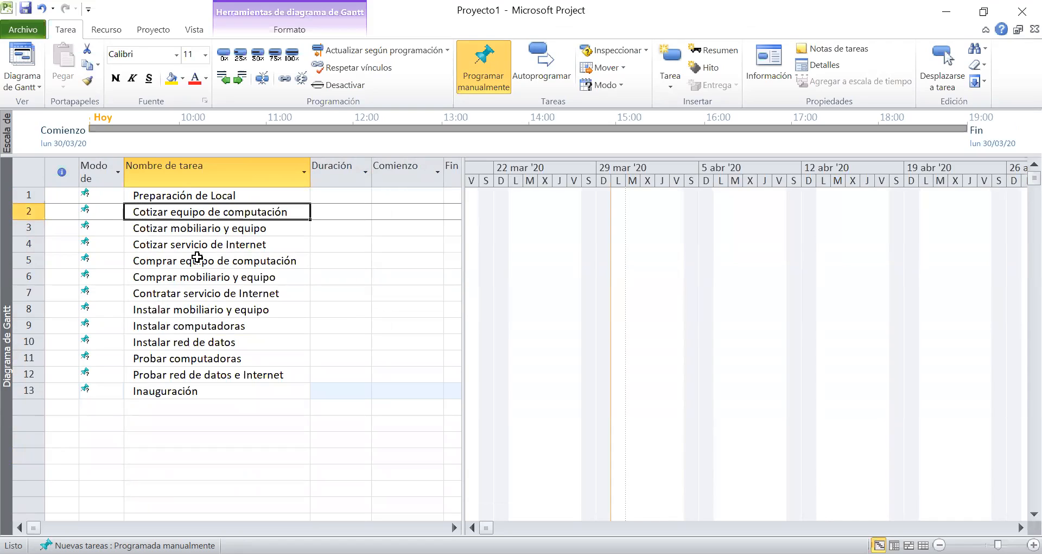
key("Down")
key("Down")
key("Down")
key("Down")
key("Down")
key("Down")
key("Down")
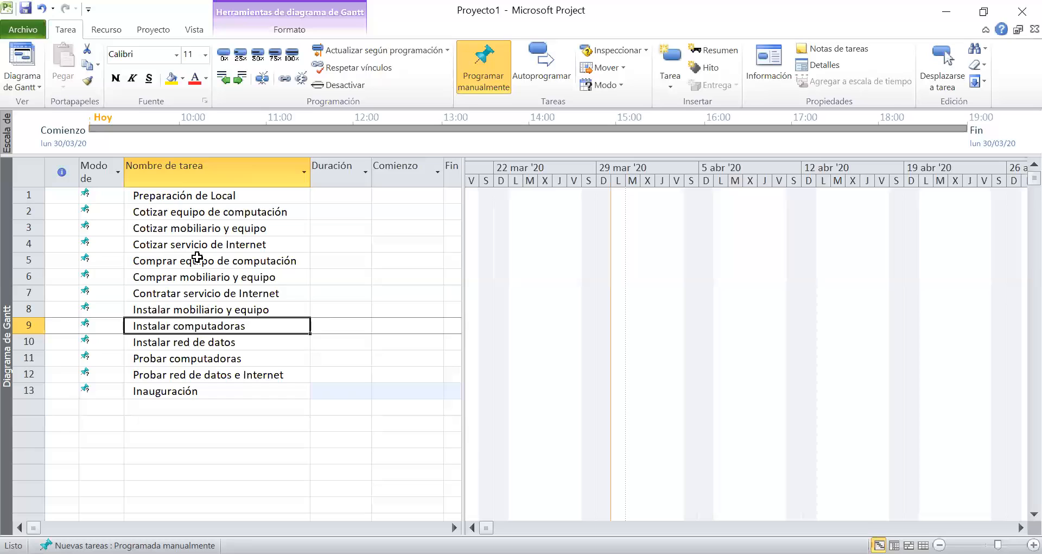
Review the task names again, from "Preparación de Local" down to "Probar red de datos e Internet".
key("Up")
key("Up")
key("Up")
key("Up")
key("Up")
key("Up")
key("Up")
key("Up")
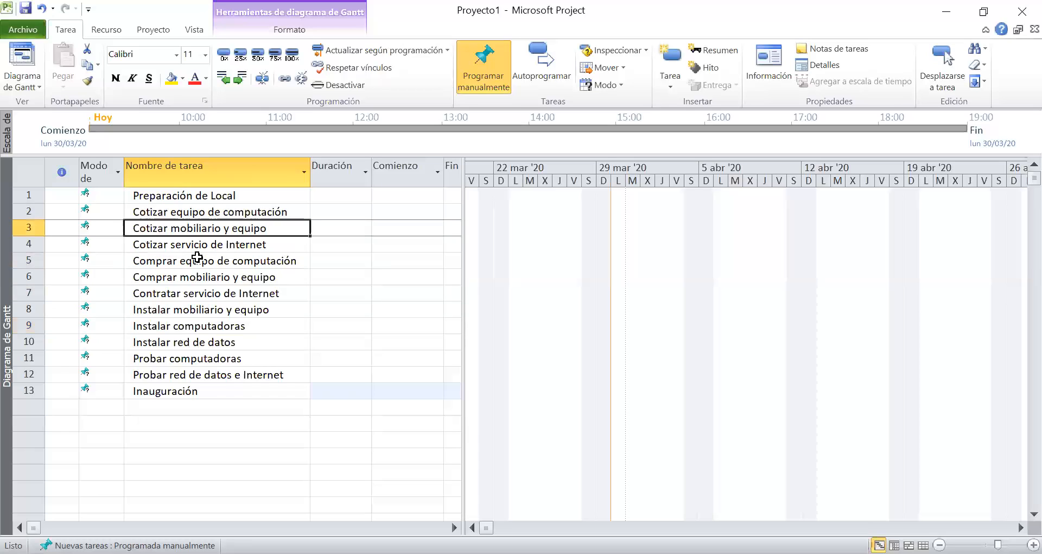
key("Down")
key("Down")
key("Down")
key("Down")
key("Down")
key("Down")
key("Down")
key("Down")
key("Down")
key("Down")
key("Down")
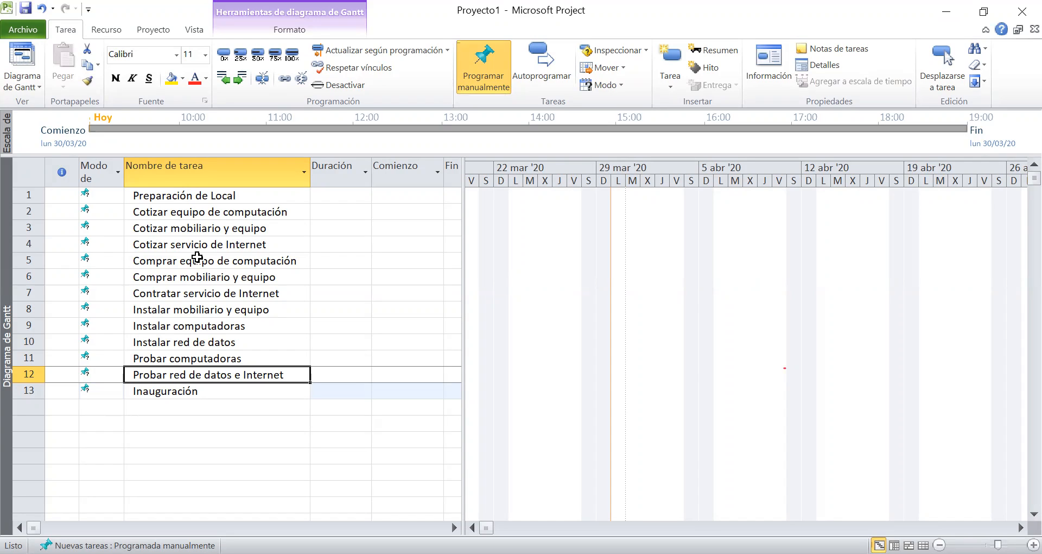
Look over the preparation and quotation tasks at the start of the list, as far as "Comprar equipo de computación".
key("Up")
key("Up")
key("Up")
key("Up")
key("Up")
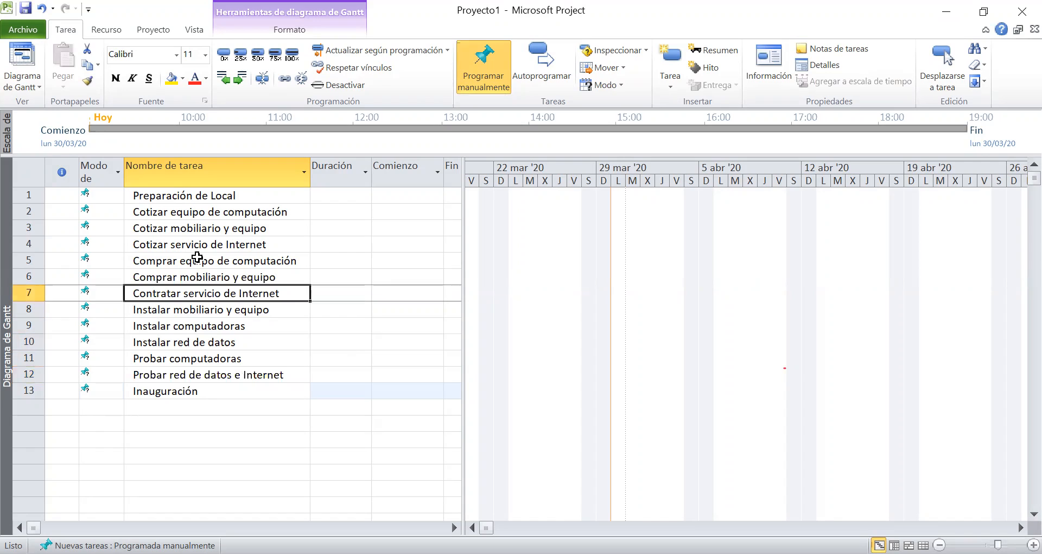
key("Up")
key("Up")
key("Up")
key("Up")
key("Up")
key("Up")
key("Down")
key("Down")
key("Down")
key("Down")
key("Down")
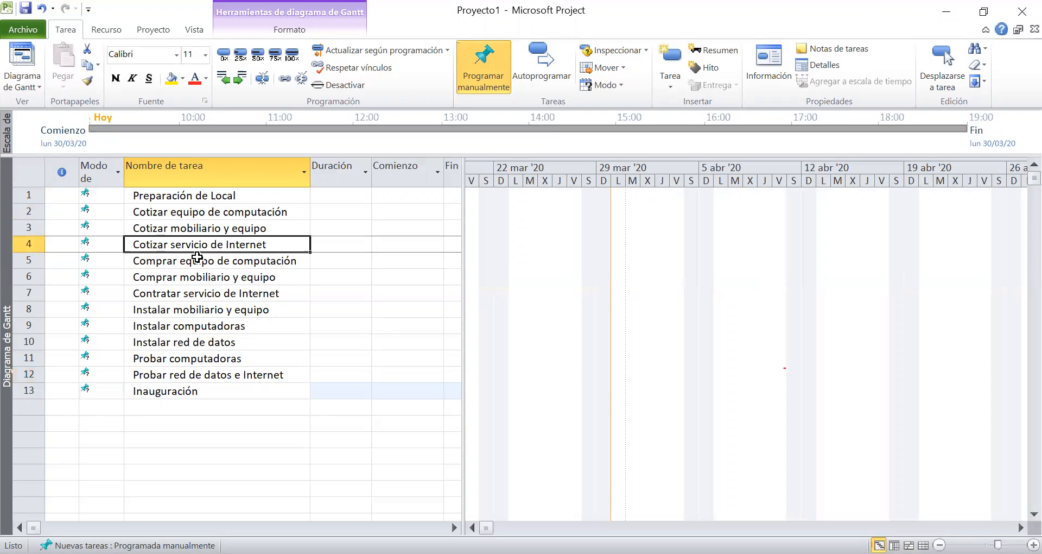
key("Up")
key("Up")
key("Up")
key("Up")
key("Down")
key("Down")
key("Up")
key("Up")
key("Down")
key("Down")
key("Down")
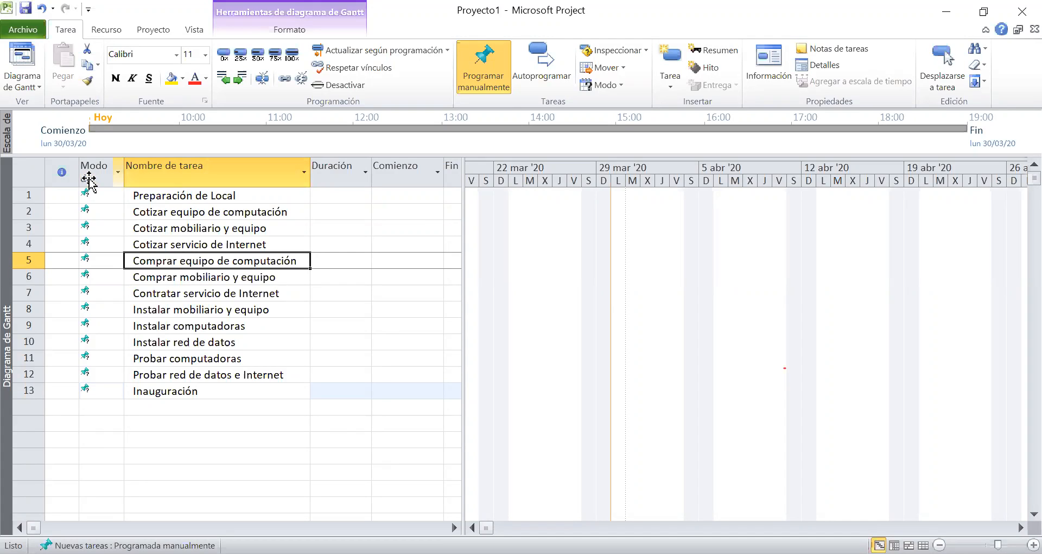
Read the description of the "Modo de tarea" column about manual and automatic scheduling.
left_click(89, 179)
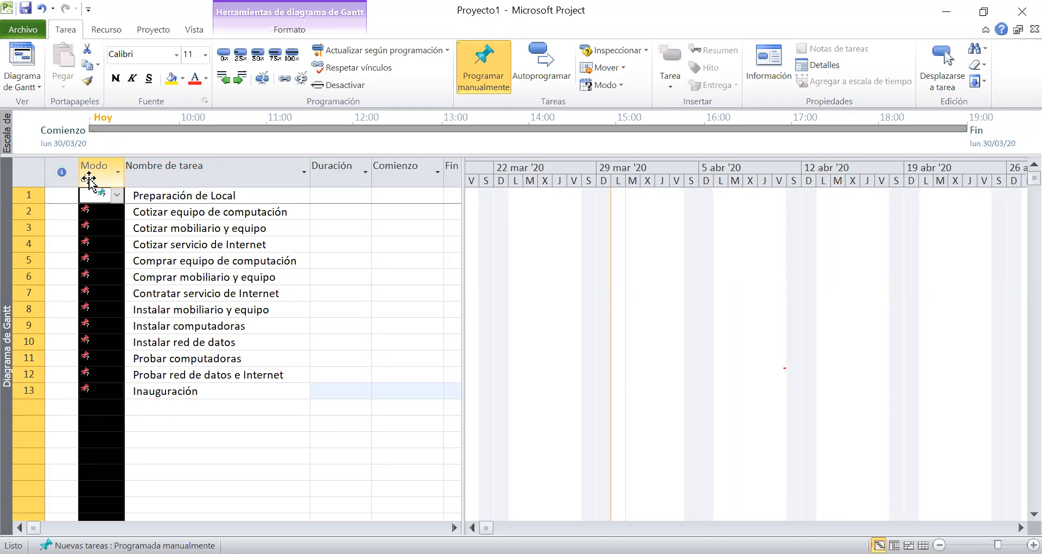
left_click(170, 227)
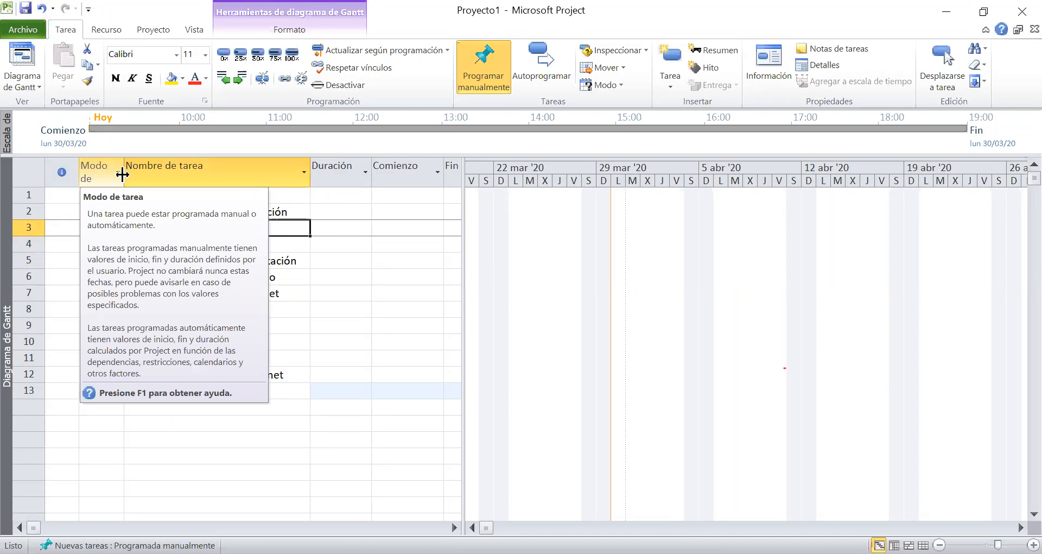
left_click(298, 326)
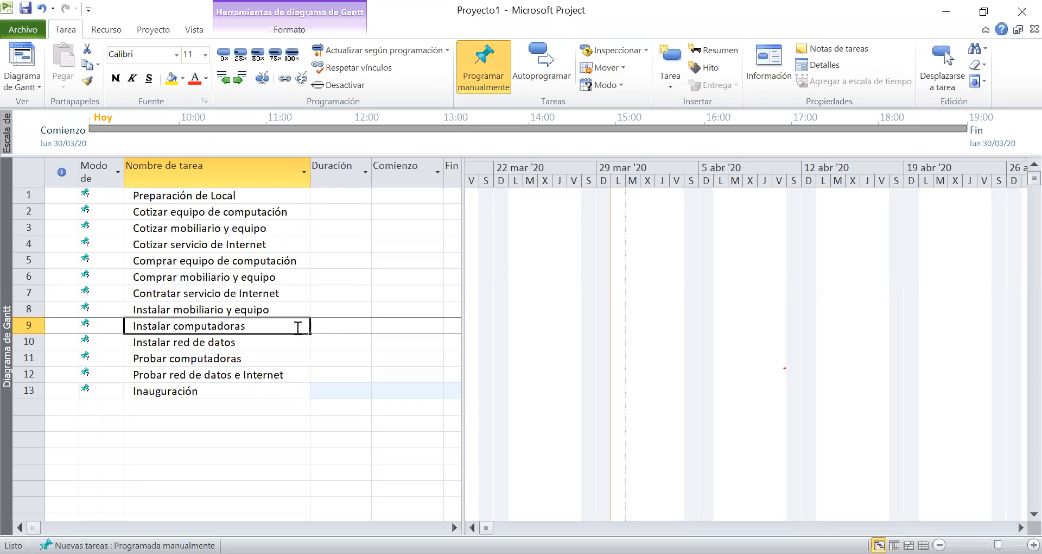
Switch the task mode of all tasks from "Preparación de Local" to "Inauguración" to automatic scheduling (Autoprogramar).
key("Up")
key("Up")
key("Up")
key("Up")
key("Up")
key("Up")
key("Up")
key("Up")
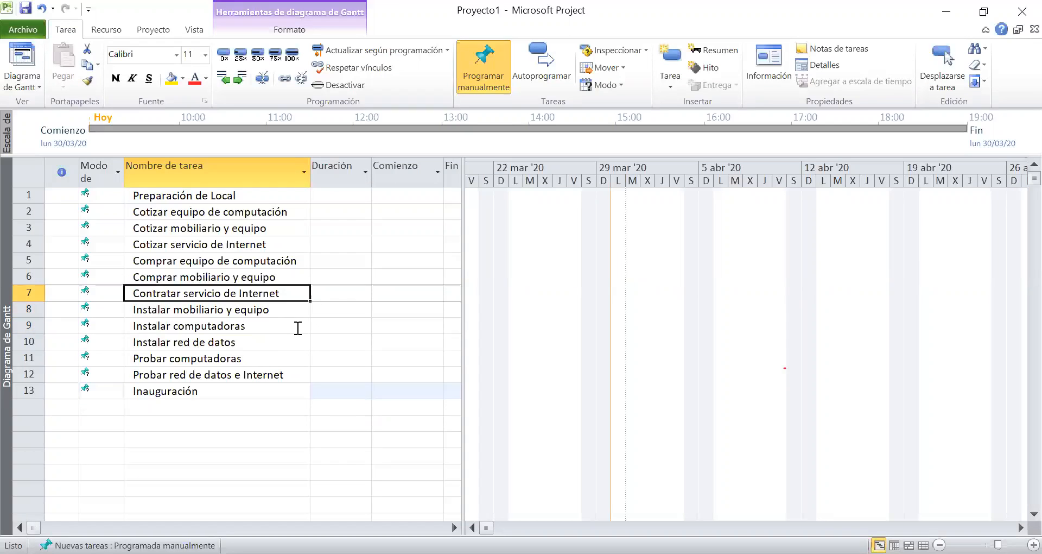
key("Left")
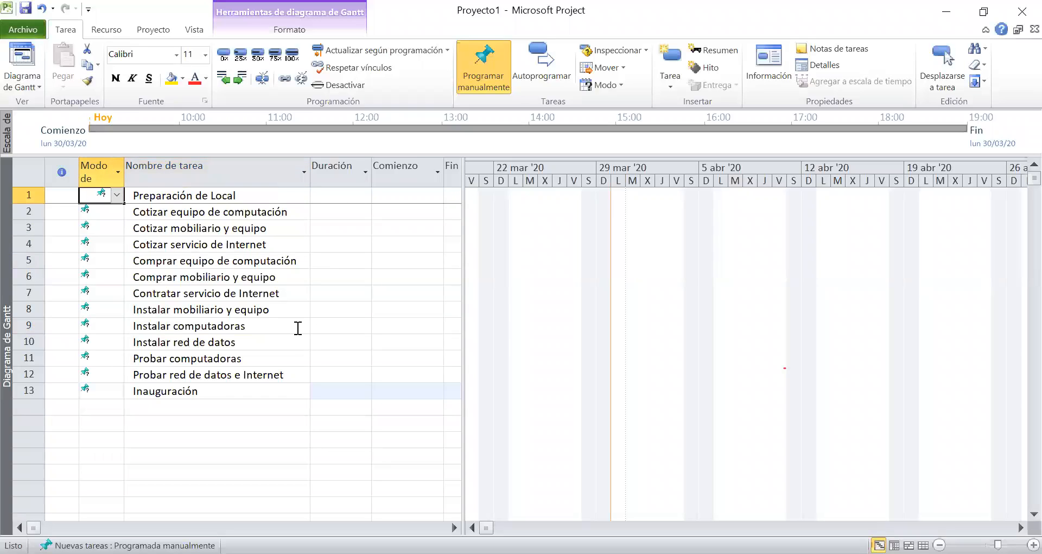
key("shift+Down")
key("shift+Down")
key("shift+Down")
key("shift+Down")
key("shift+Down")
key("shift+Down")
key("shift+Down")
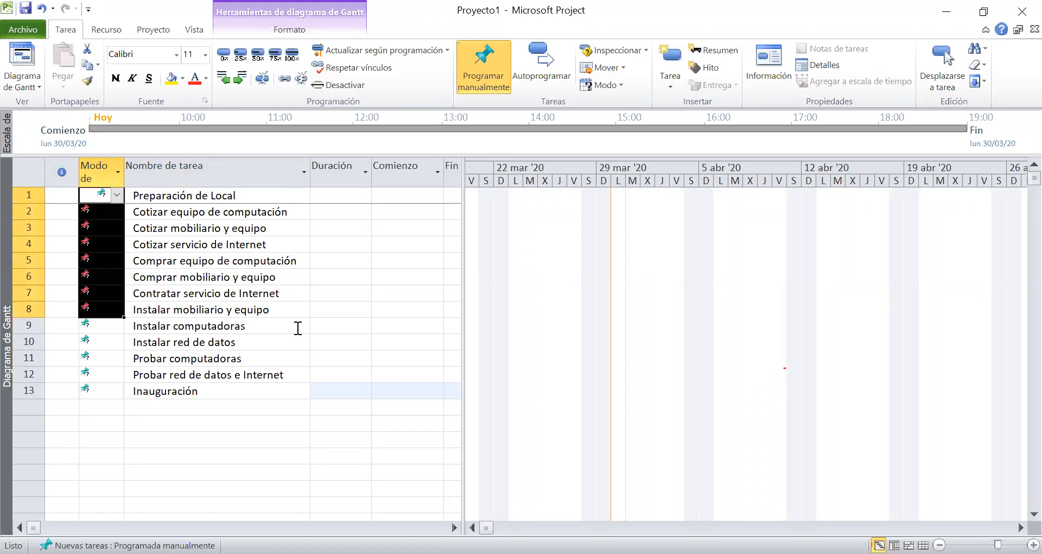
key("shift+Down")
key("shift+Down")
key("shift+Down")
key("shift+Down")
key("shift+Down")
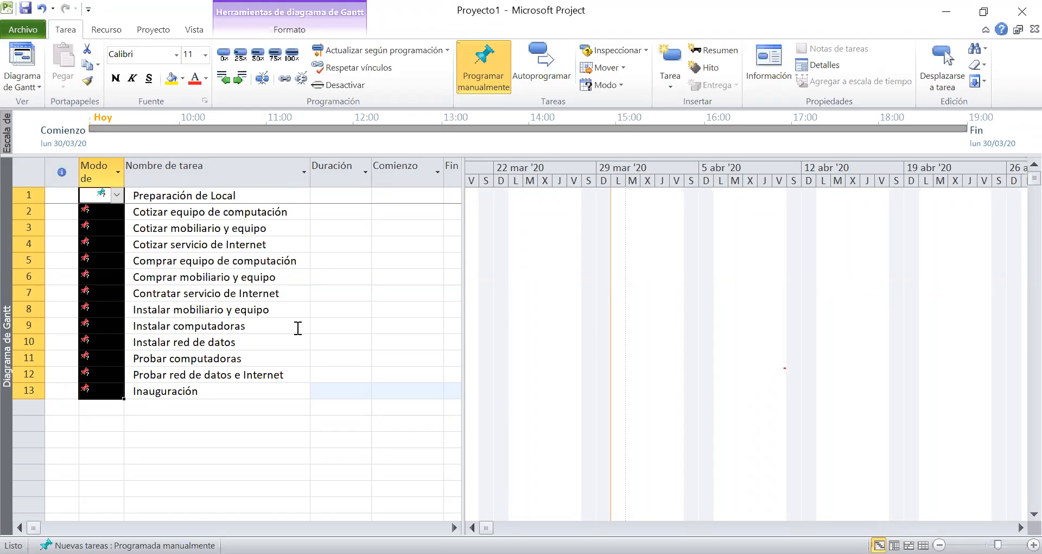
left_click(548, 72)
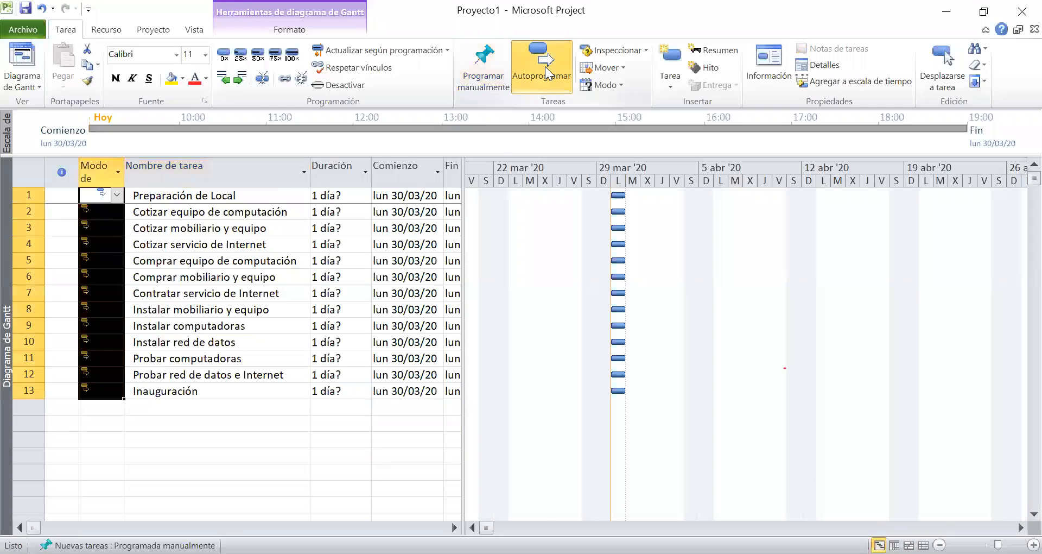
Examine the duration, start date and finish date of the task "Cotizar mobiliario y equipo".
left_click(232, 229)
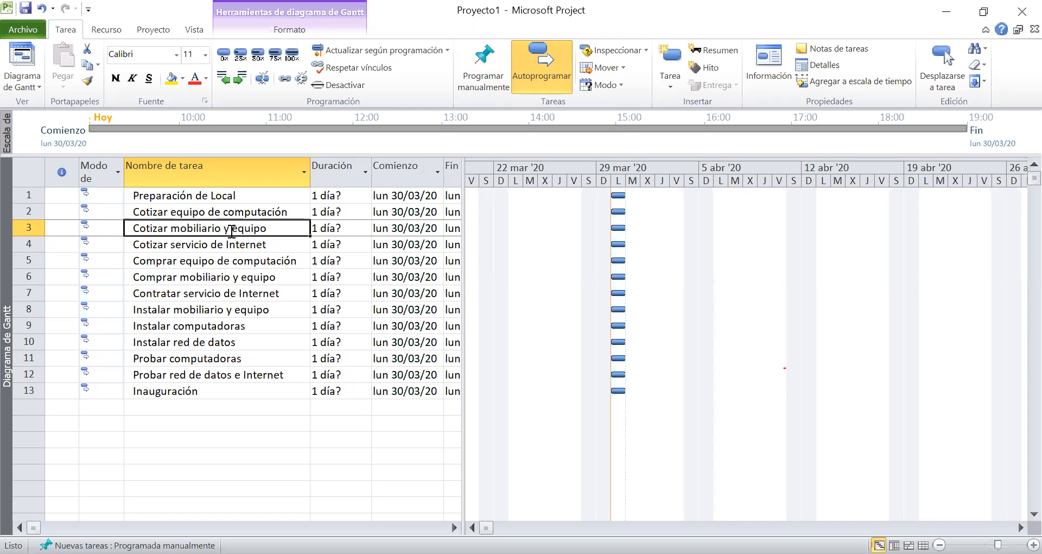
key("Right")
key("Right")
key("Right")
key("Left")
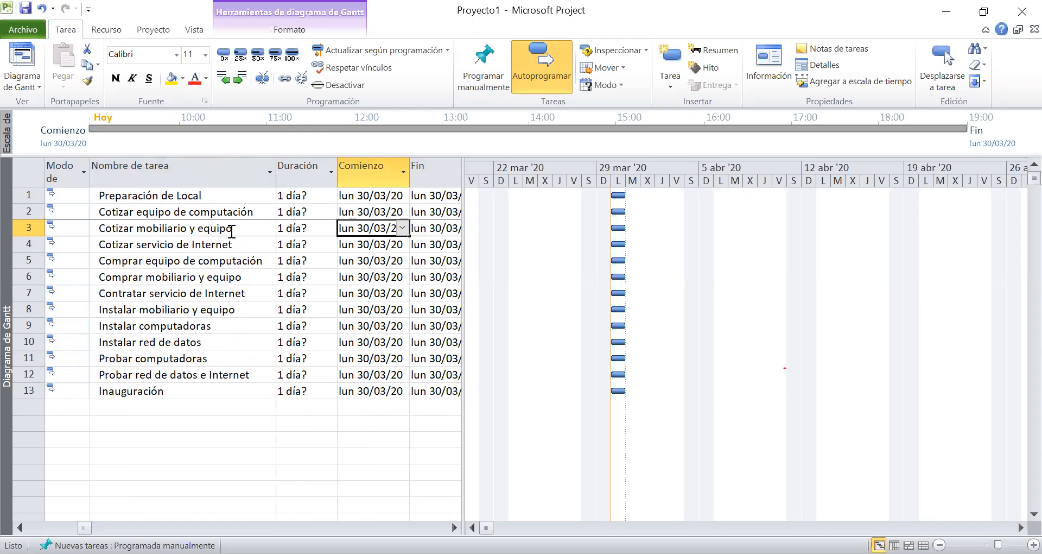
key("Right")
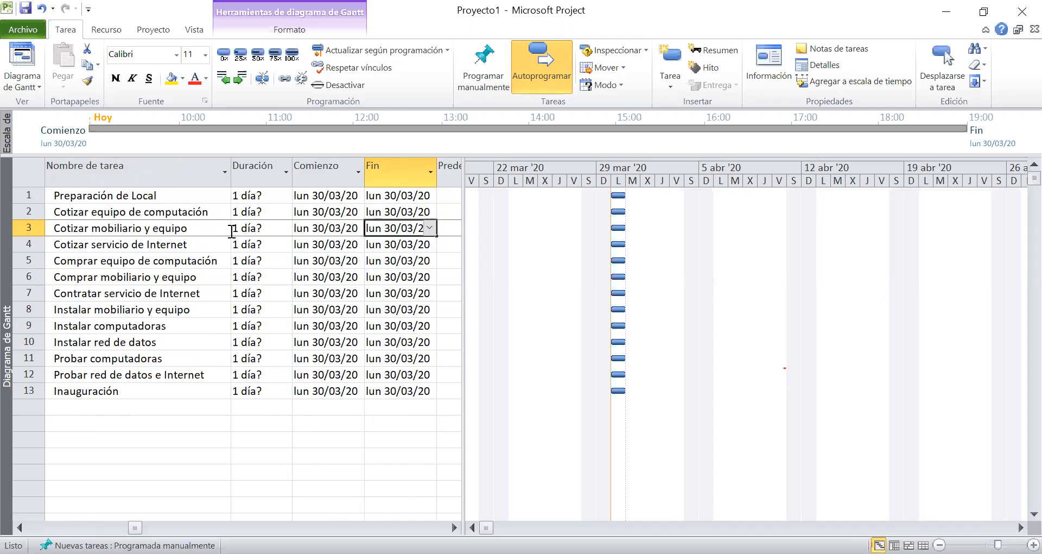
key("Left")
key("Left")
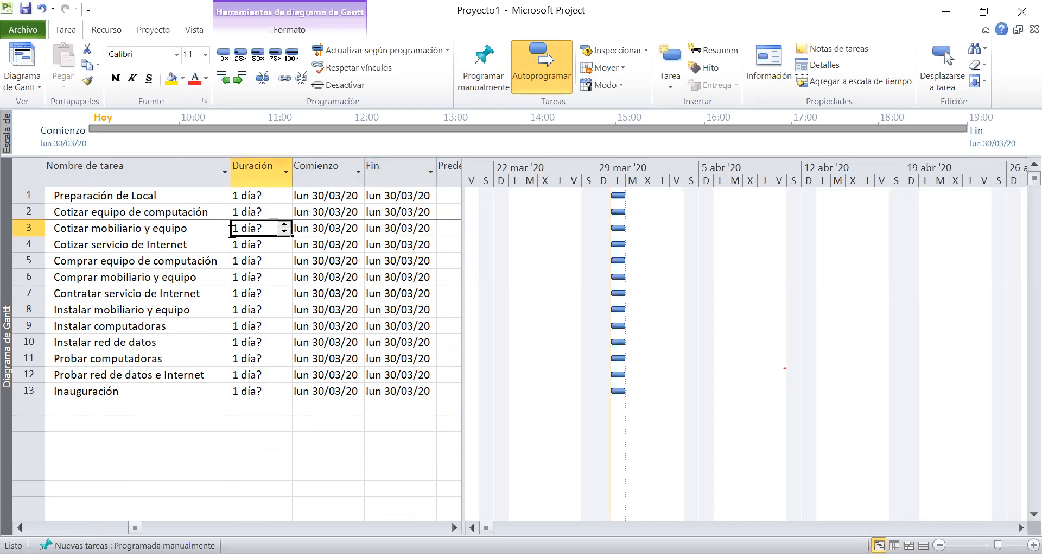
key("Right")
key("Right")
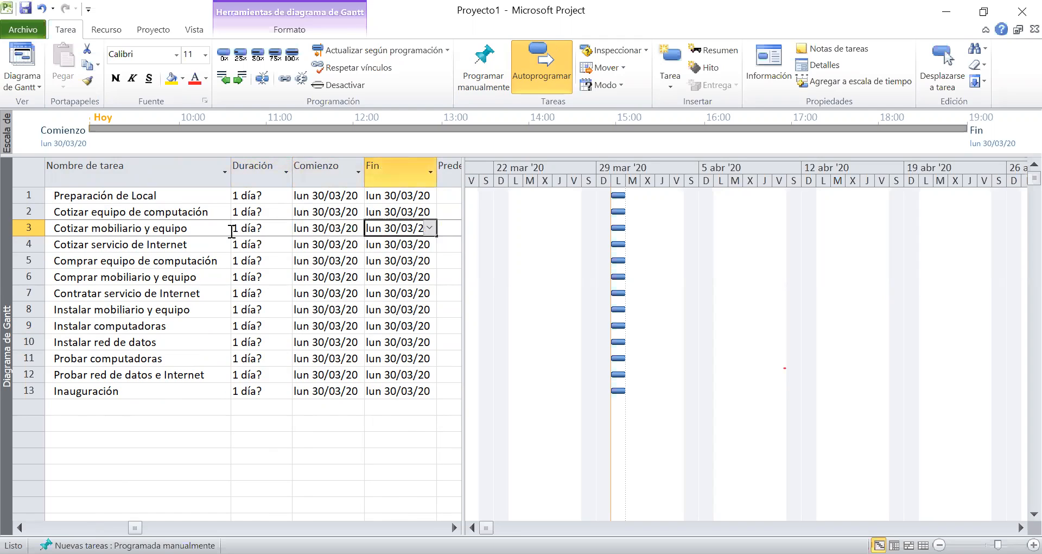
key("Left")
key("Left")
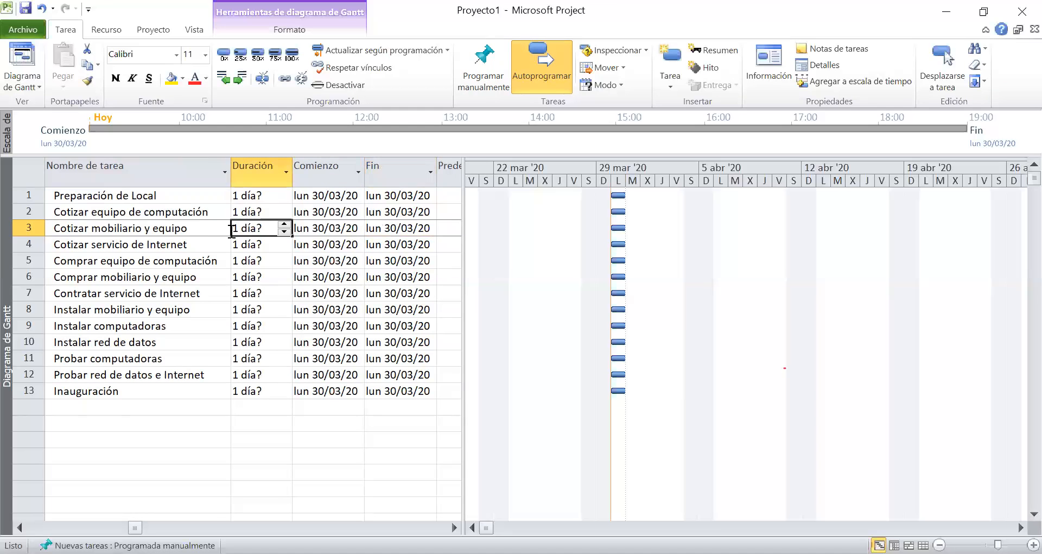
key("Right")
key("Right")
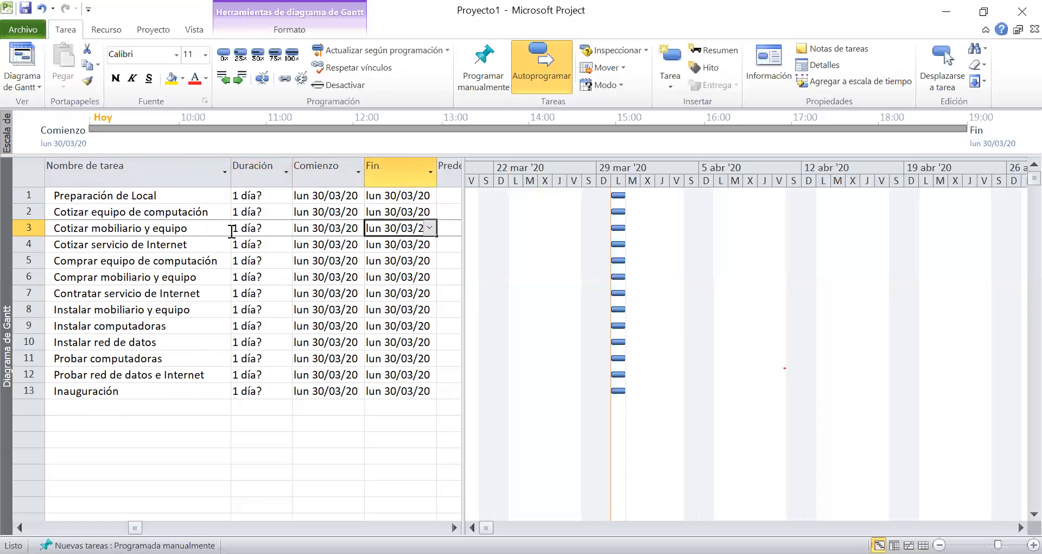
Examine the "Predecesoras", "Nombres de los recursos" and "Agregar nueva columna" columns of the task table.
key("Right")
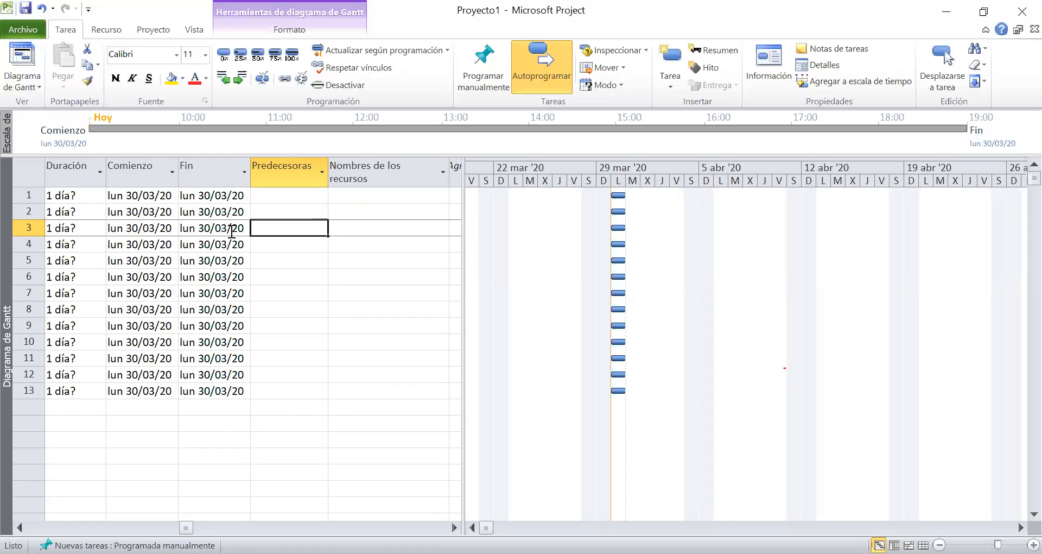
key("Tab")
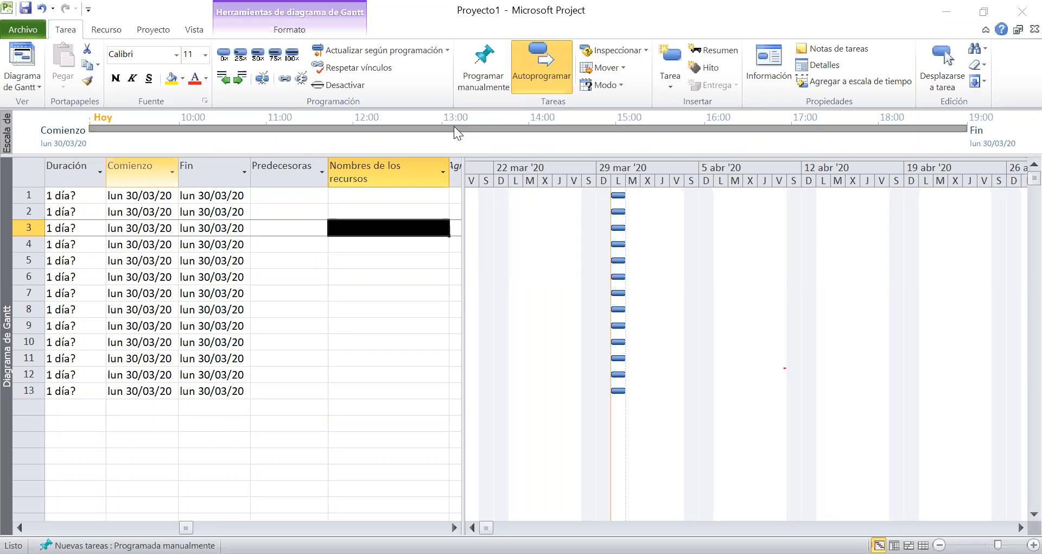
left_click(368, 311)
key("Tab")
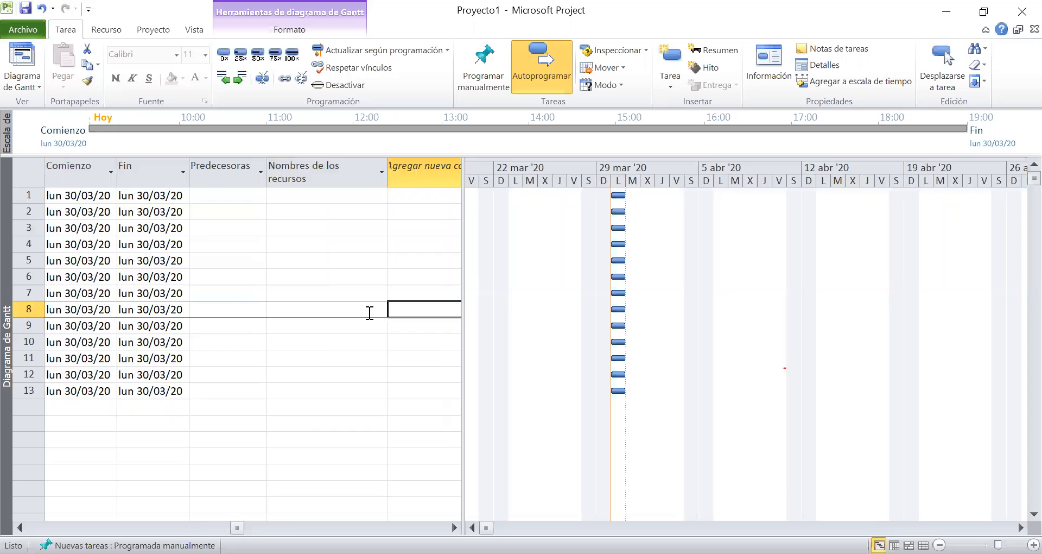
key("Up")
key("Up")
key("Up")
key("Up")
key("Up")
key("Up")
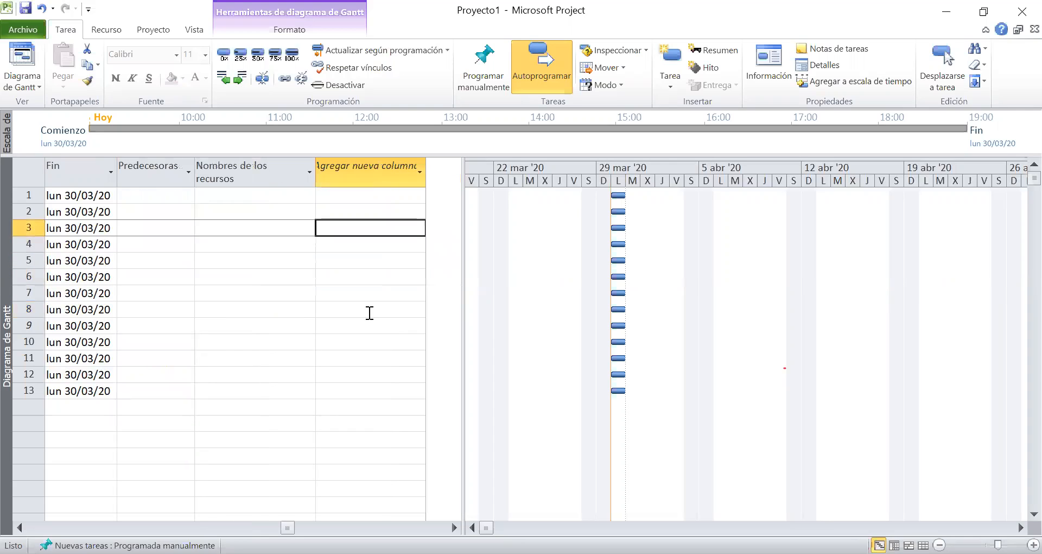
key("Up")
Go back across the table to the indicator and task mode columns and look over the first five tasks.
key("Left")
key("Left")
key("Left")
key("Left")
key("Left")
key("Left")
key("Left")
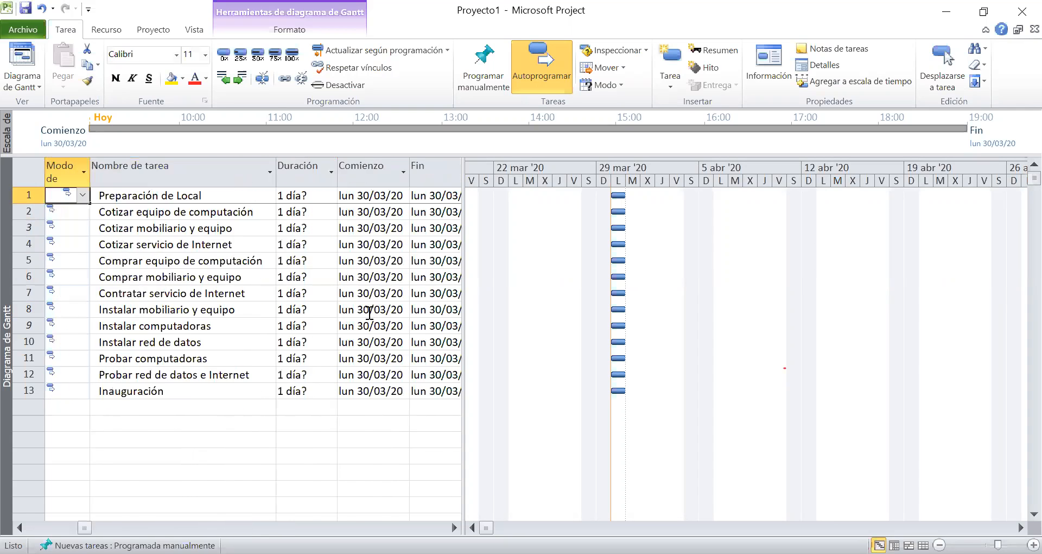
key("Left")
key("Down")
key("Down")
key("Down")
key("Down")
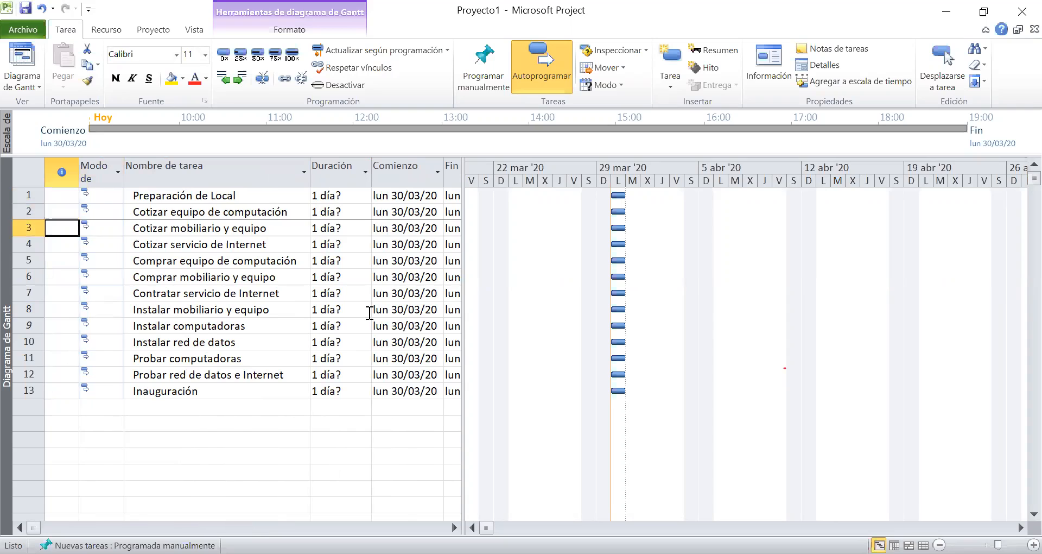
key("Right")
key("Right")
key("Right")
key("Left")
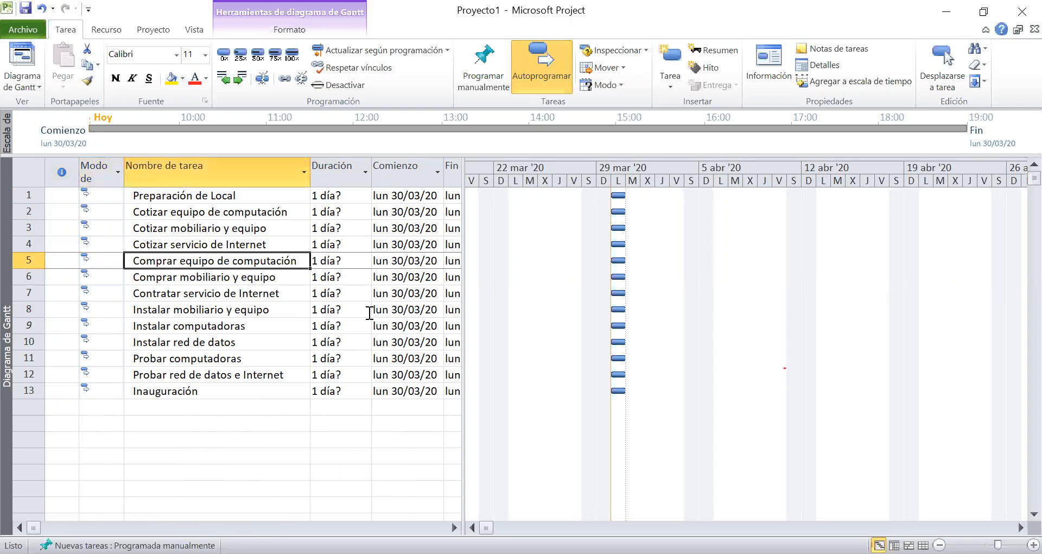
Go through the automatically scheduled tasks down to "Probar red de datos e Internet" and back up to "Preparación de Local".
key("Down")
key("Down")
key("Down")
key("Down")
key("Down")
key("Down")
key("Down")
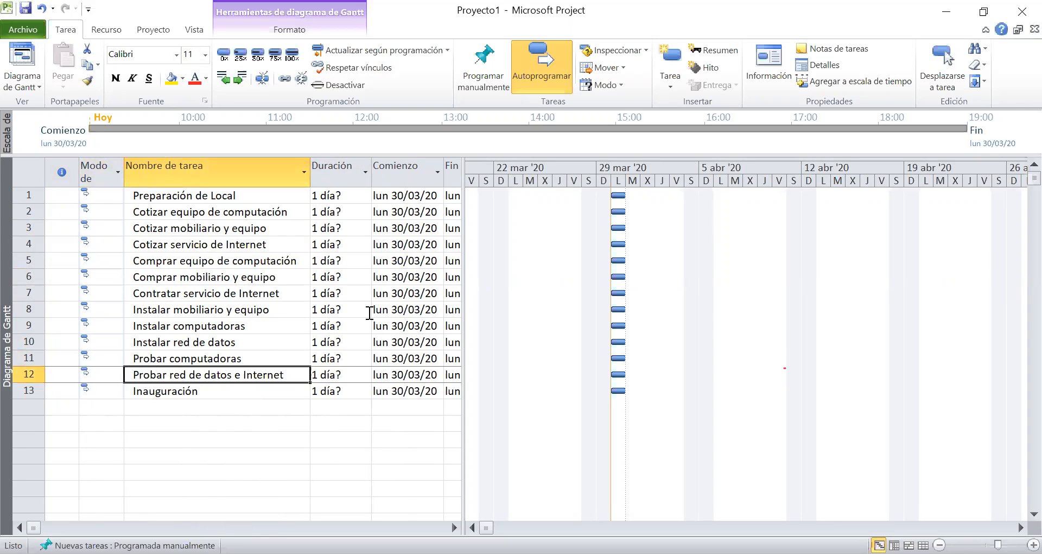
key("Up")
key("Up")
key("Up")
key("Up")
key("Up")
key("Up")
key("Up")
key("Up")
key("Up")
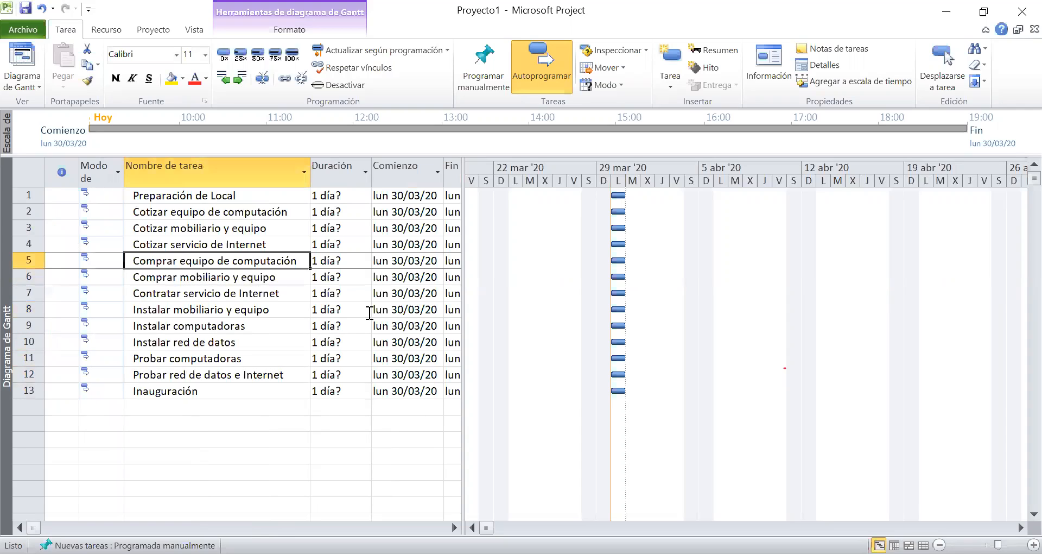
key("Up")
key("Up")
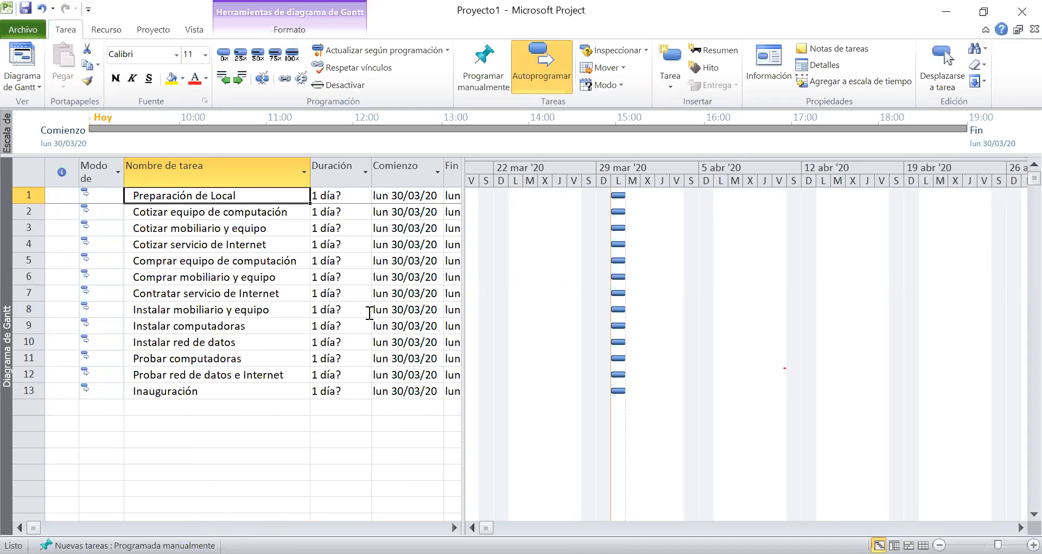
key("Left")
key("Left")
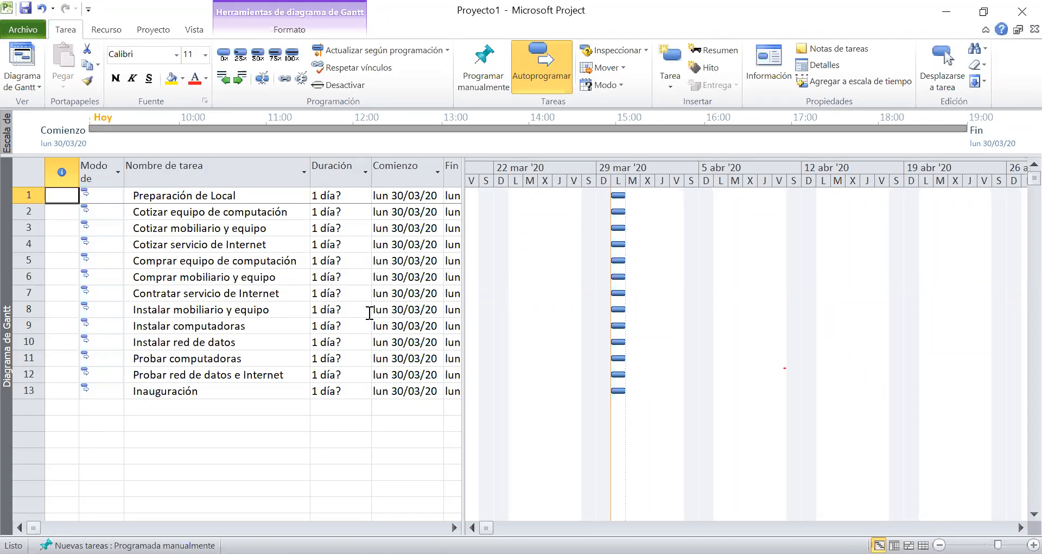
Look over the durations of the first tasks in the "Duración" column, returning to the one for "Preparación de Local".
key("Down")
key("Down")
key("Down")
key("Down")
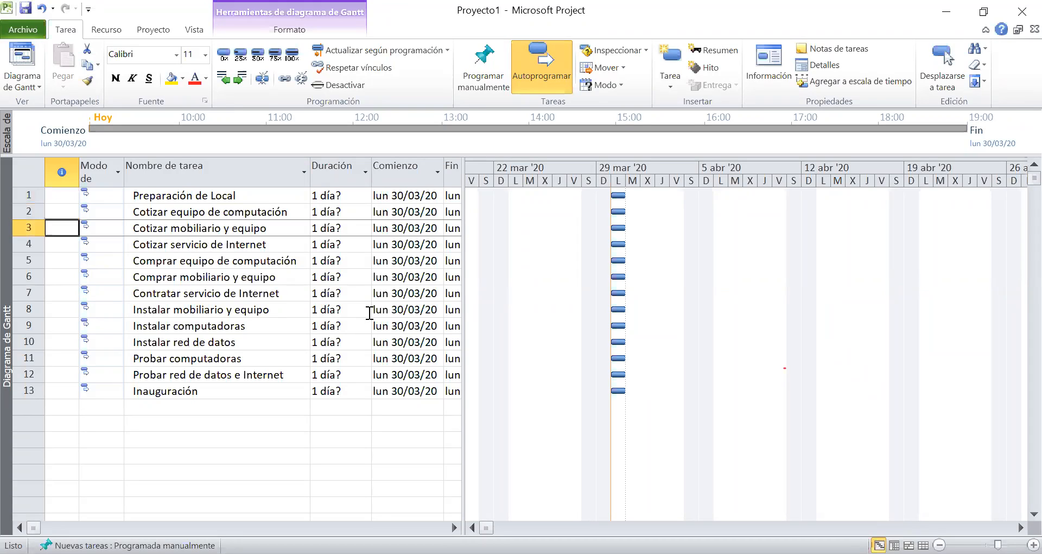
key("Right")
key("Right")
key("Right")
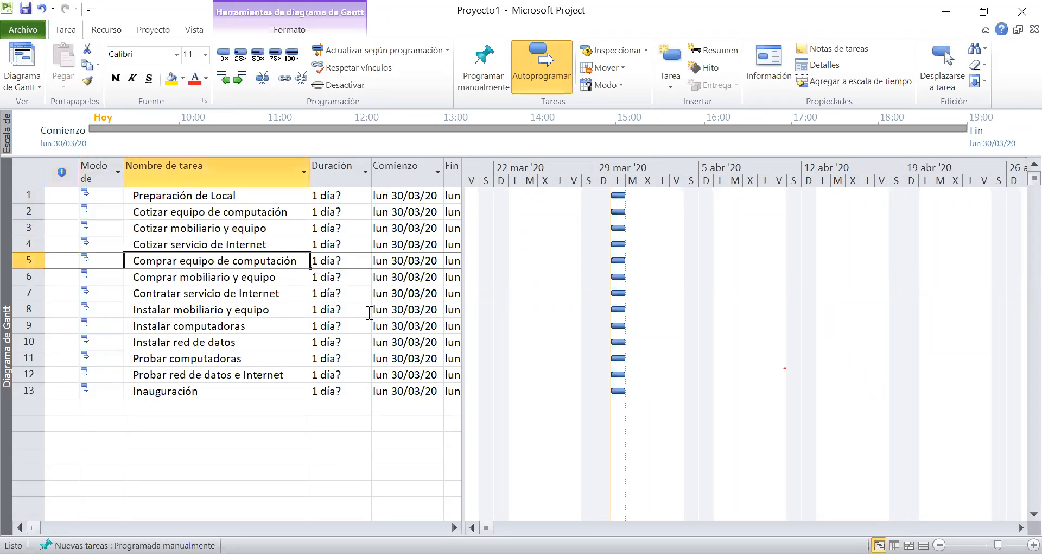
key("Left")
key("Right")
key("Up")
key("Up")
key("Up")
key("Up")
key("Down")
key("Down")
key("Down")
key("Down")
key("Down")
key("Up")
key("Up")
key("Up")
key("Up")
key("Up")
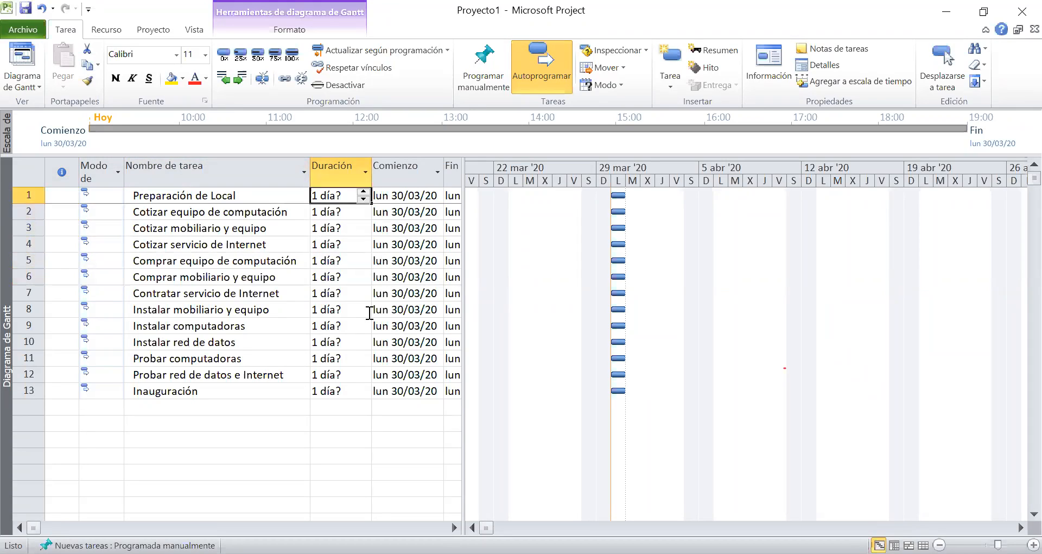
Compare the estimated durations of "Preparación de Local" and the tasks just below it in the "Duración" column.
key("Down")
key("Down")
key("Down")
key("Up")
key("Up")
key("Up")
key("Down")
key("Down")
key("Down")
key("Down")
key("Down")
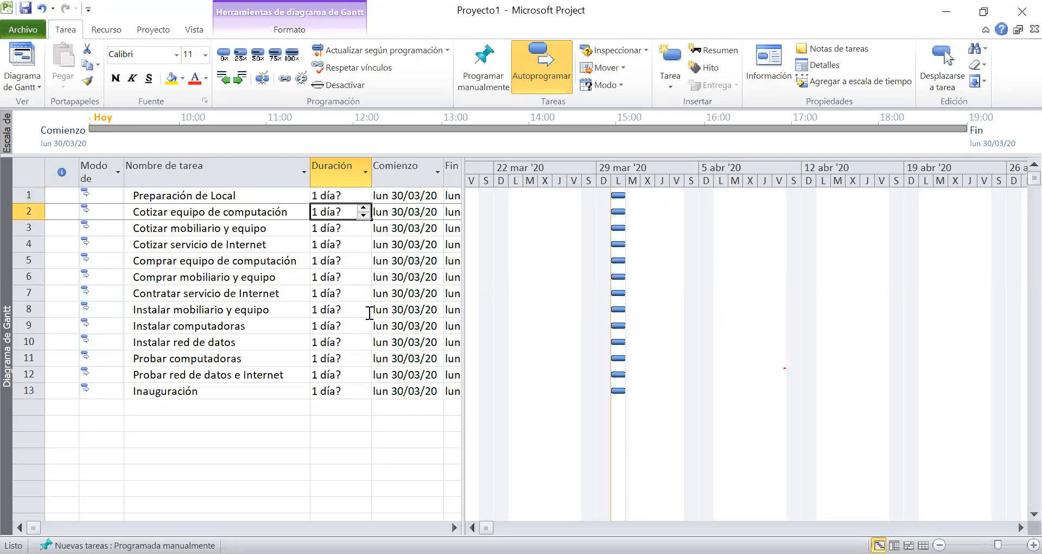
Set the duration of "Preparación de Local" to 5 hours.
key("Up")
key("Up")
key("Up")
key("Up")
key("Up")
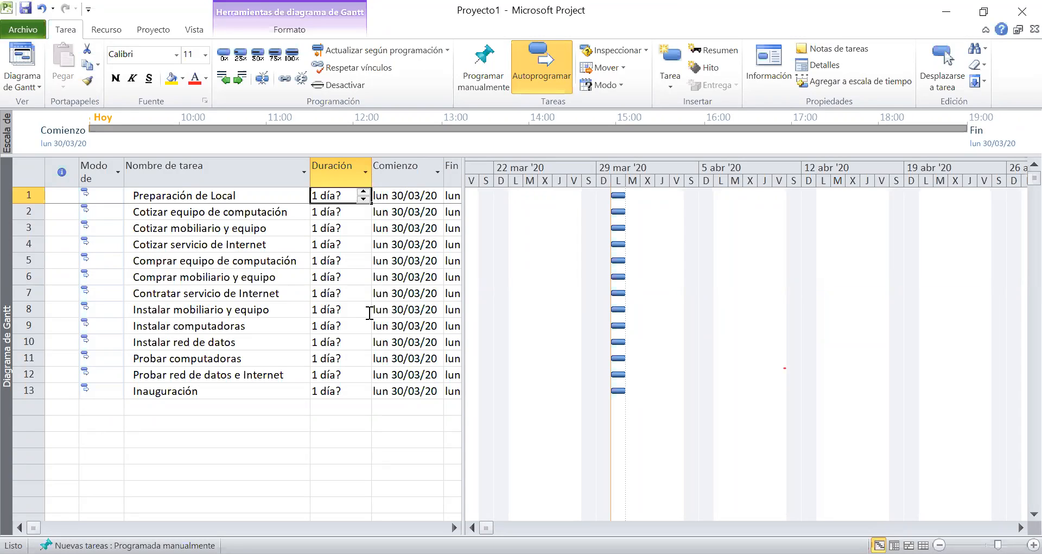
type("5h")
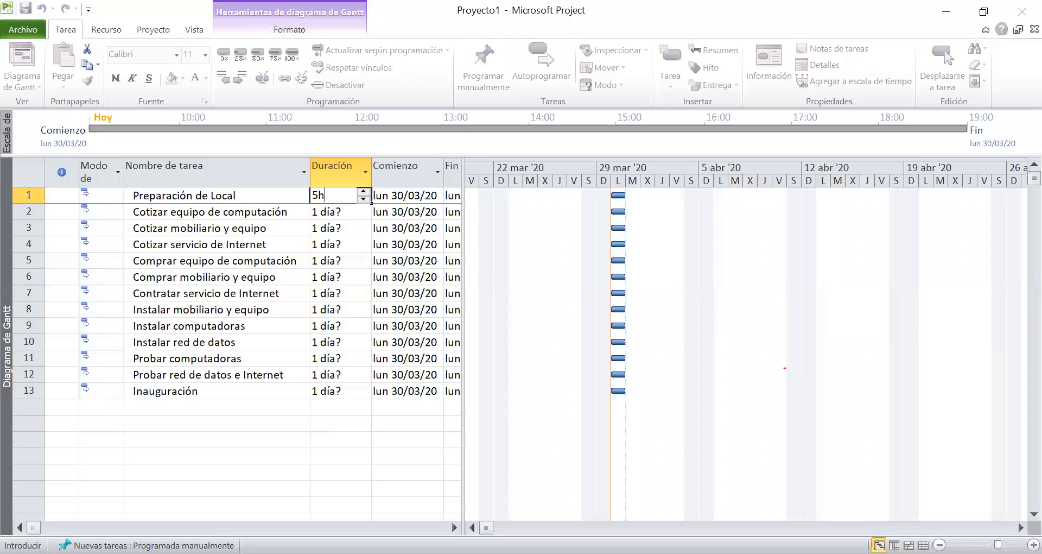
key("Return")
Change the duration of "Preparación de Local" to 1 day.
key("Down")
key("Down")
key("Down")
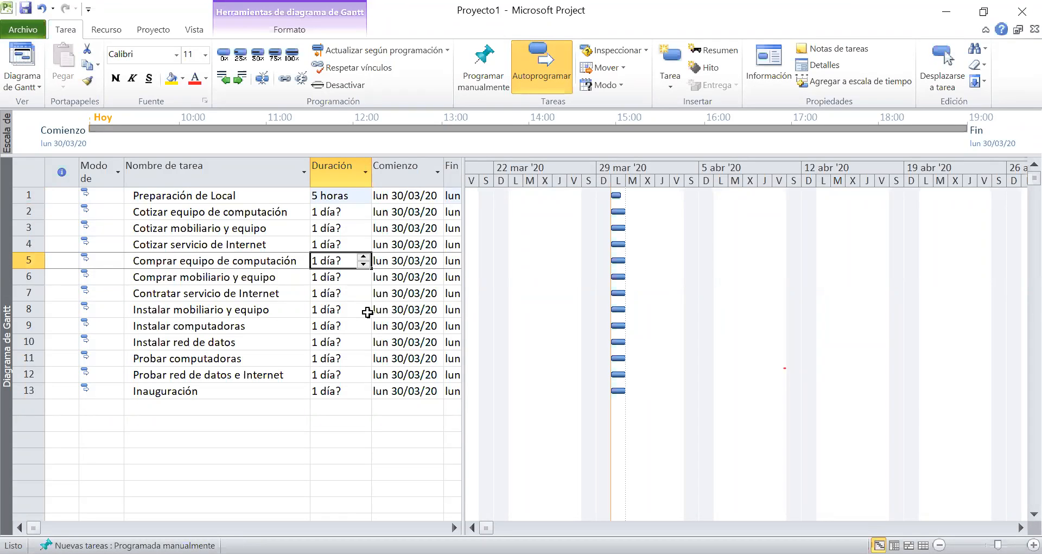
key("Up")
key("Up")
key("Up")
key("Up")
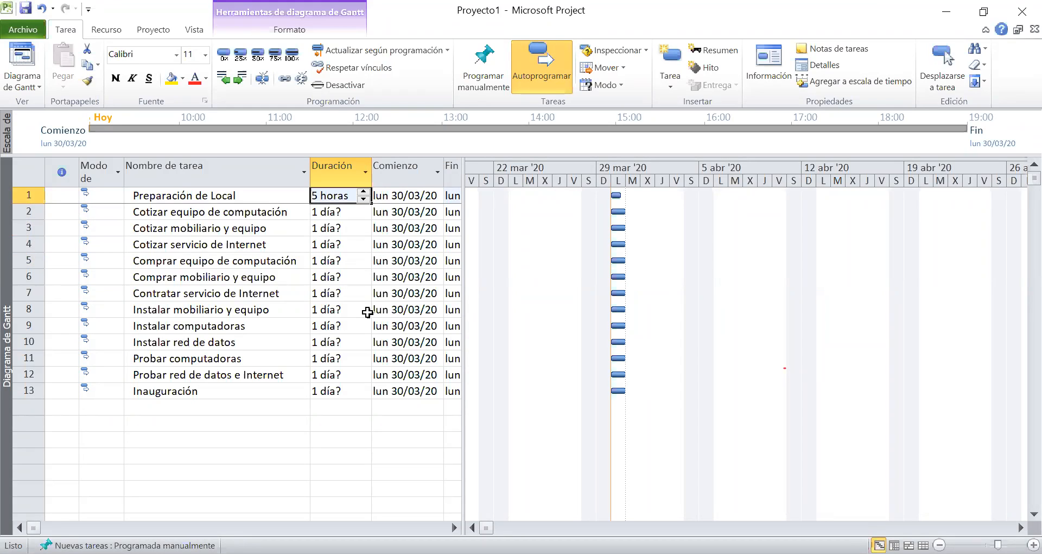
type("1d")
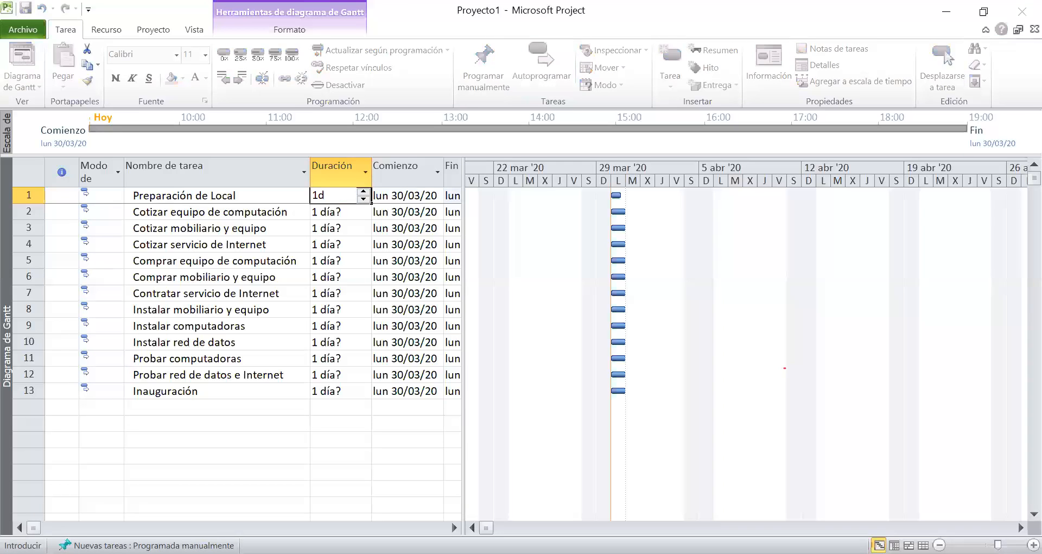
key("Return")
Check the duration of "Preparación de Local" against the estimated durations of the quotation tasks below it.
key("Down")
key("Down")
key("Down")
key("Down")
key("Down")
key("Down")
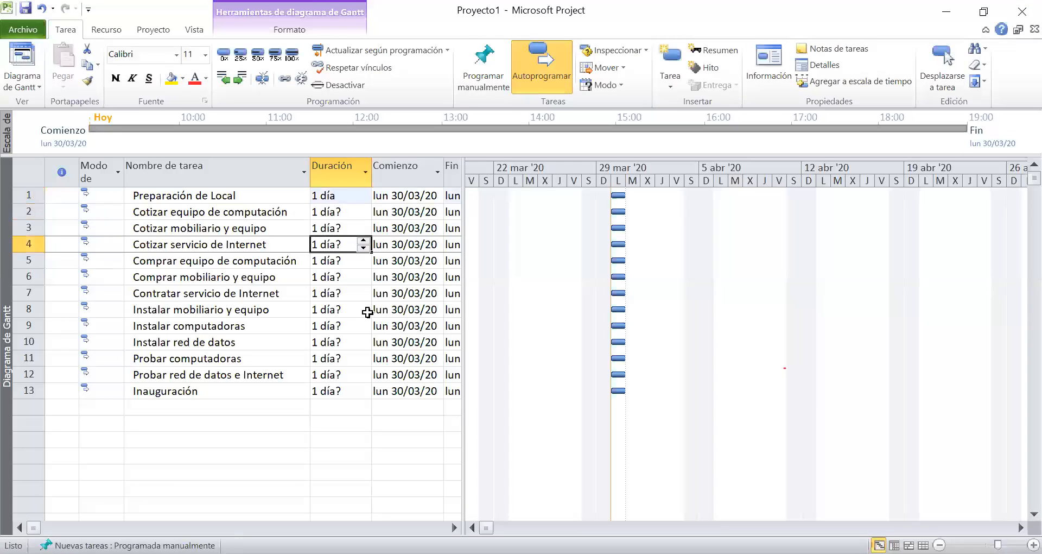
key("Up")
key("Up")
key("Up")
key("Up")
key("Up")
key("Up")
key("Up")
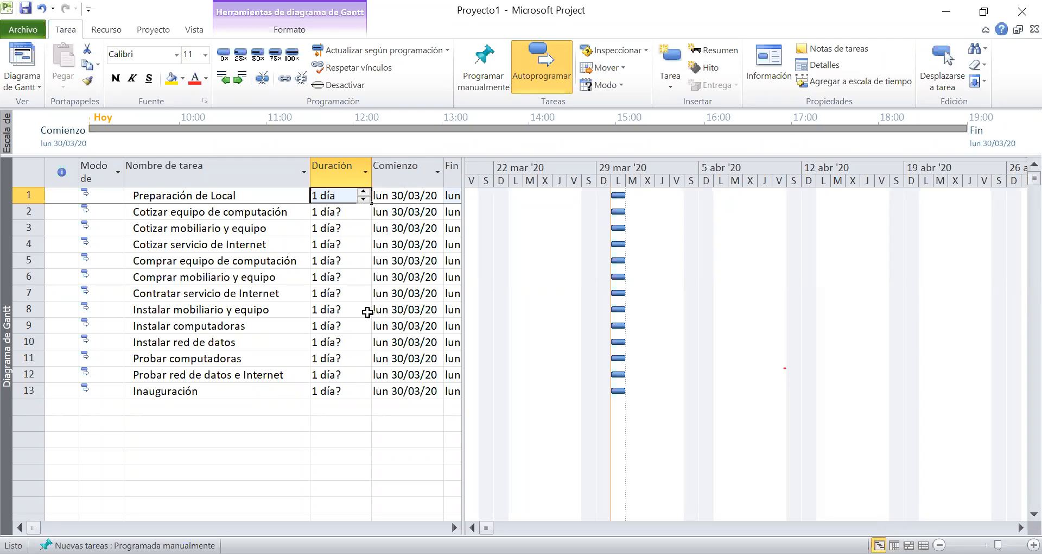
Set the duration of "Preparación de Local" to 3 days and of "Cotizar equipo de computación" to 2 days.
type("3")
key("Return")
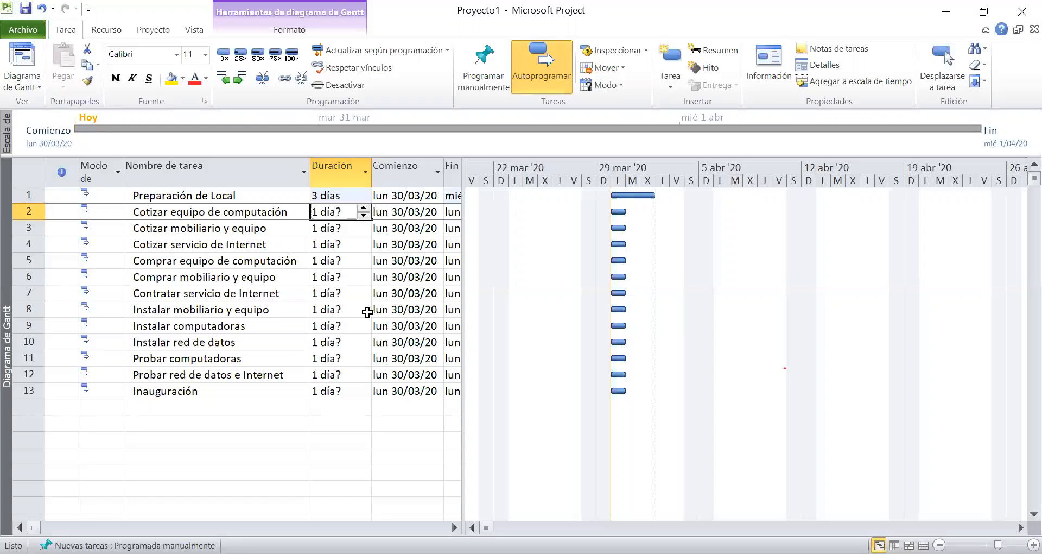
type("2")
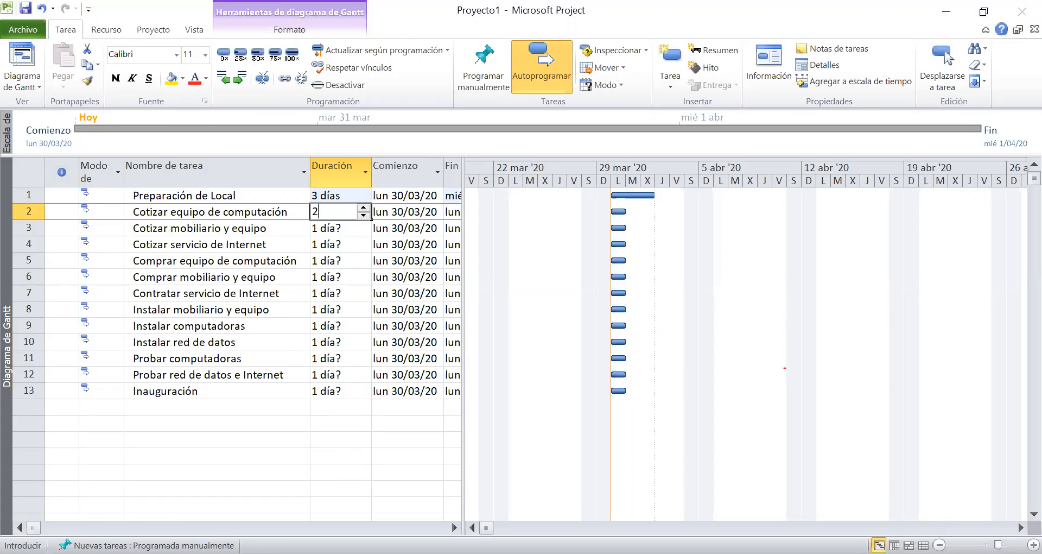
key("Return")
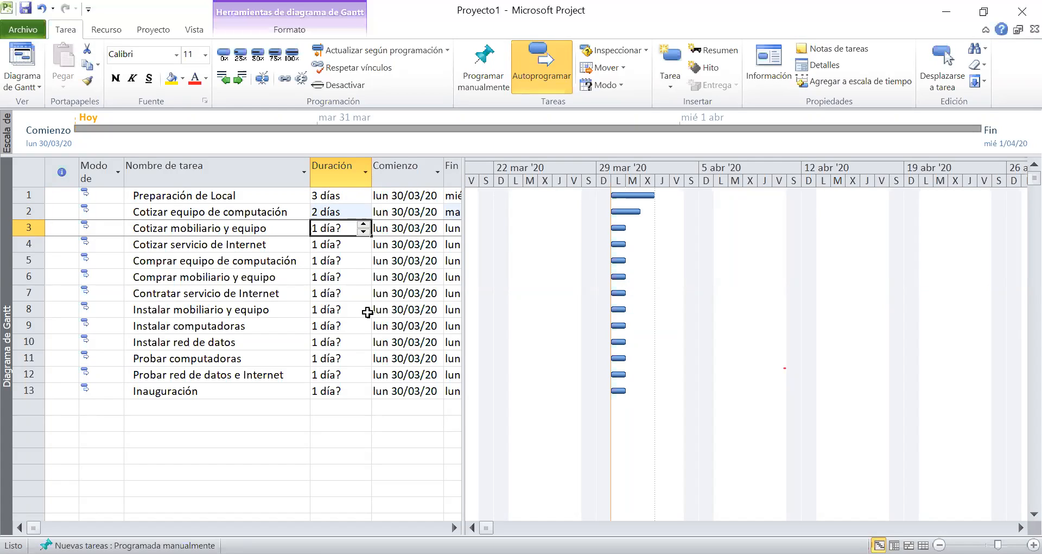
Set the durations of "Cotizar mobiliario y equipo" and "Cotizar servicio de Internet" to 2 days each, dismissing the planning assistant's tip.
type("2")
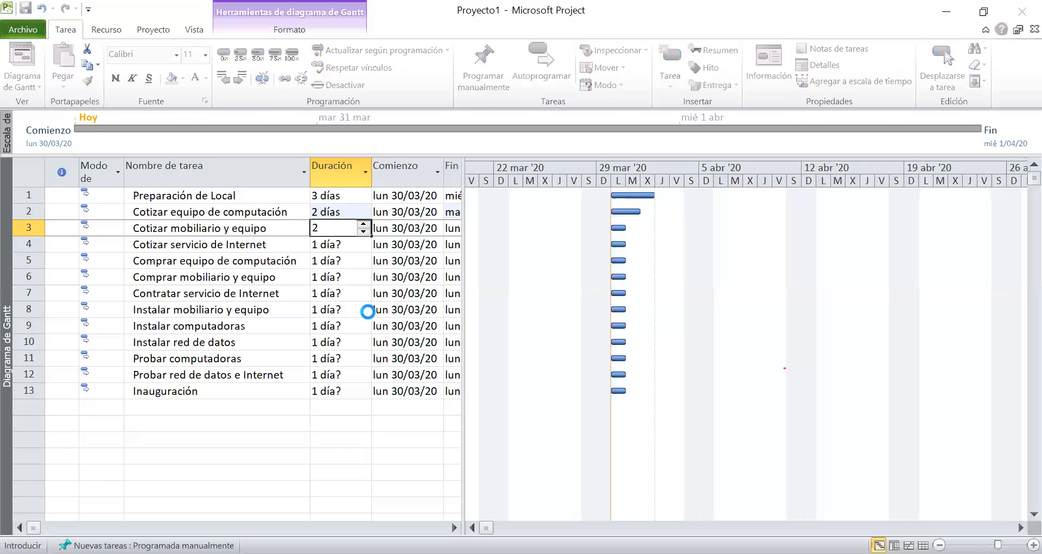
key("Return")
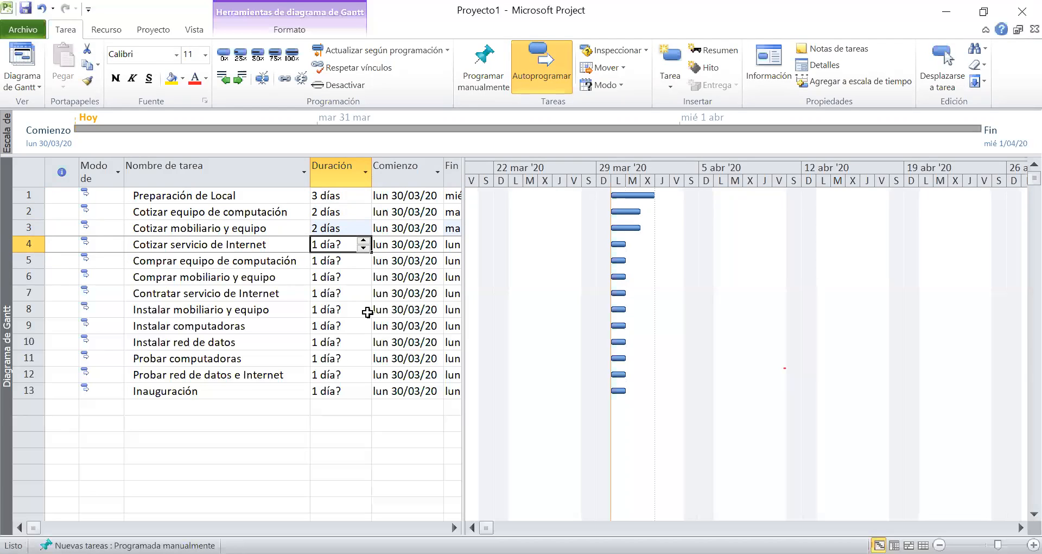
type("2")
key("Return")
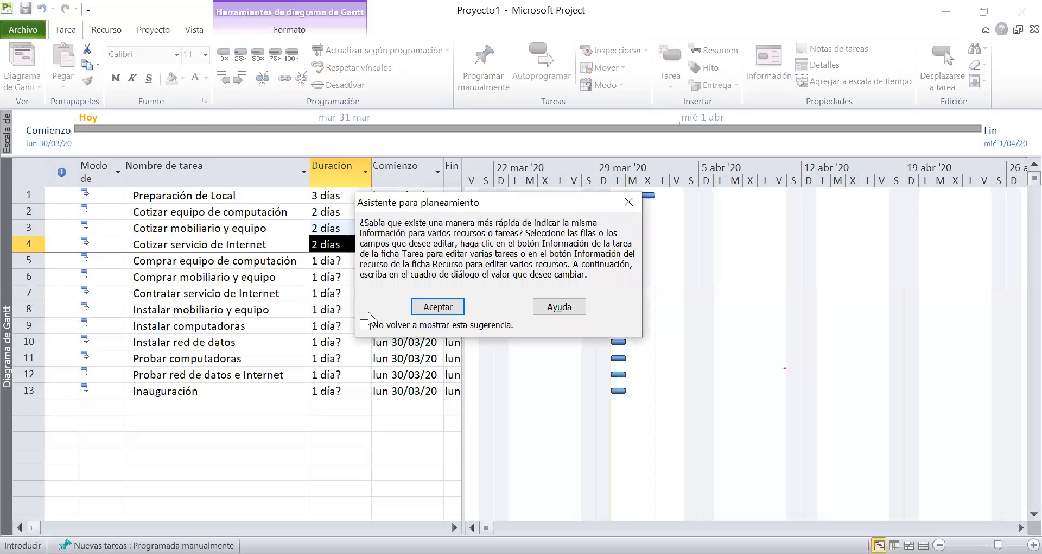
left_click(632, 201)
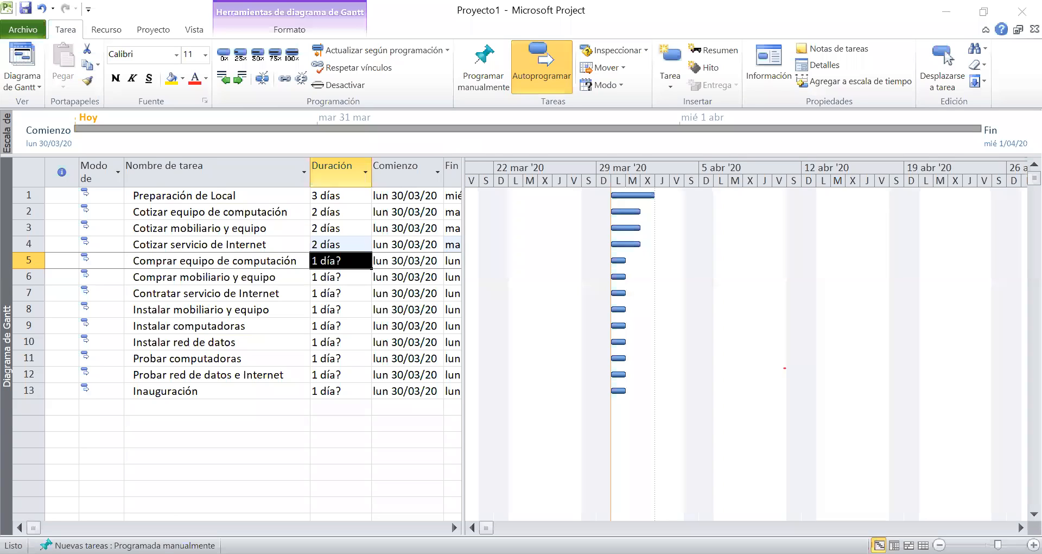
Set the duration of "Comprar equipo de computación" to 3 days and of "Comprar mobiliario y equipo" to 4 days.
left_click(334, 293)
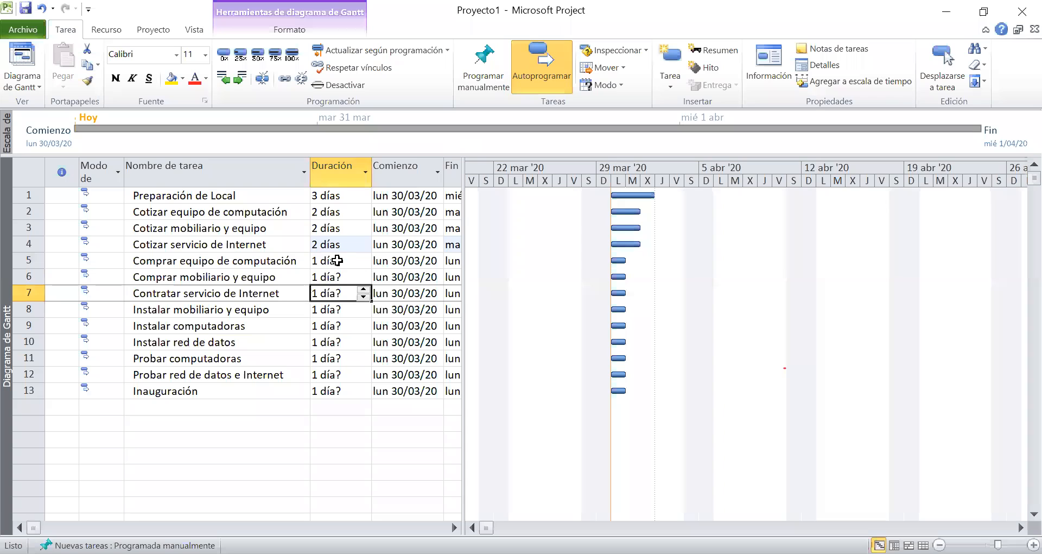
left_click(336, 263)
type("3")
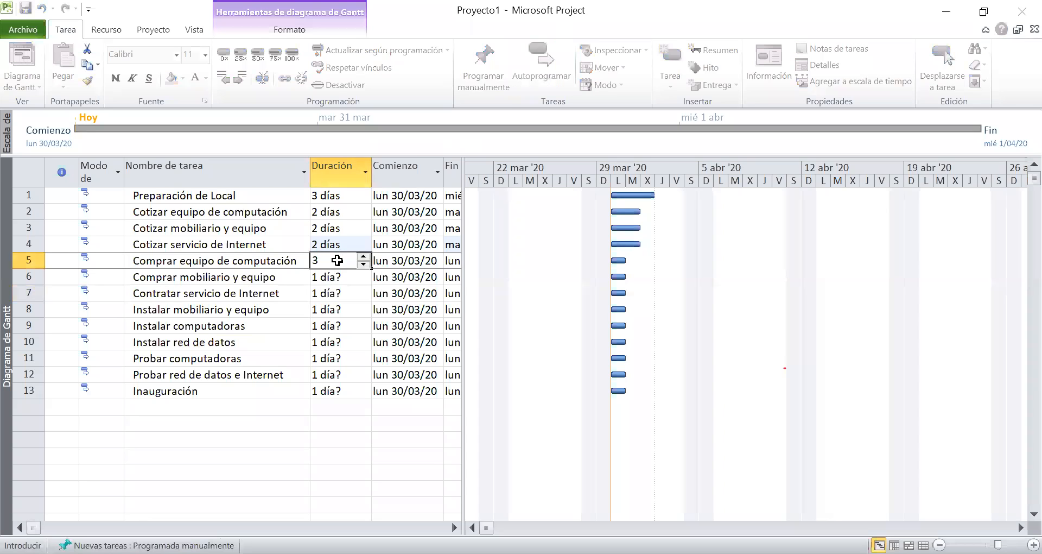
key("Return")
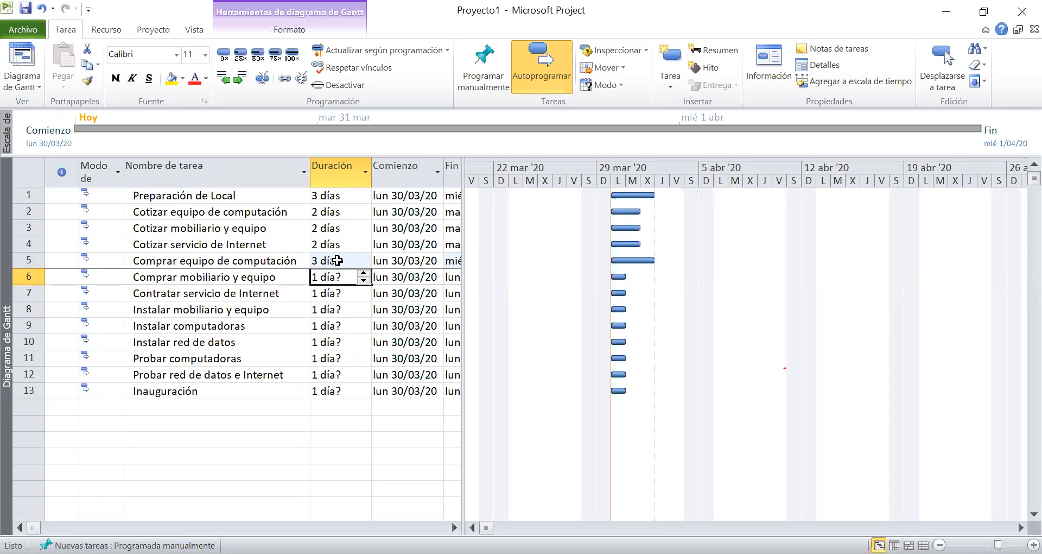
type("4")
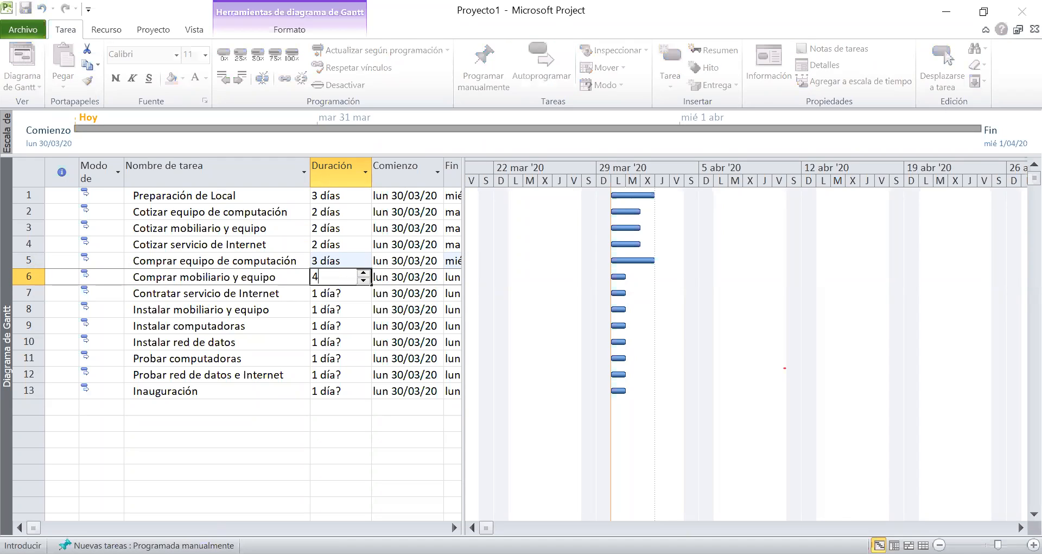
key("Return")
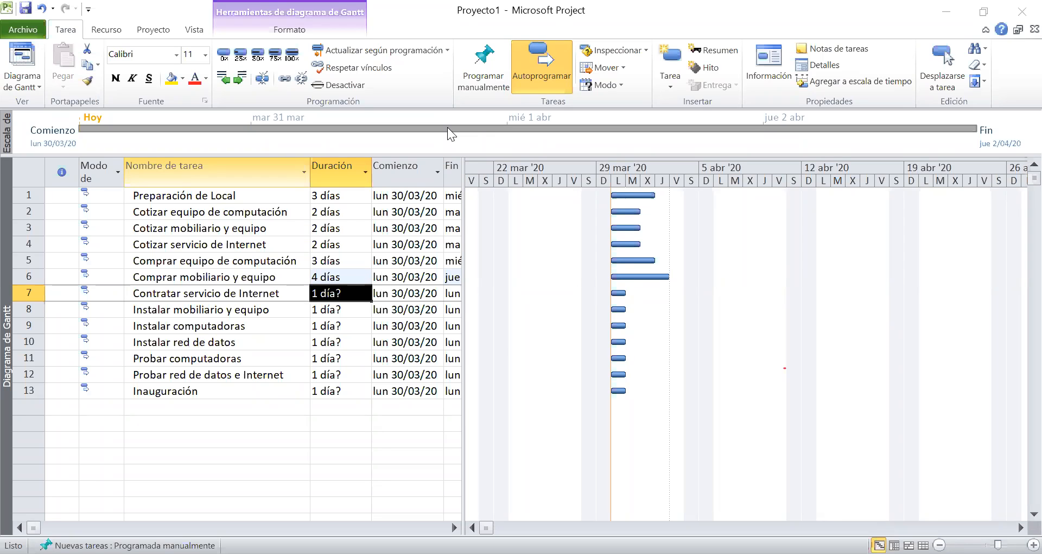
Set the duration of "Contratar servicio de Internet" to 5 days and of "Instalar mobiliario y equipo" to 3 days.
left_click(336, 296)
type("5")
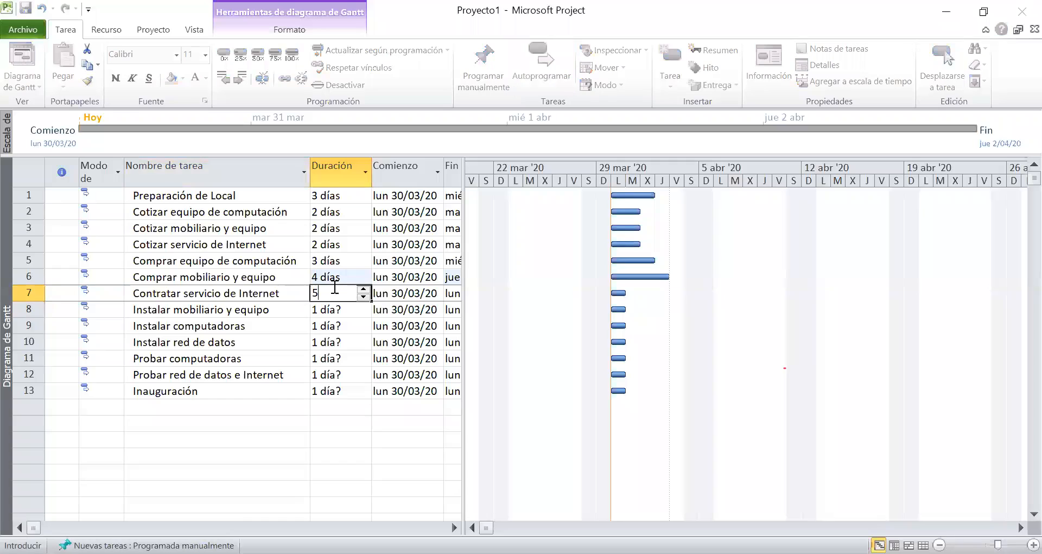
key("Return")
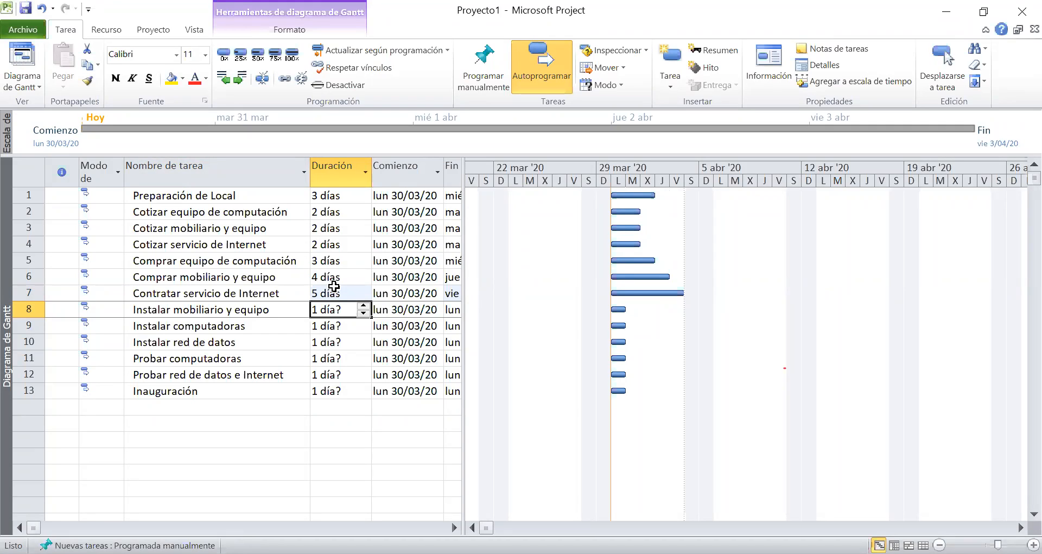
type("3")
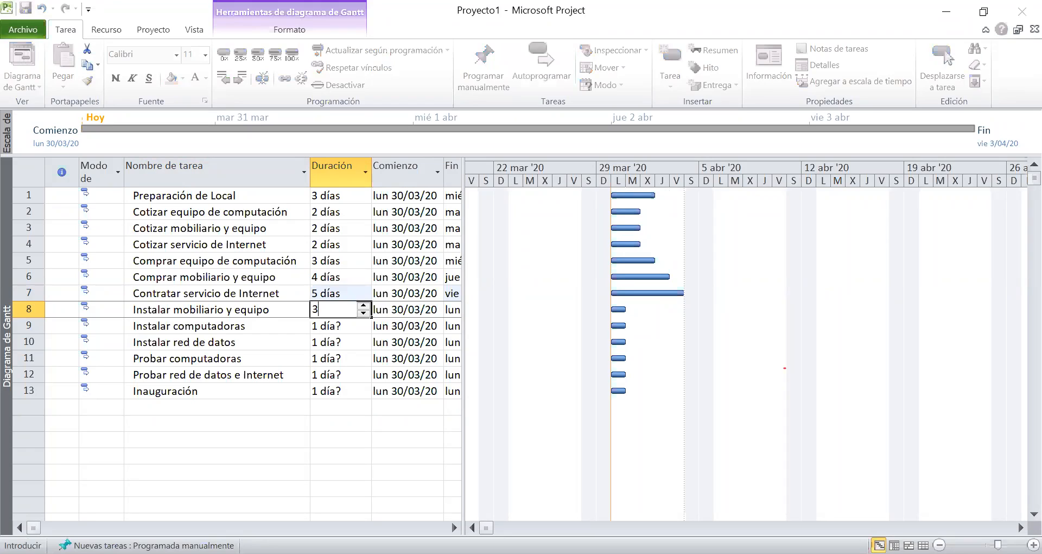
key("Return")
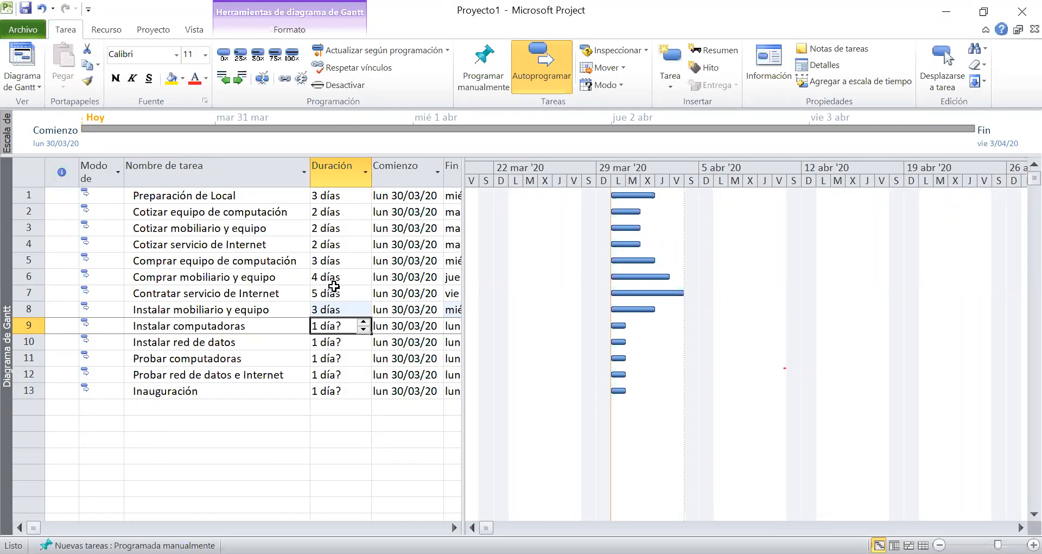
Set the duration of "Instalar computadoras" to 2 days and of "Instalar red de datos" to 4 days.
type("2")
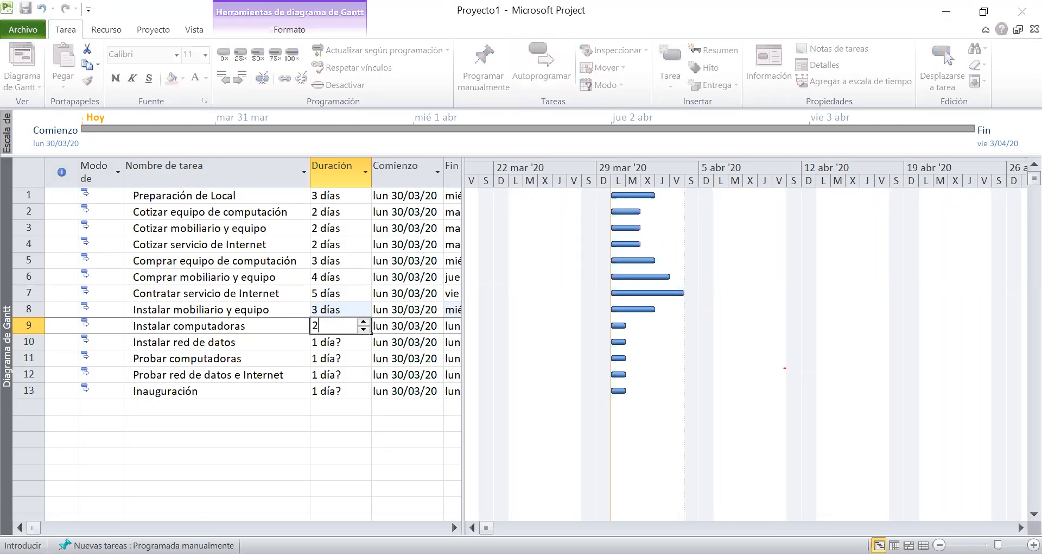
key("Return")
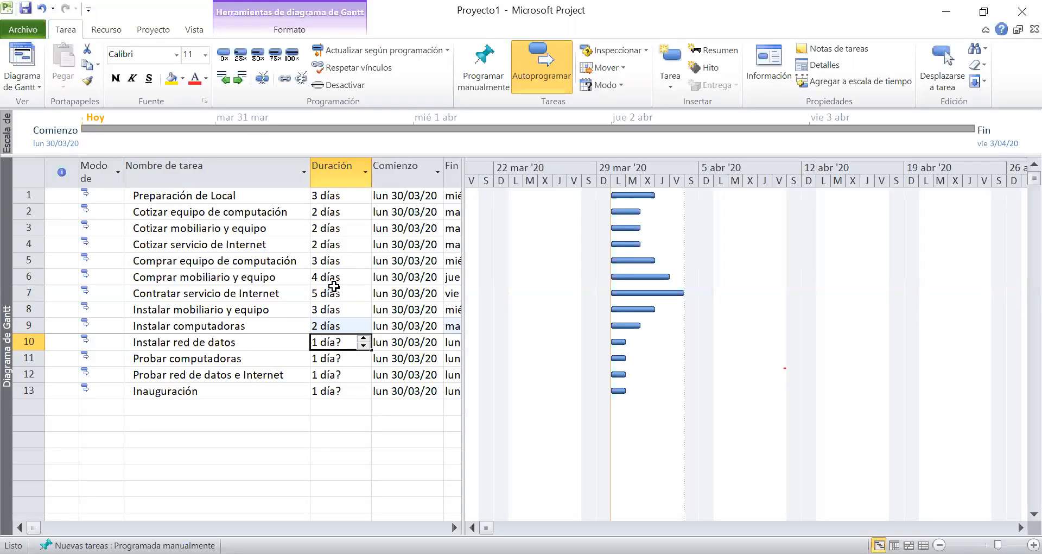
type("4")
key("Return")
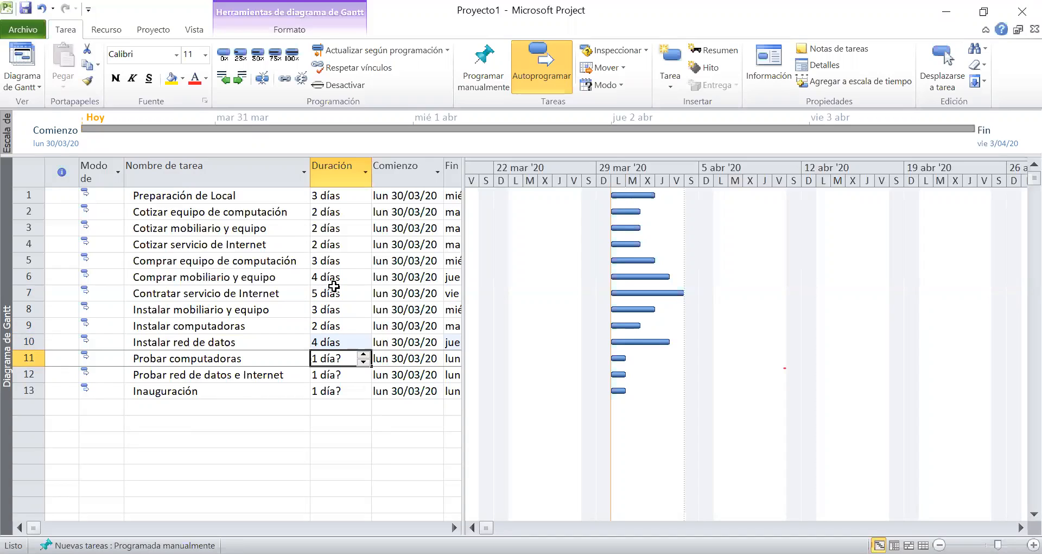
Set the durations of "Probar computadoras" and "Probar red de datos e Internet" to 2 days each and of "Inauguración" to 1 day.
type("2")
key("Return")
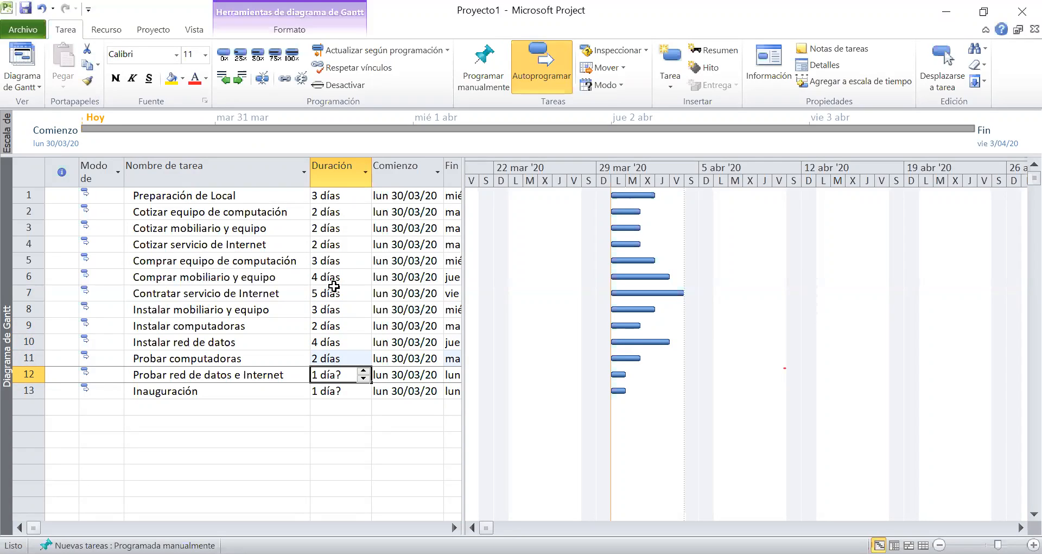
type("2")
key("Return")
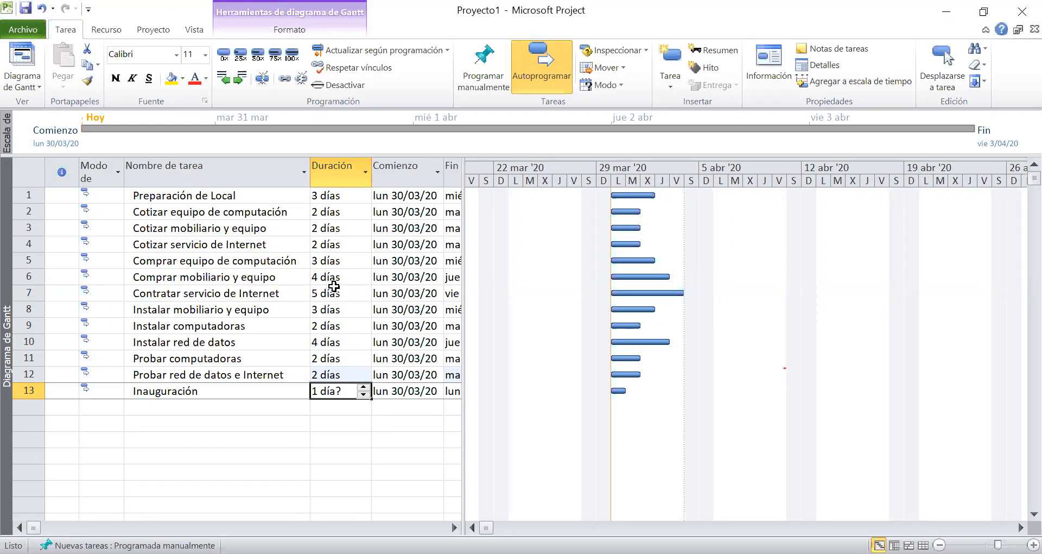
type("1")
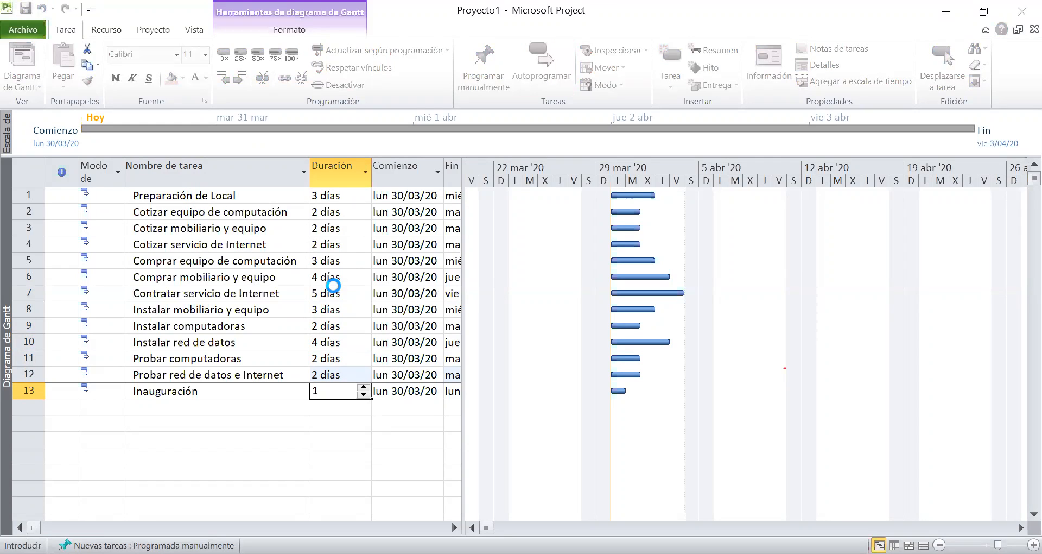
key("Return")
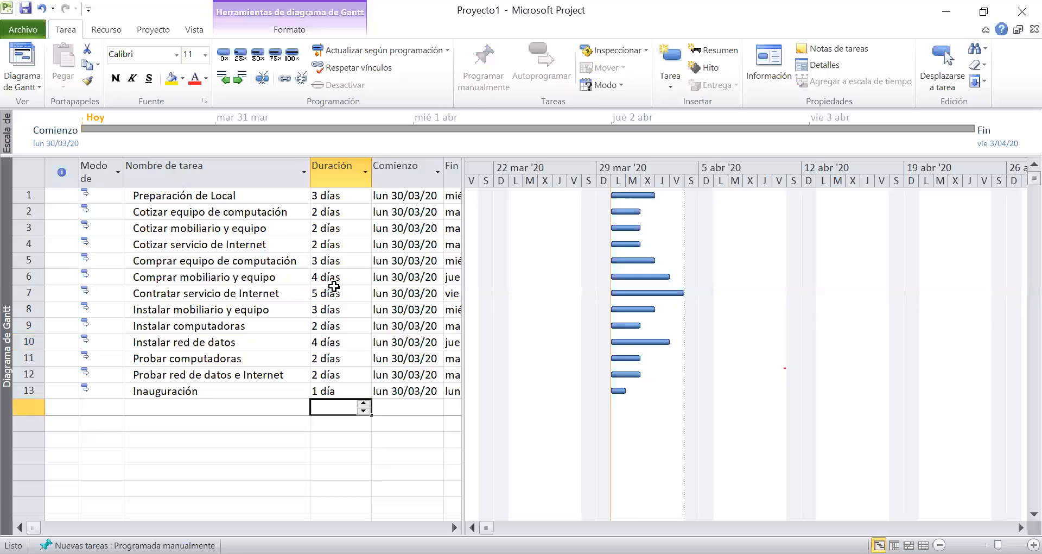
Review the entered durations from "Inauguración" back up to the first tasks in the list.
key("Up")
key("Up")
key("Up")
key("Up")
key("Up")
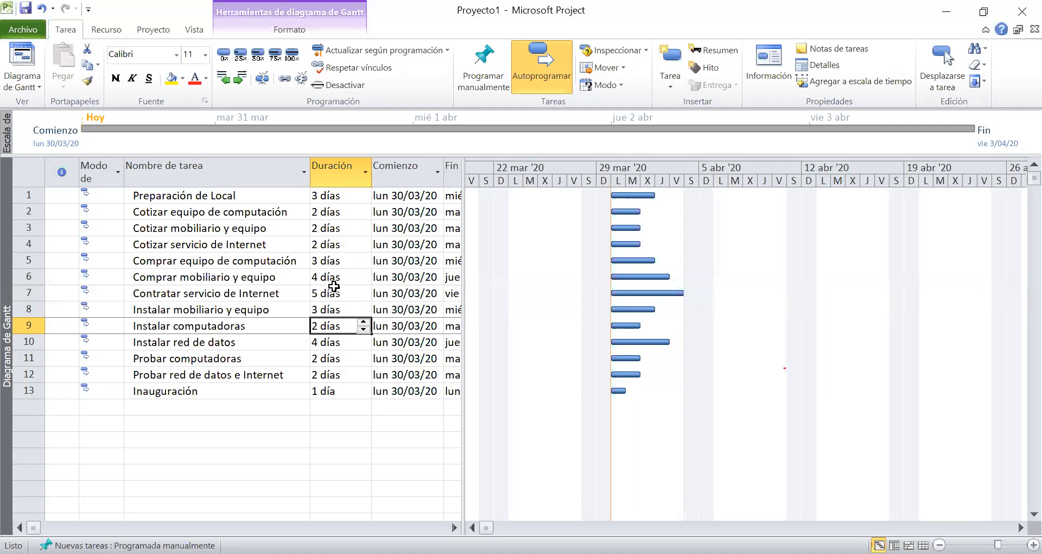
key("Up")
key("Up")
key("Up")
key("Up")
key("Up")
key("Up")
key("Up")
key("Up")
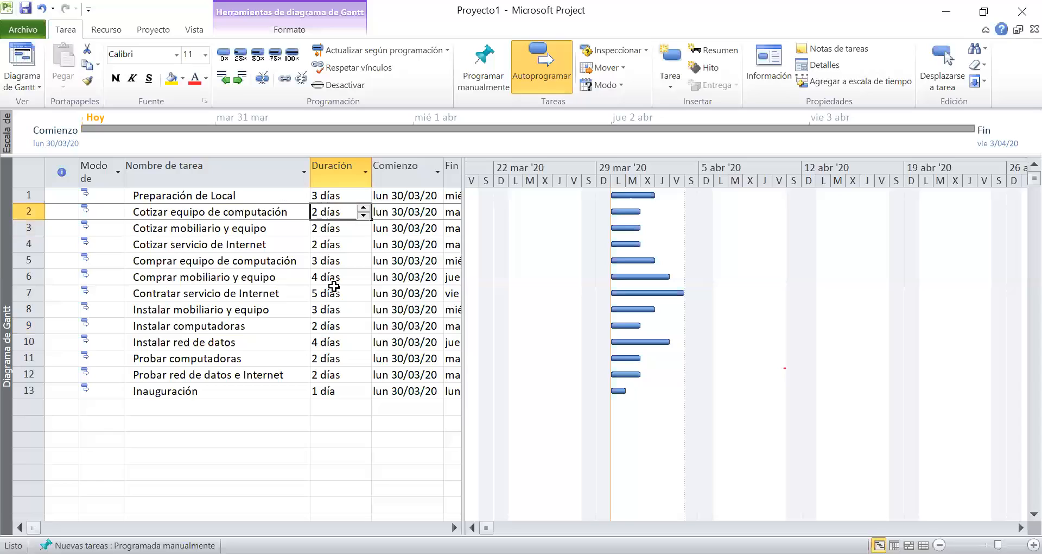
Recheck the durations down to "Instalar mobiliario y equipo" and back up to "Cotizar mobiliario y equipo".
key("Down")
key("Down")
key("Down")
key("Down")
key("Down")
key("Down")
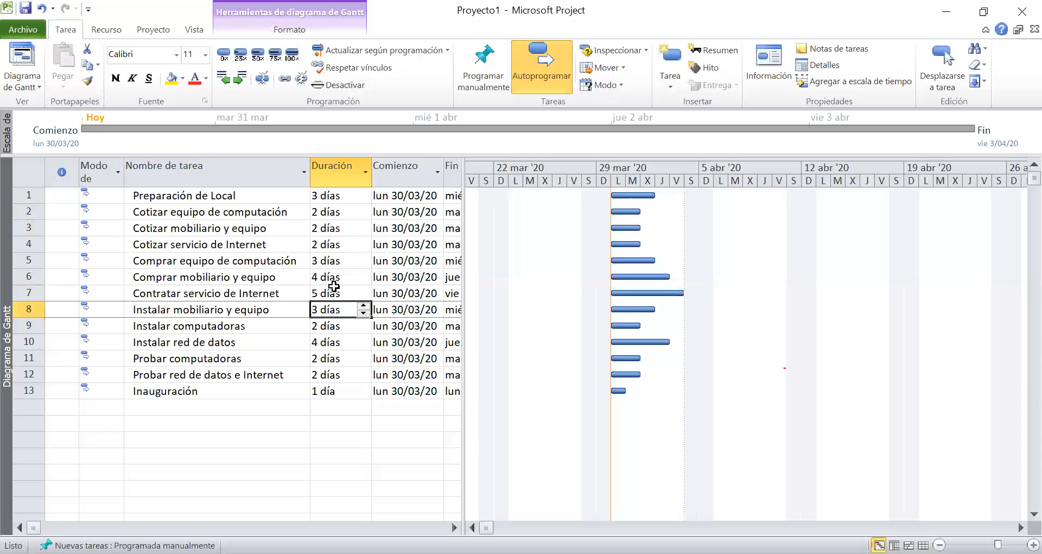
key("Up")
key("Up")
key("Up")
key("Up")
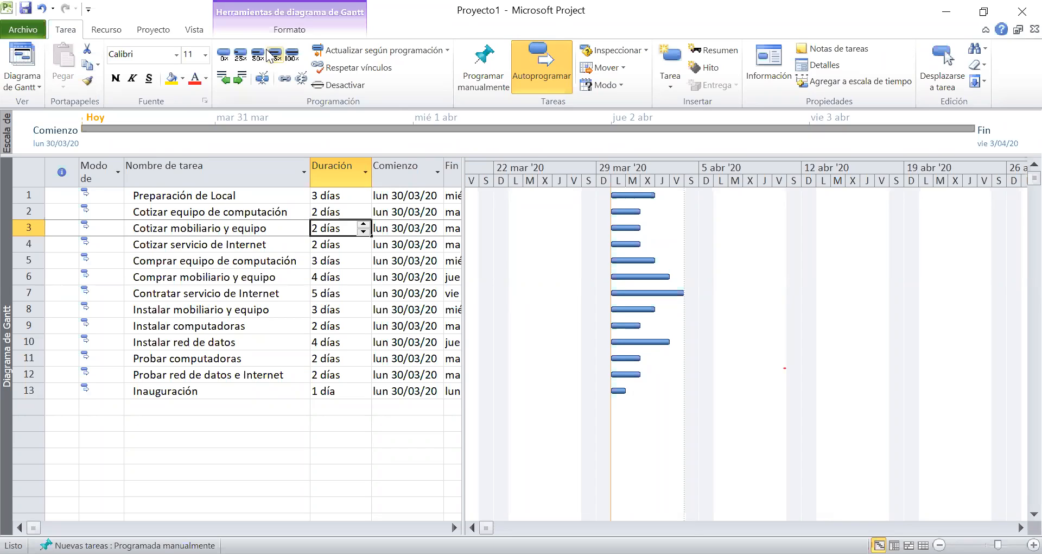
Set the project's start date to Monday 4/05/20 in the project information.
left_click(154, 32)
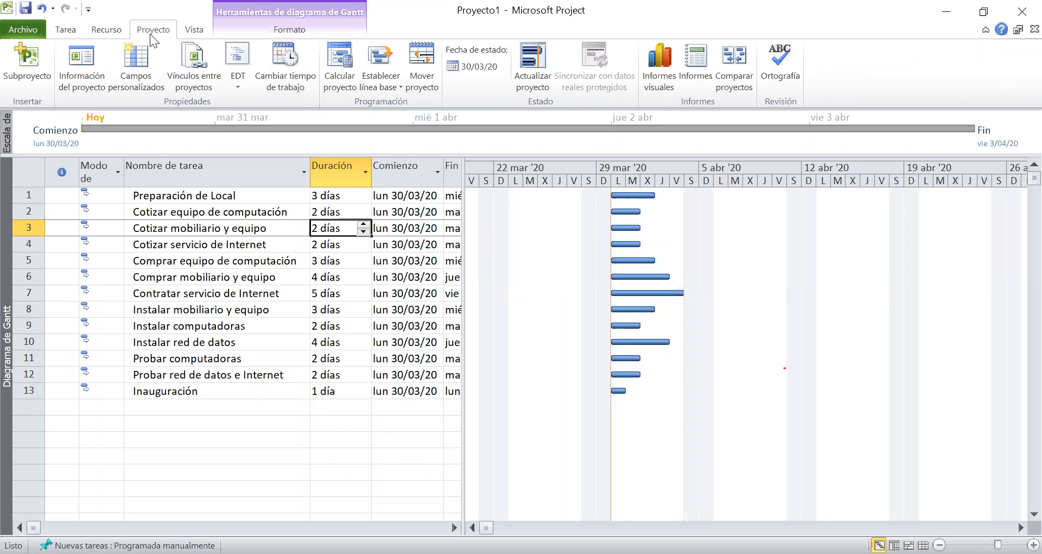
left_click(82, 60)
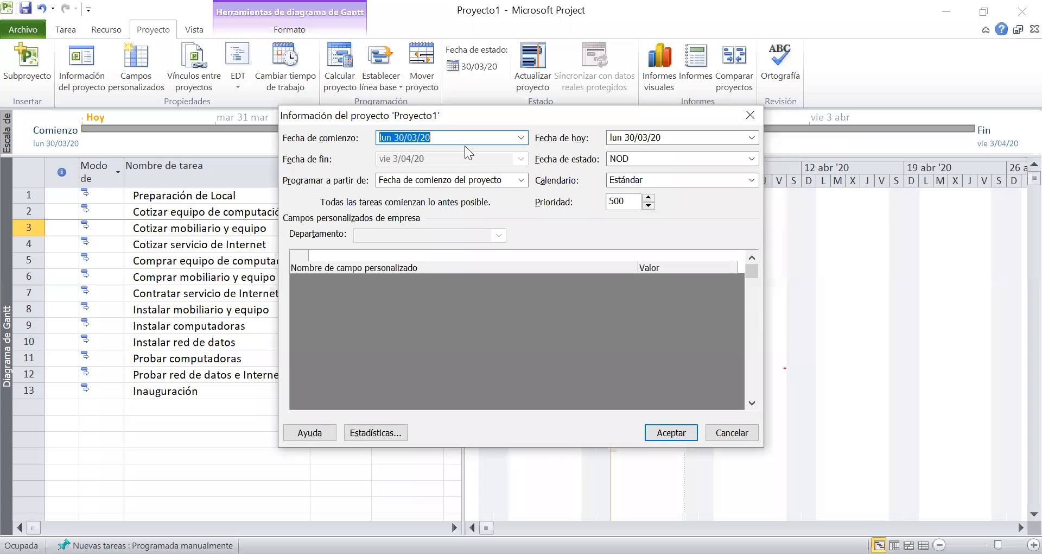
left_click(521, 138)
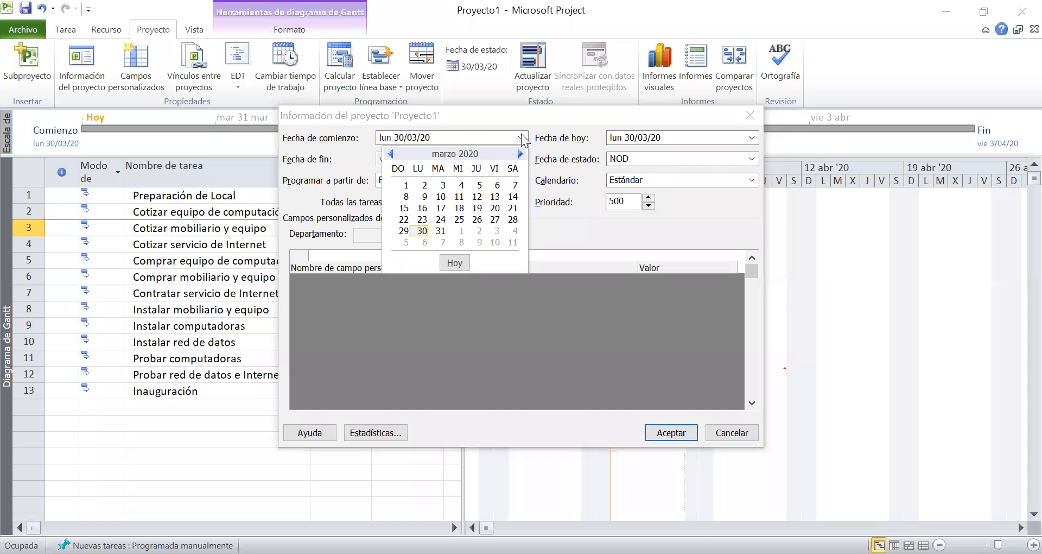
left_click(520, 154)
left_click(520, 155)
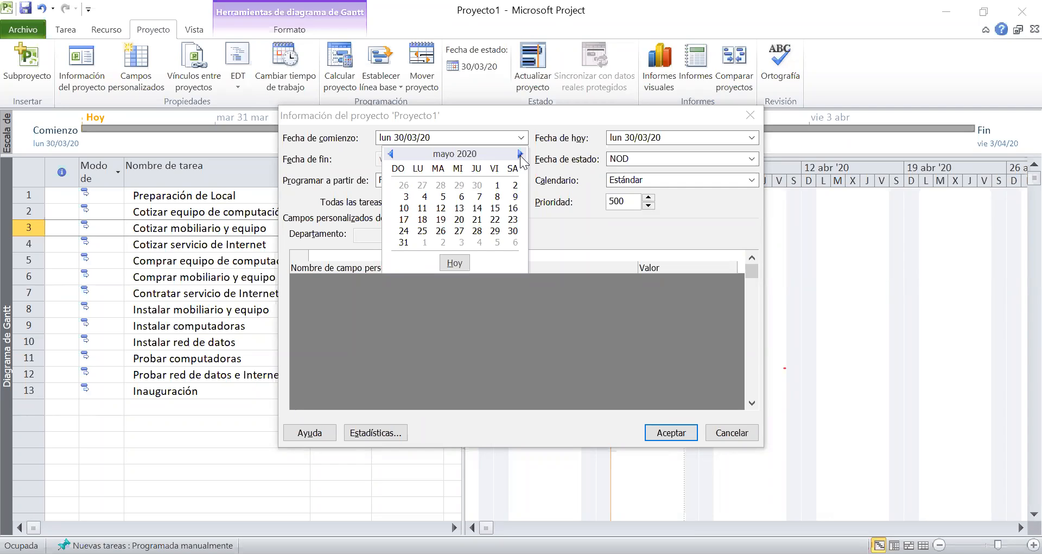
left_click(426, 195)
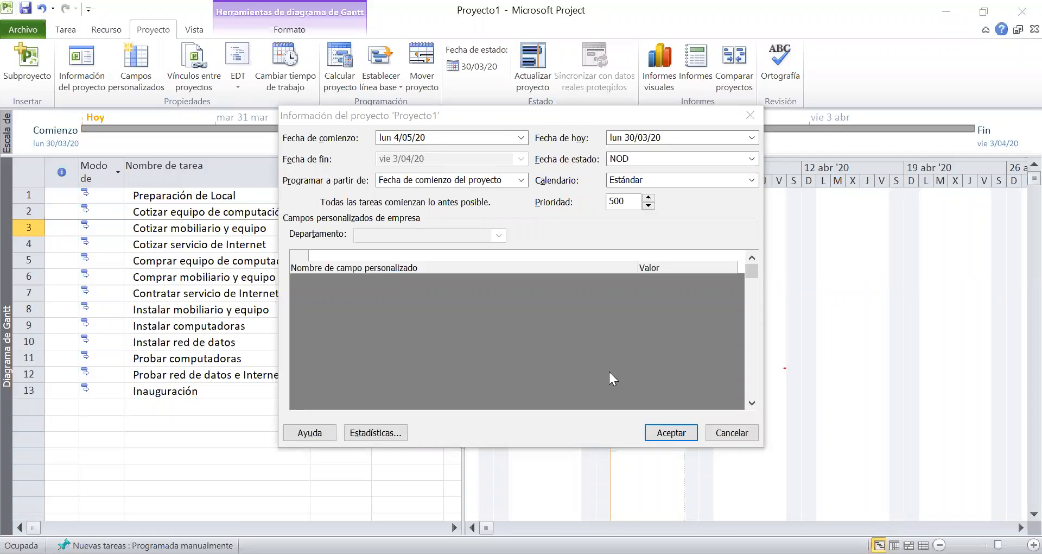
left_click(662, 429)
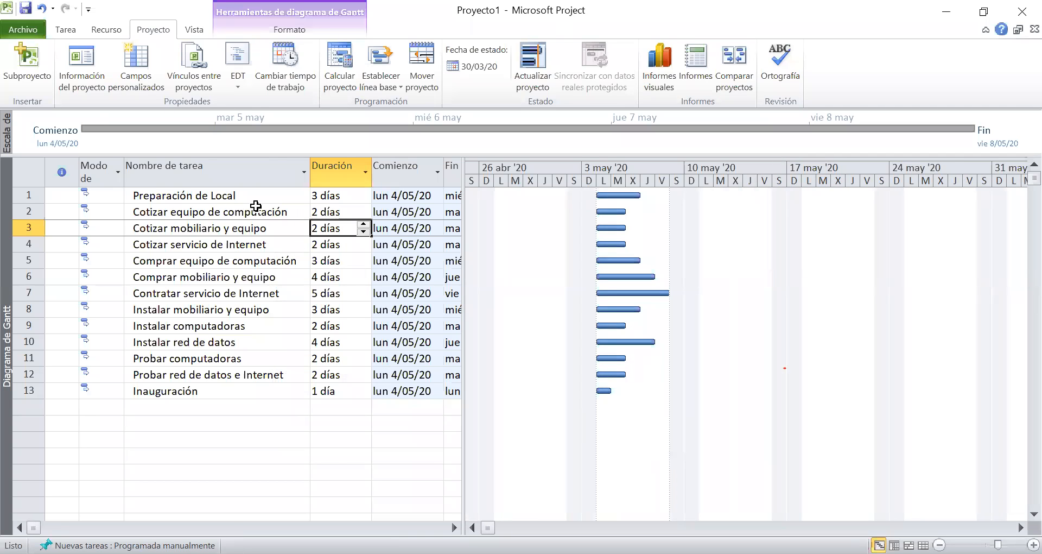
Look across the columns of "Preparación de Local", from the task name through the start and finish dates to the predecessors.
left_click(245, 194)
key("Tab")
key("Tab")
key("Tab")
key("Tab")
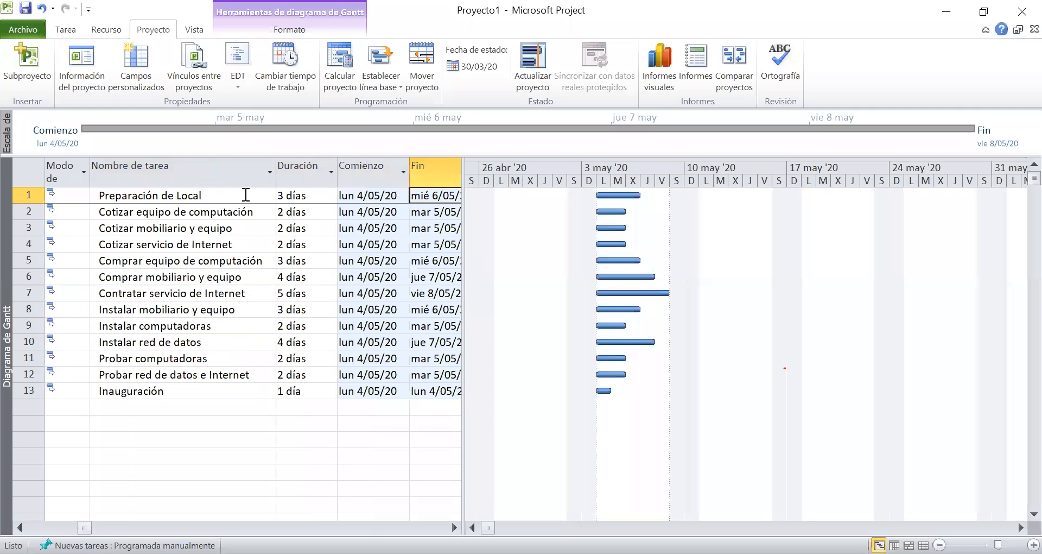
key("shift+Tab")
key("shift+Tab")
key("shift+Tab")
key("shift+Tab")
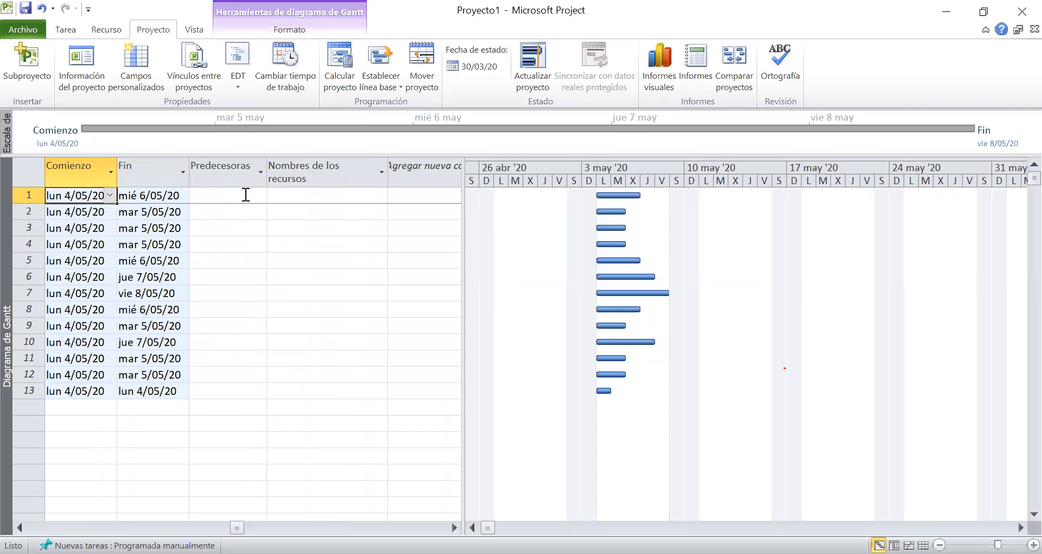
key("Tab")
key("Tab")
Review the start dates down the task list and back up to "Preparación de Local".
key("Down")
key("Down")
key("Down")
key("Down")
key("Down")
key("Down")
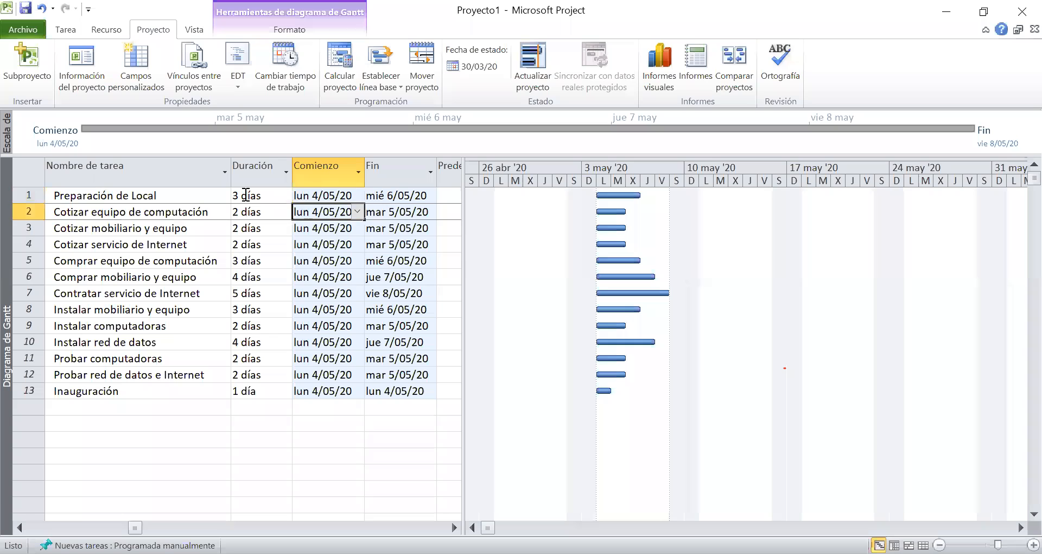
key("Down")
key("Down")
key("Down")
key("Down")
key("Down")
key("Down")
key("Up")
key("Up")
key("Up")
key("Up")
key("Up")
key("Up")
key("Up")
key("Up")
key("Up")
key("Up")
key("Up")
key("Up")
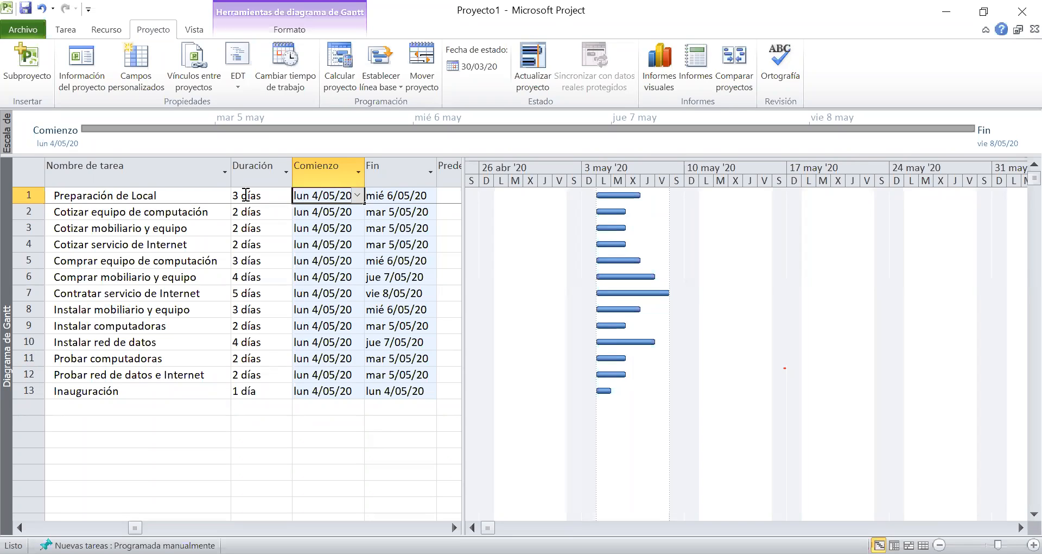
left_click(246, 195)
key("Left")
key("Left")
key("Right")
key("Down")
key("Down")
key("Down")
key("Up")
key("Up")
key("Up")
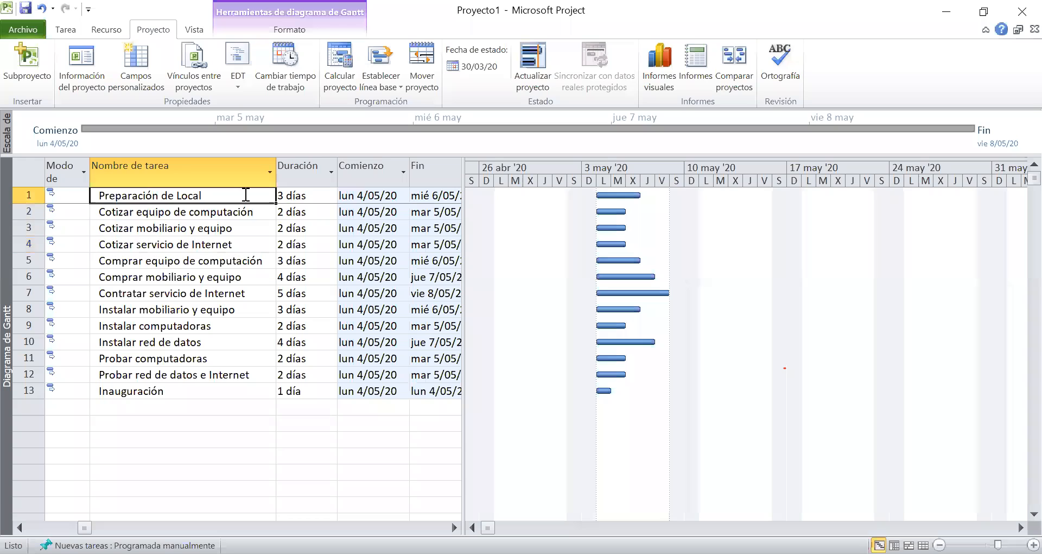
key("Down")
key("Down")
key("Down")
key("Up")
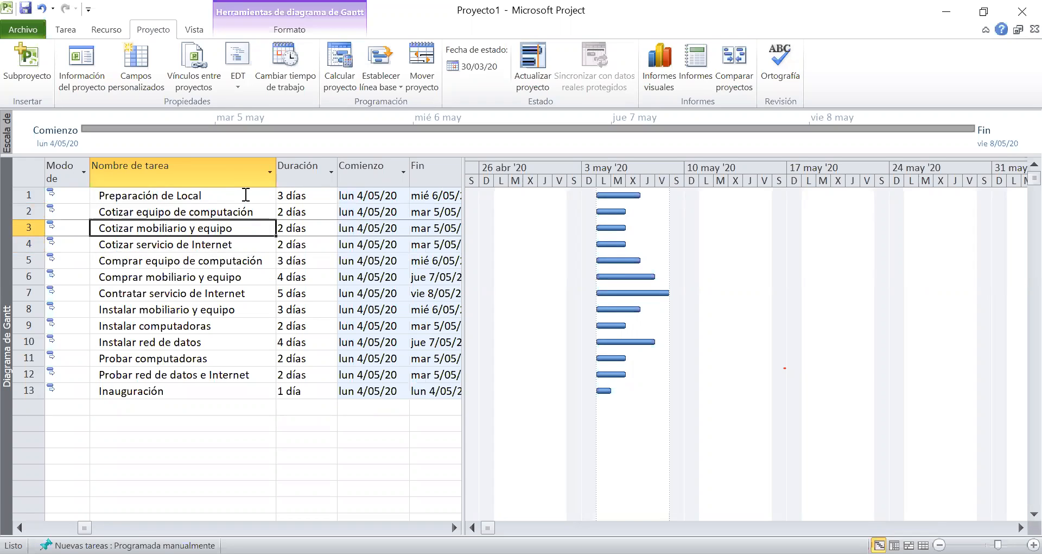
key("Up")
key("Up")
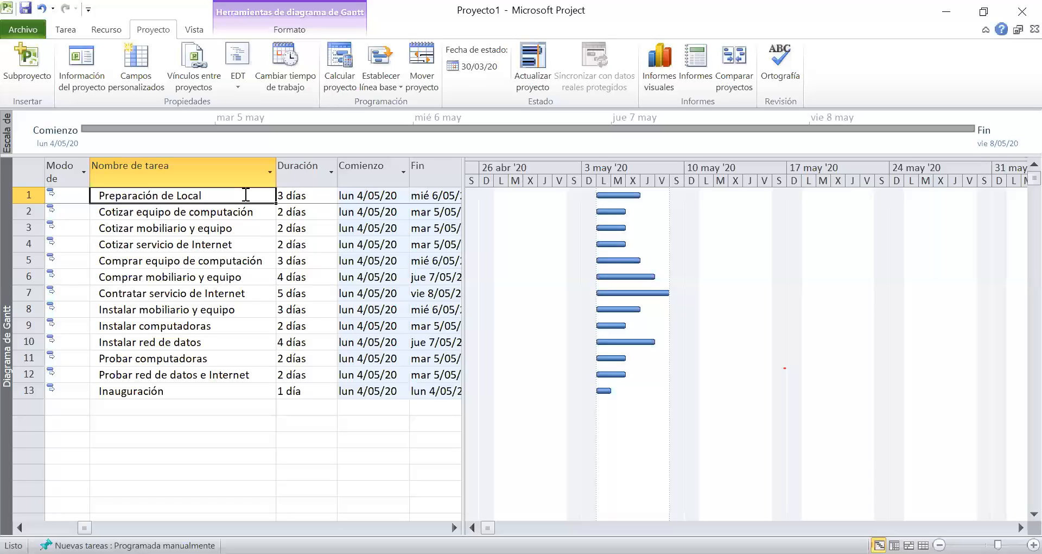
Link "Preparación de Local" to "Cotizar equipo de computación" so the second task starts when the first ends.
key("Return")
left_click(246, 195)
key("Return")
left_click(246, 194)
key("Down")
left_click(245, 194)
key("shift+Down")
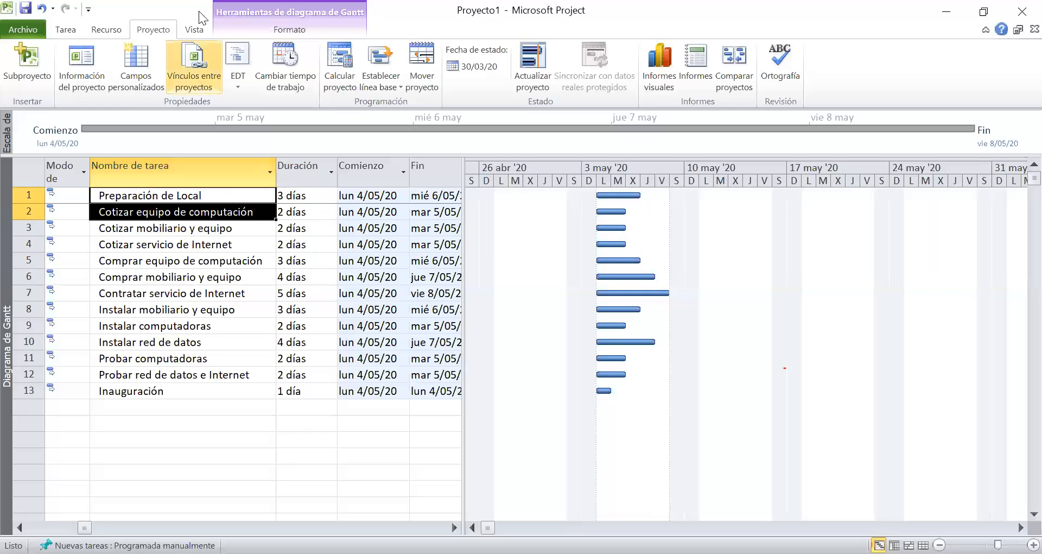
left_click(65, 32)
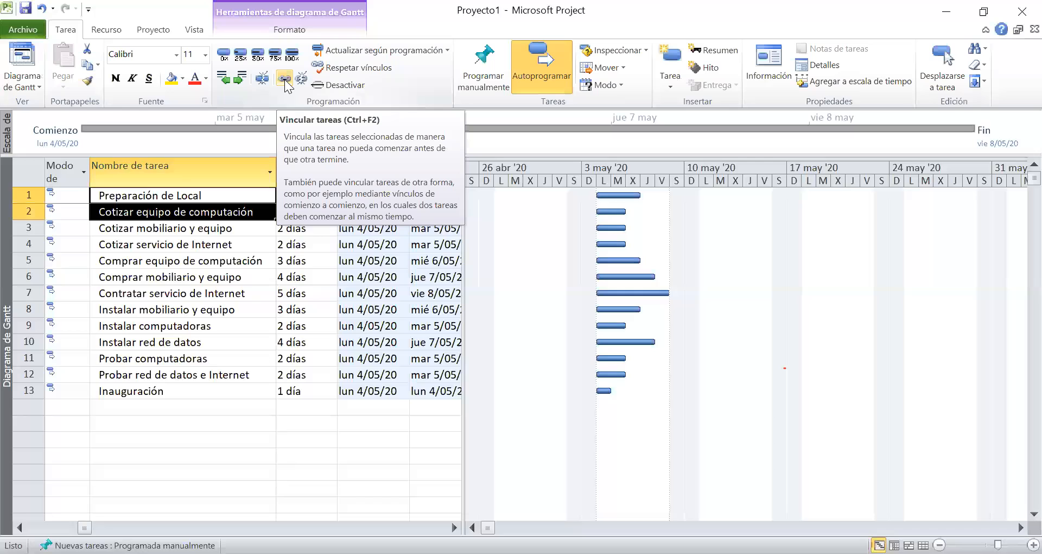
left_click(283, 78)
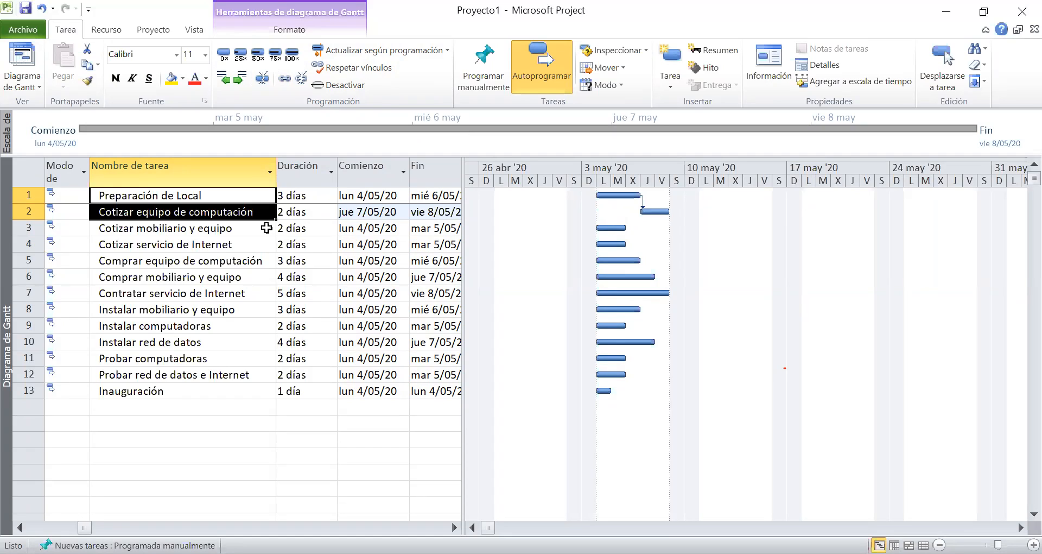
Compare the start date of "Cotizar equipo de computación" with those of the unlinked tasks down to "Contratar servicio de Internet".
left_click(218, 213)
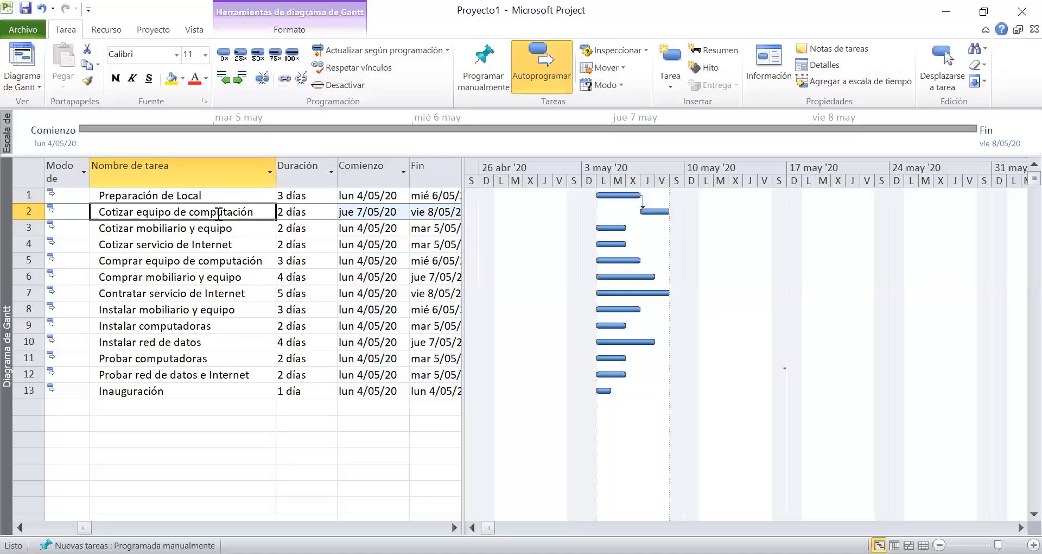
key("Tab")
key("Tab")
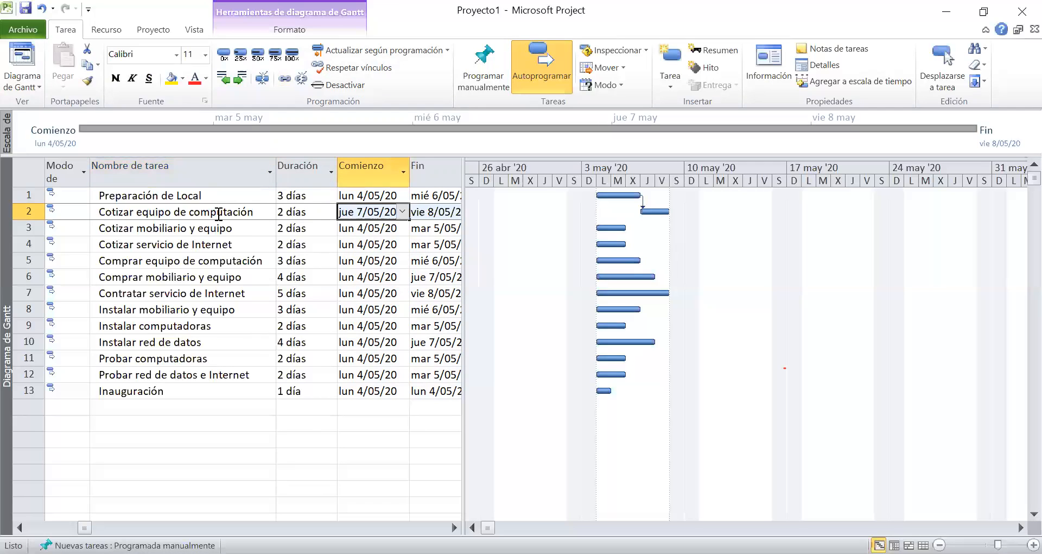
key("Down")
key("Down")
key("Down")
key("Down")
key("Down")
key("Down")
key("Down")
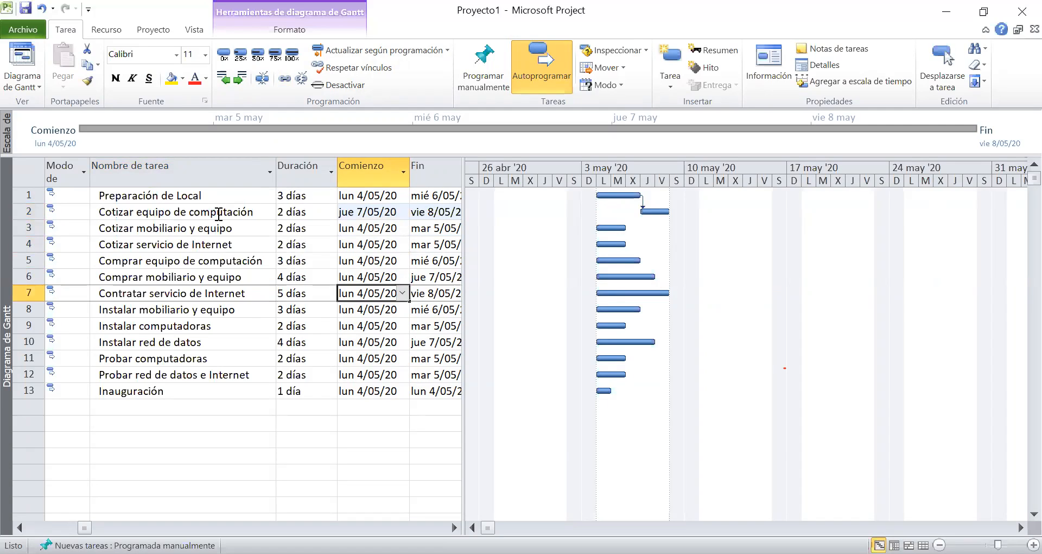
key("Up")
key("Up")
key("Up")
key("Up")
key("Up")
key("Up")
key("Up")
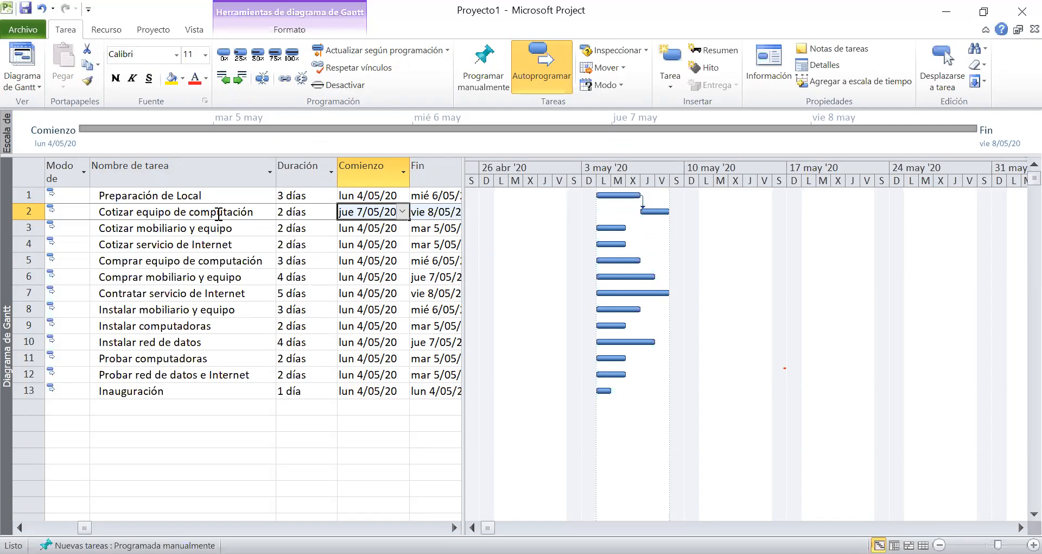
Link "Cotizar equipo de computación" to "Cotizar mobiliario y equipo" as consecutive tasks.
key("Return")
key("Left")
key("Left")
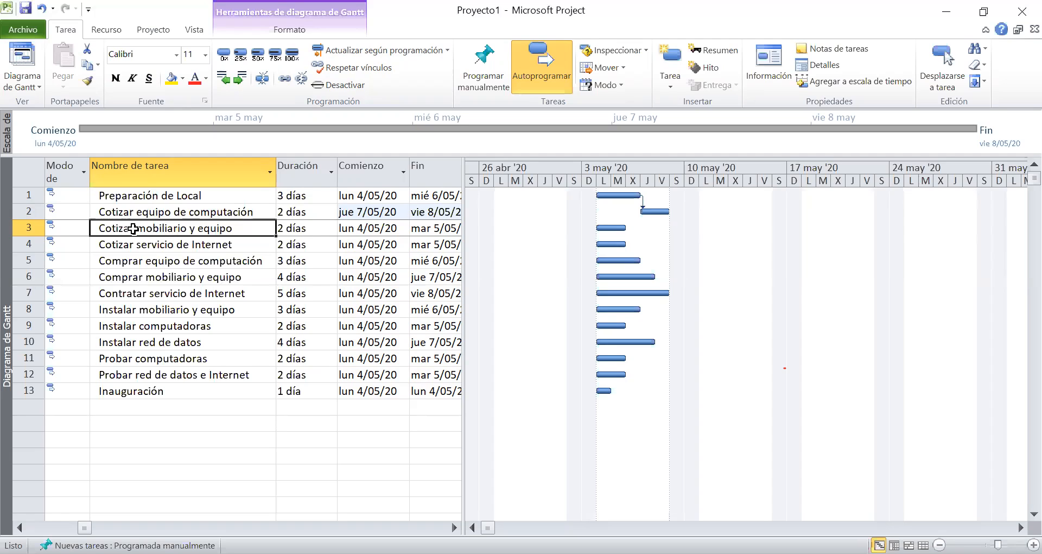
left_click_drag(168, 215, 165, 230)
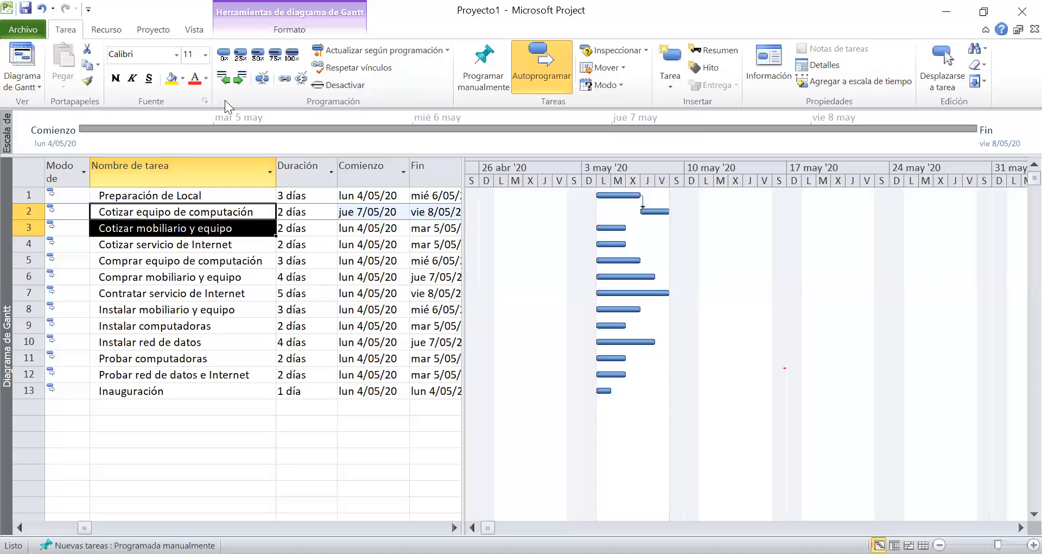
left_click(285, 80)
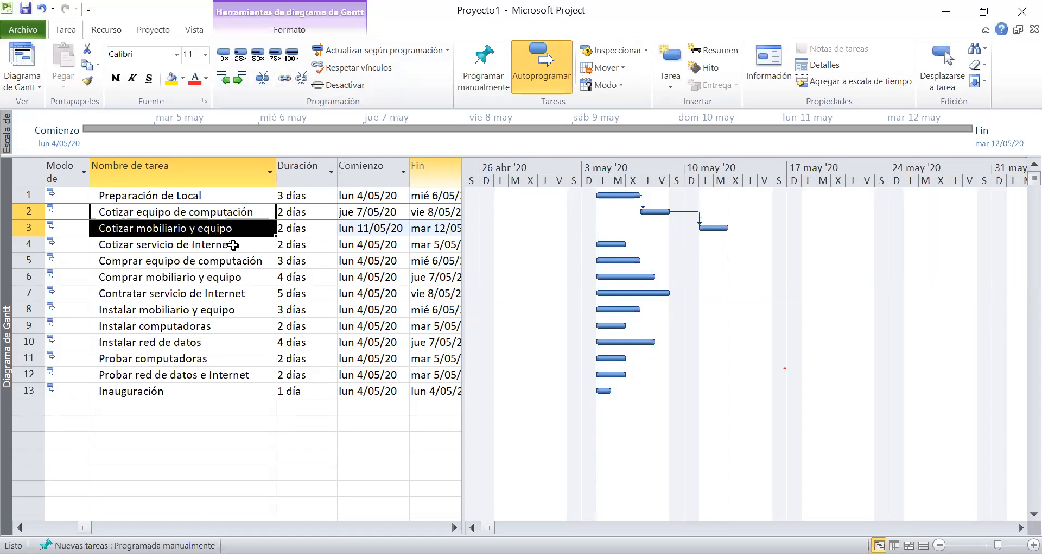
Link "Cotizar mobiliario y equipo" to "Cotizar servicio de Internet" as consecutive tasks.
left_click(177, 248)
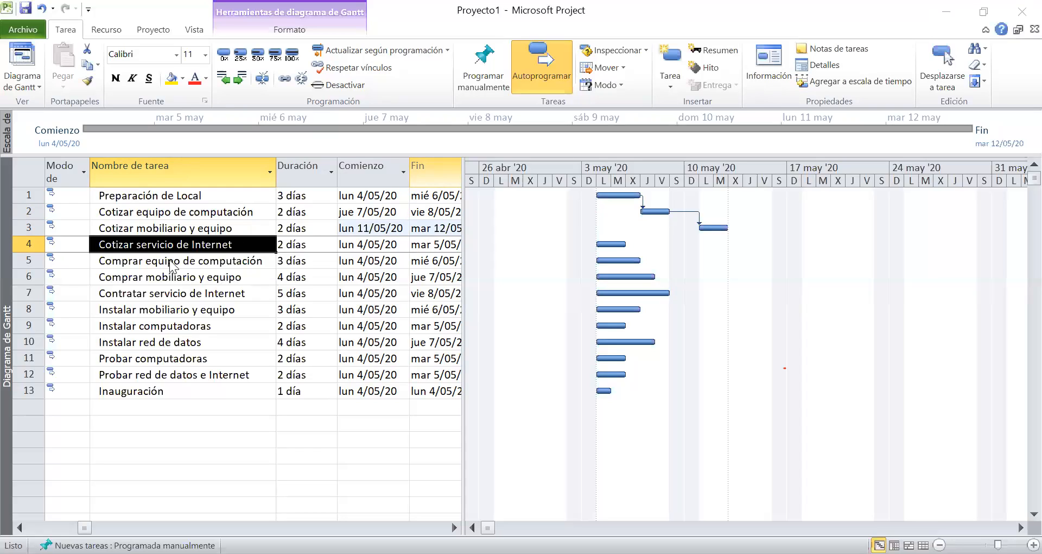
left_click(156, 228)
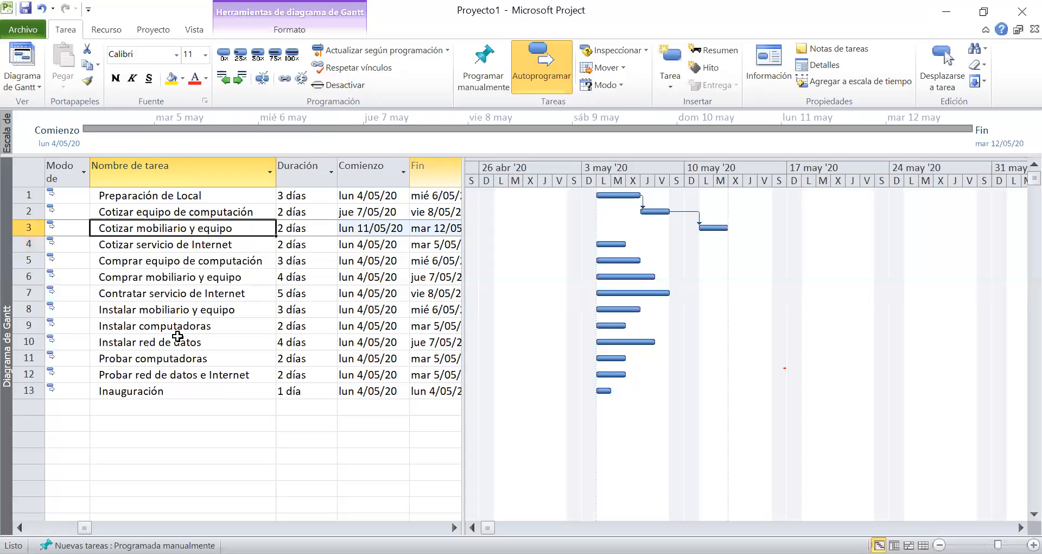
key("Down")
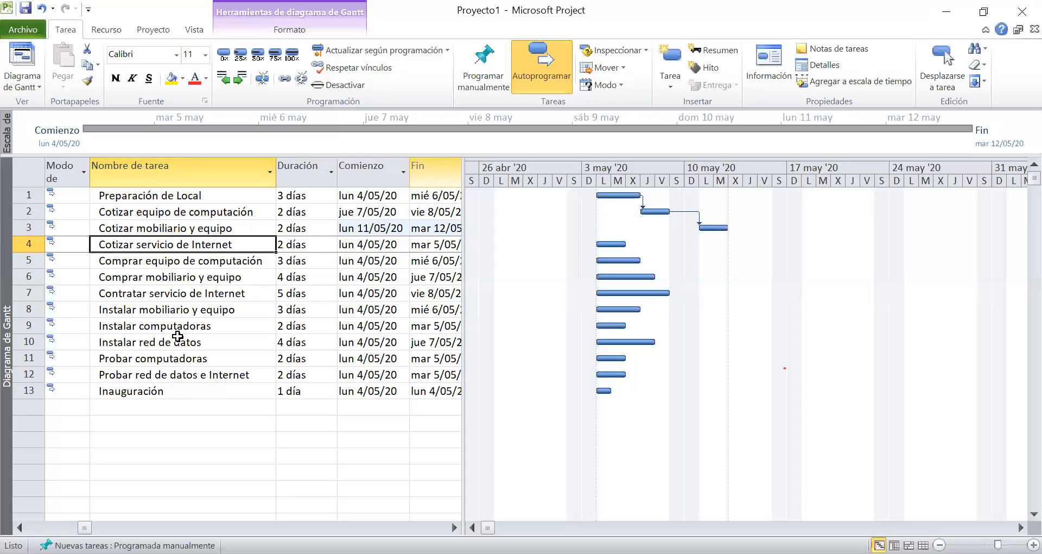
key("Up")
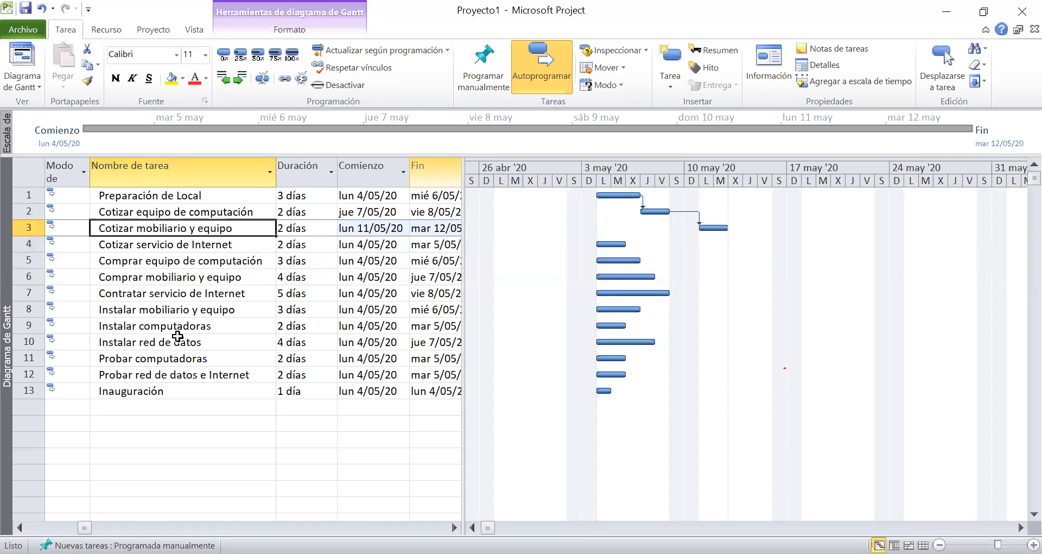
key("shift+Down")
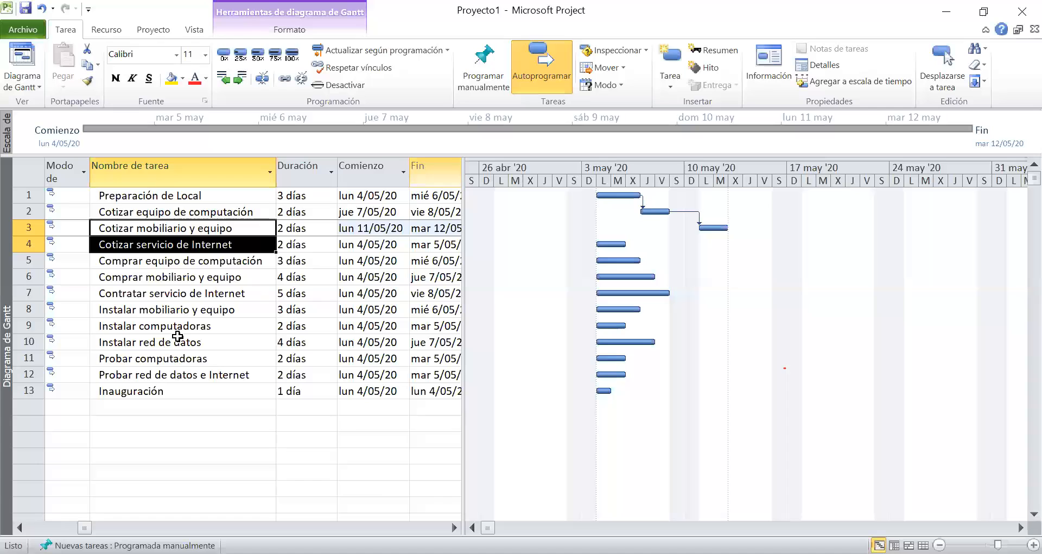
left_click(282, 77)
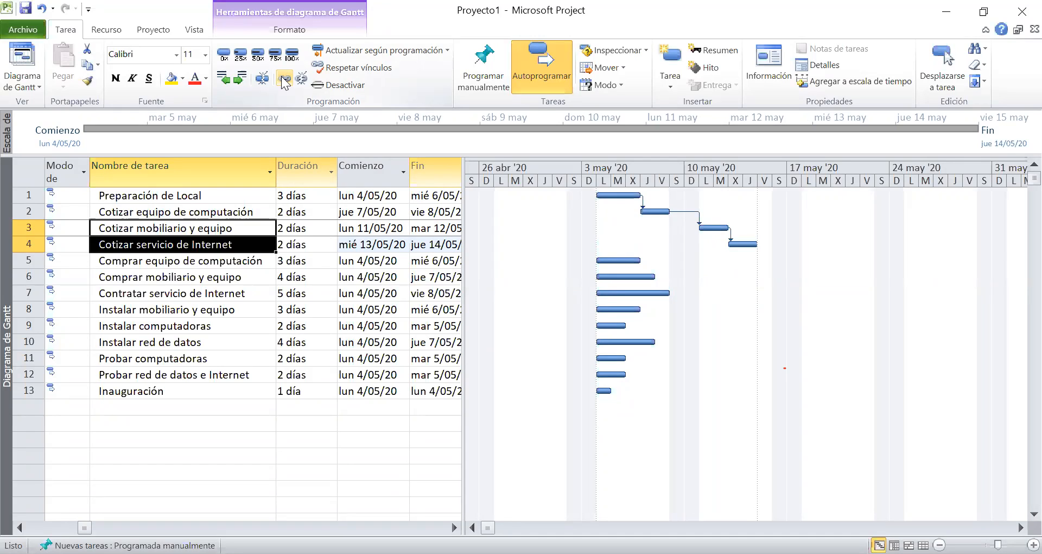
Change the dependency between "Cotizar mobiliario y equipo" and "Cotizar servicio de Internet" to "Comienzo a comienzo (CC)".
double_click(731, 239)
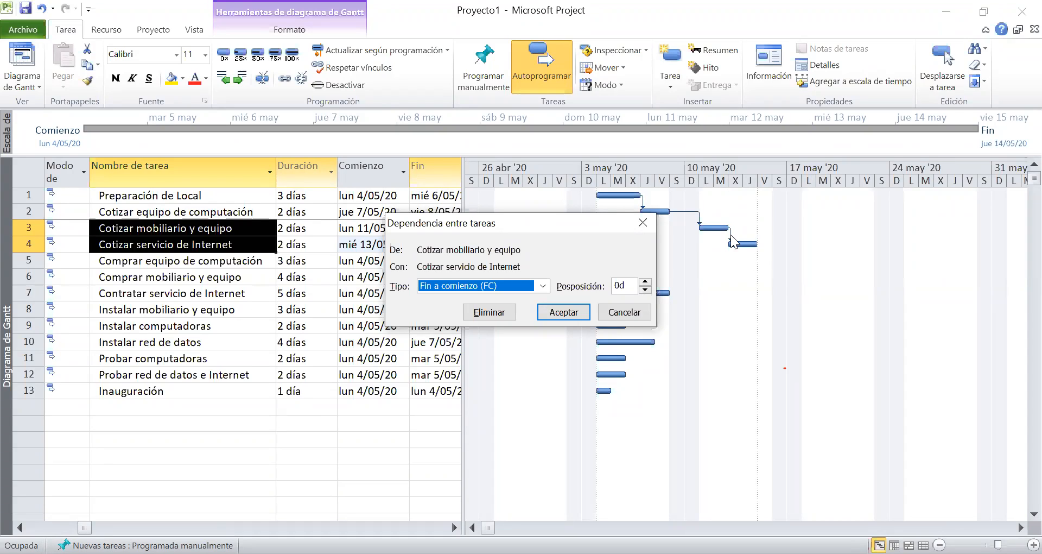
left_click(543, 286)
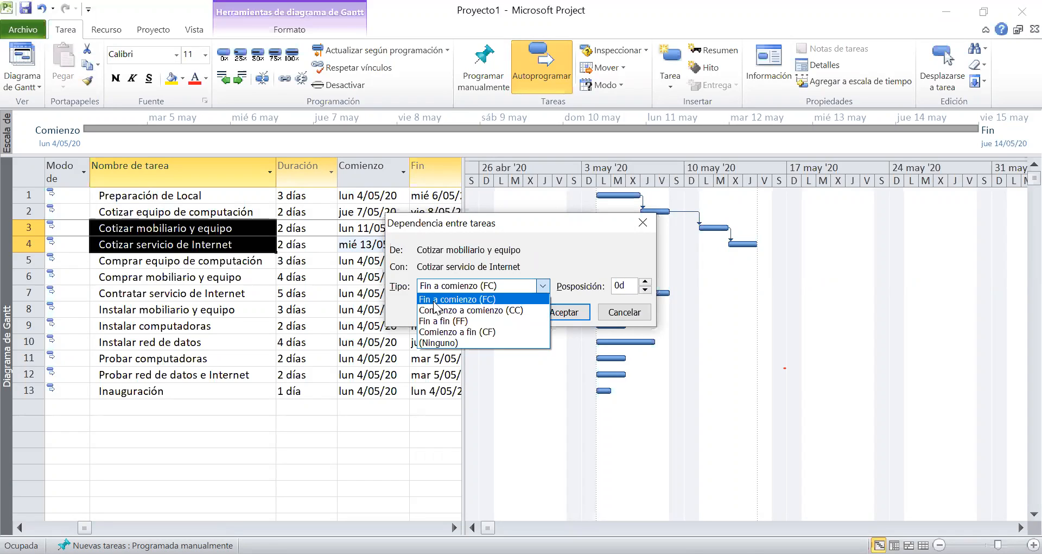
left_click(508, 309)
left_click(565, 318)
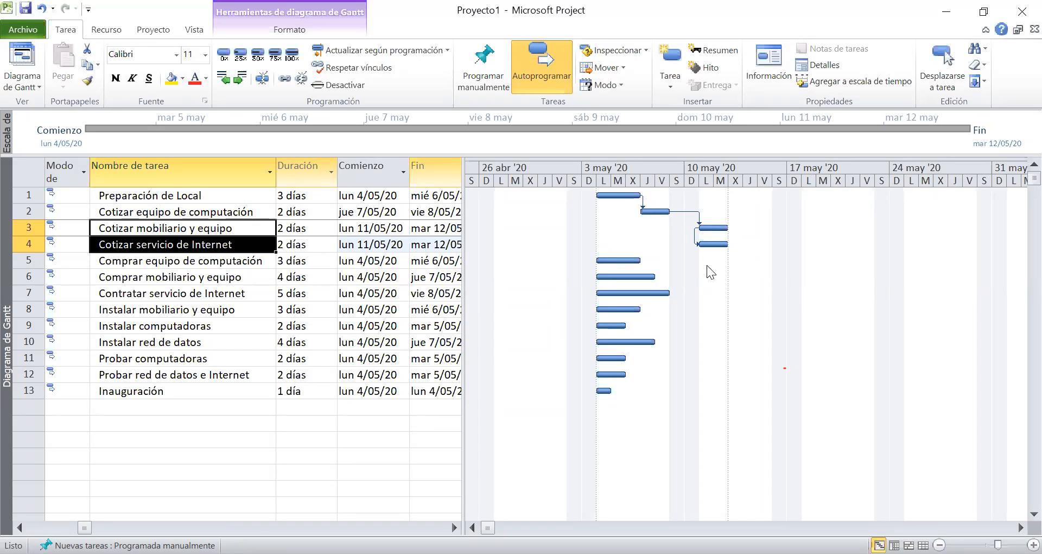
Link "Cotizar equipo de computación" to "Comprar equipo de computación" as consecutive tasks.
left_click(162, 261)
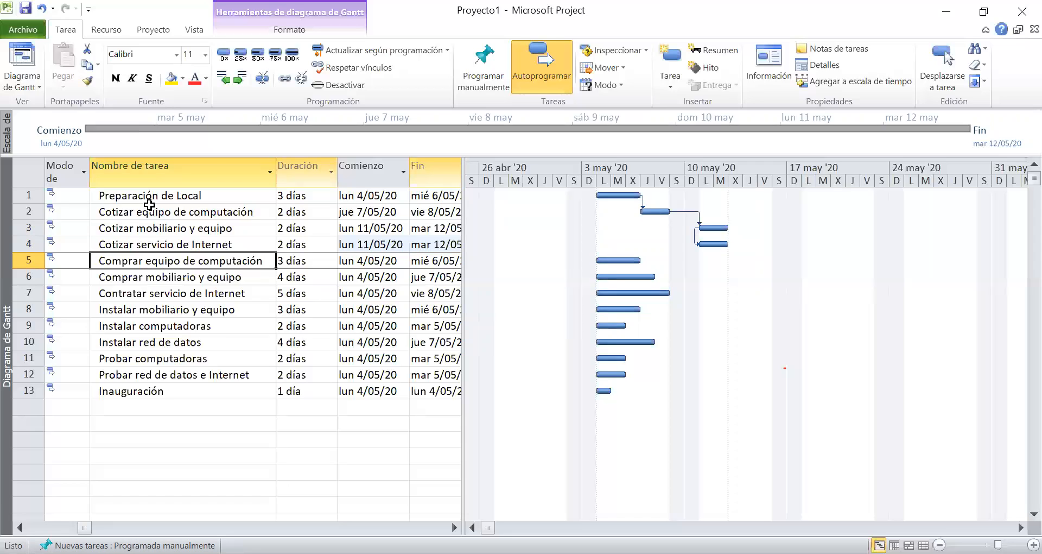
left_click(188, 214)
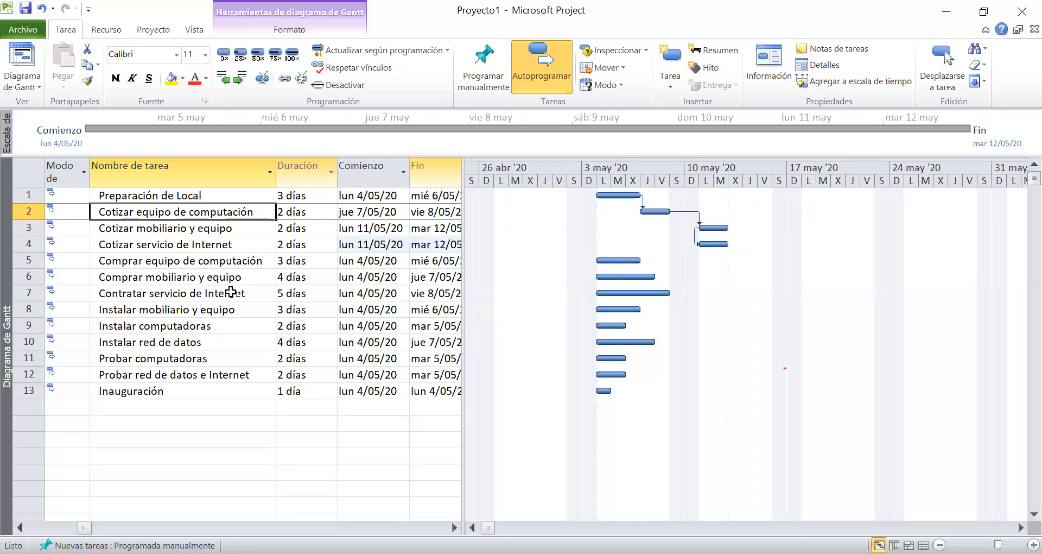
left_click(198, 261, "ctrl")
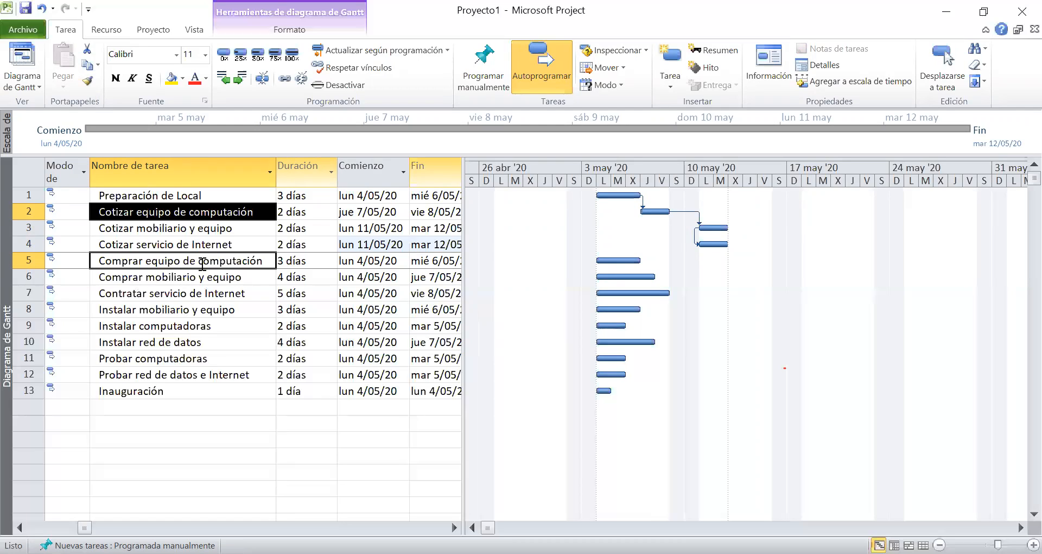
left_click(211, 229)
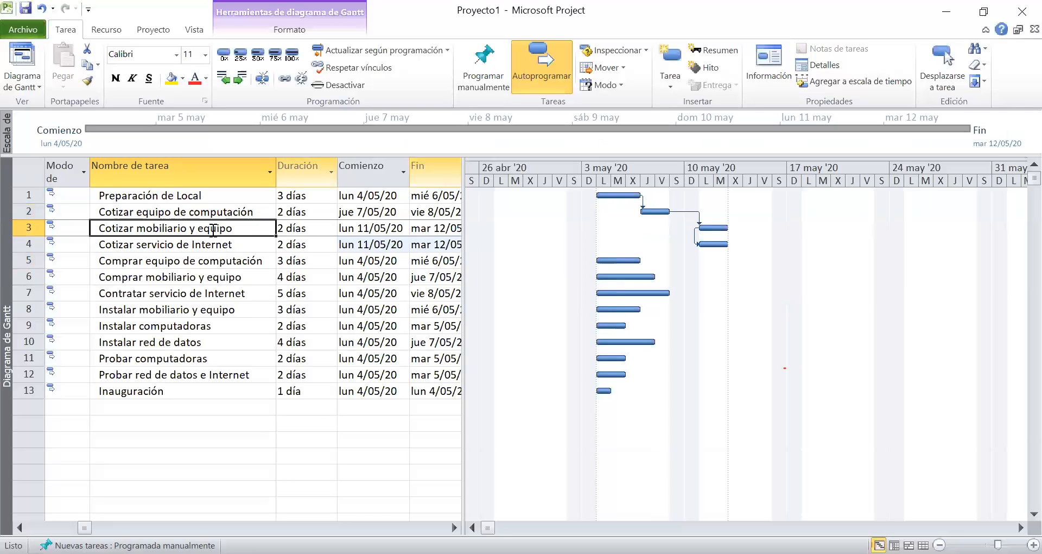
left_click(161, 213)
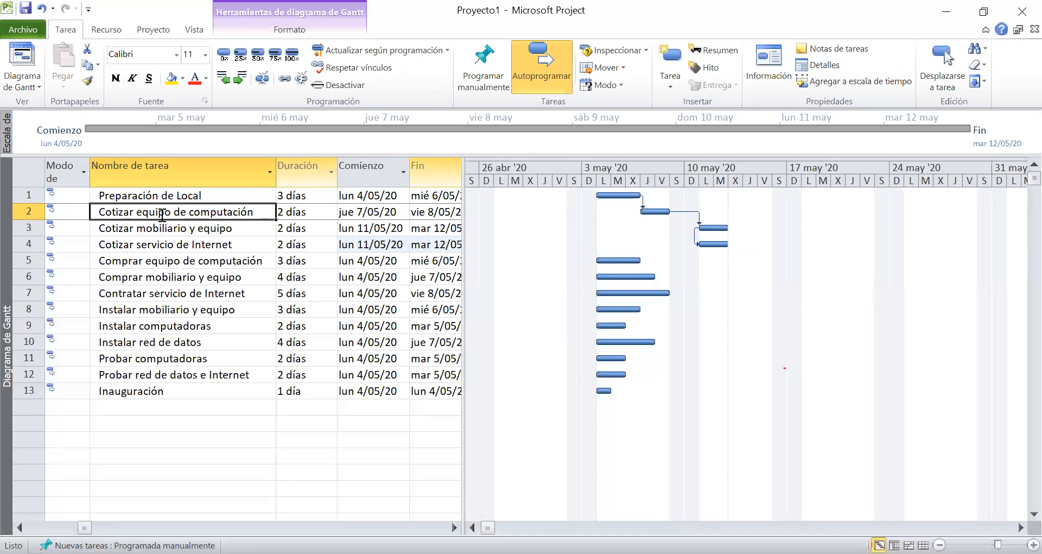
left_click(169, 264, "ctrl")
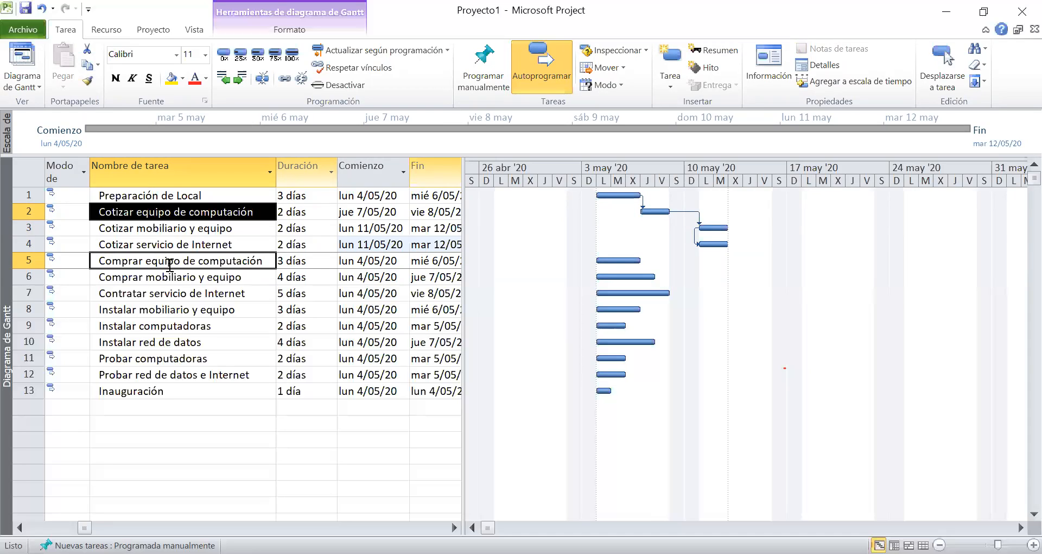
left_click(284, 82)
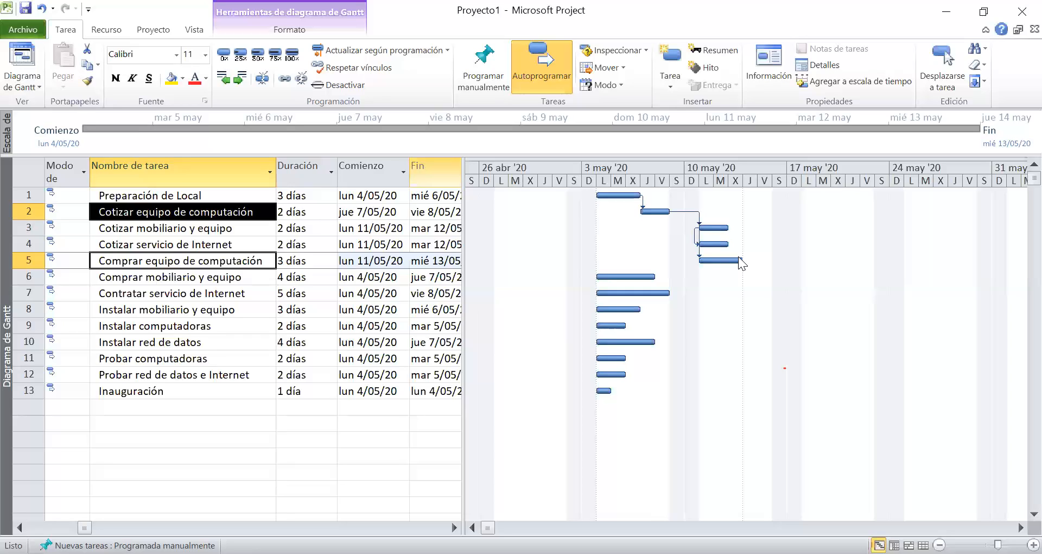
Set a lag of 2d on the finish-to-start dependency between "Cotizar equipo de computación" and "Comprar equipo de computación".
double_click(698, 254)
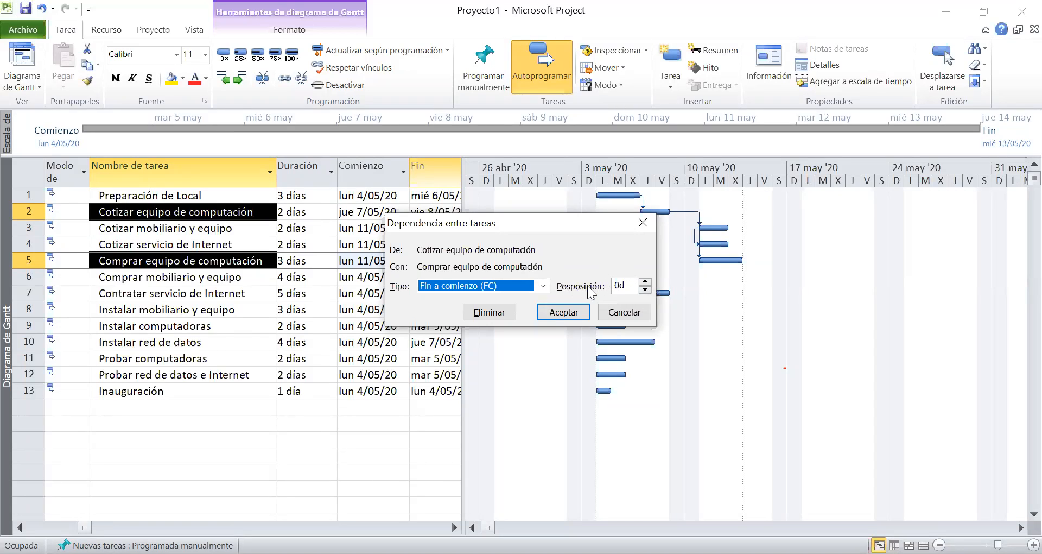
left_click(644, 282)
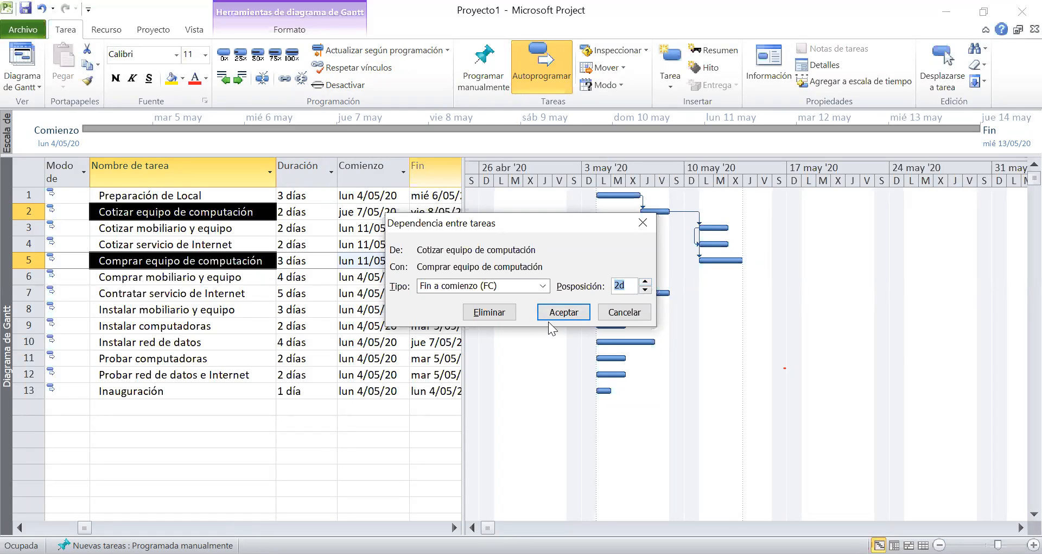
left_click(565, 314)
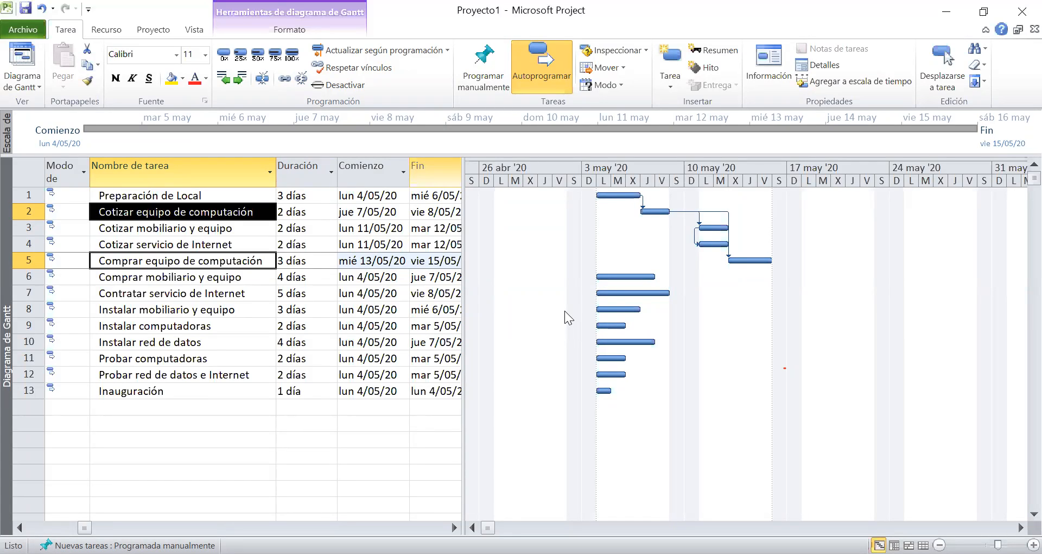
Save the project in the Escritorio folder under the file name "Clase1Project".
left_click(180, 245)
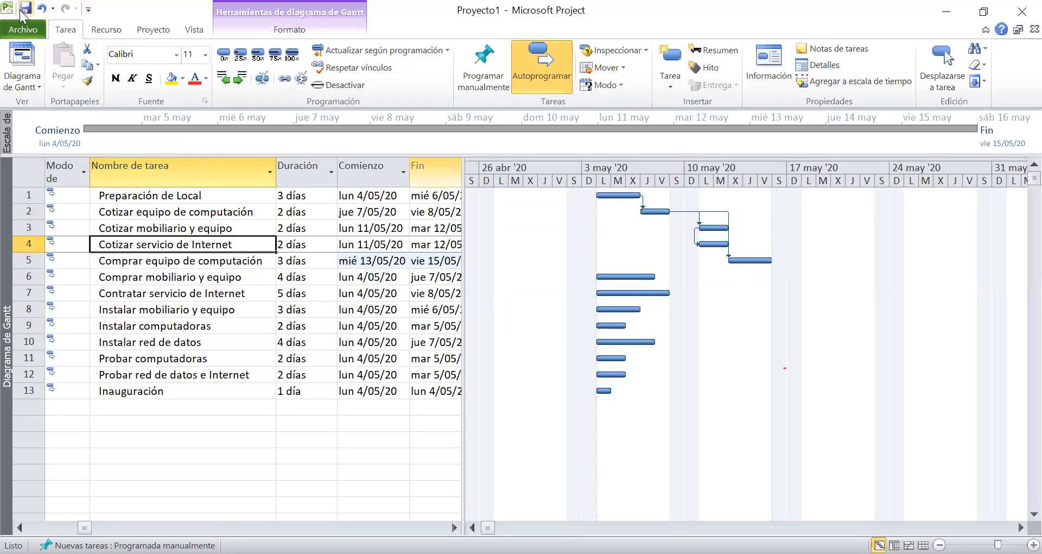
left_click(22, 29)
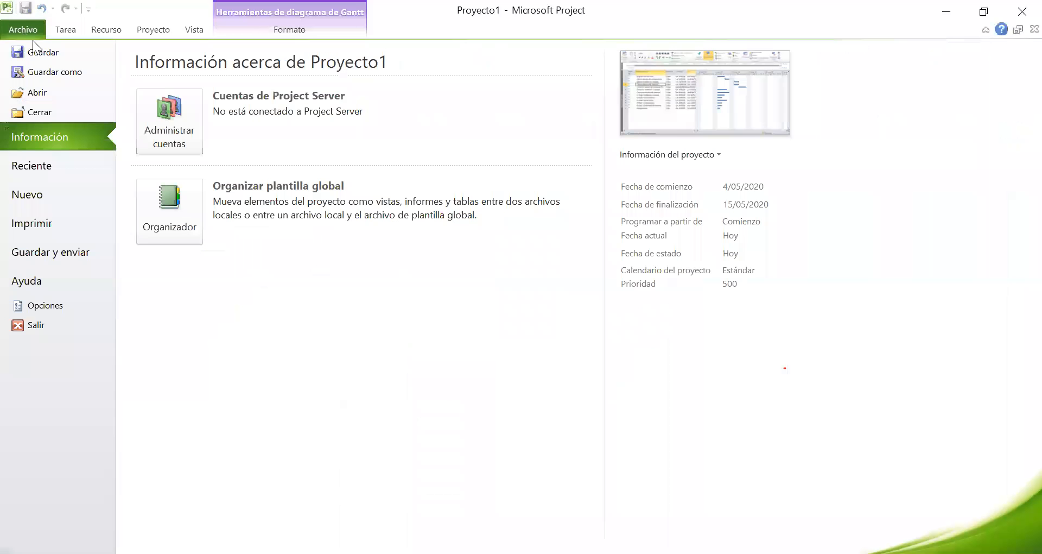
key("Escape")
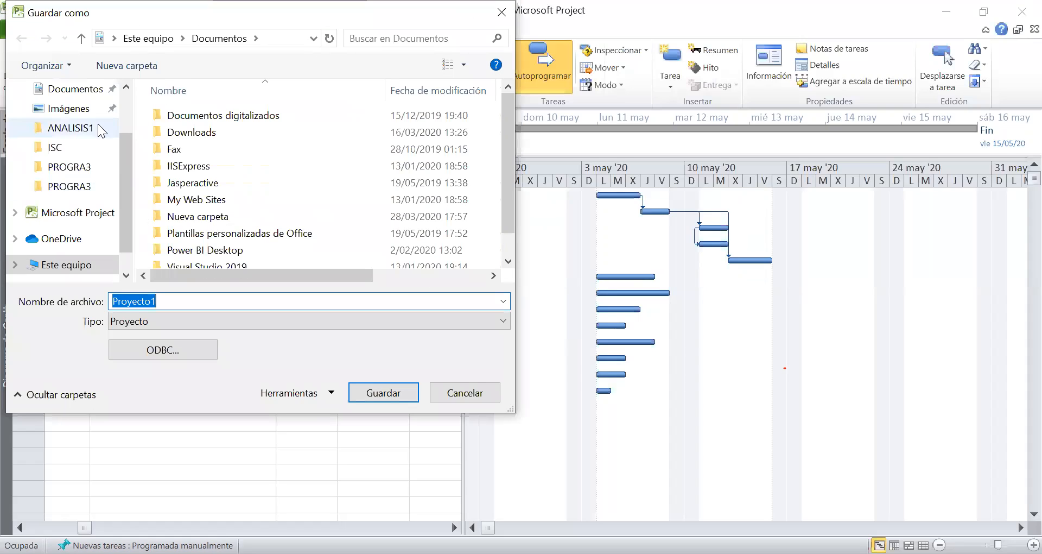
scroll(112, 150, "up", 2)
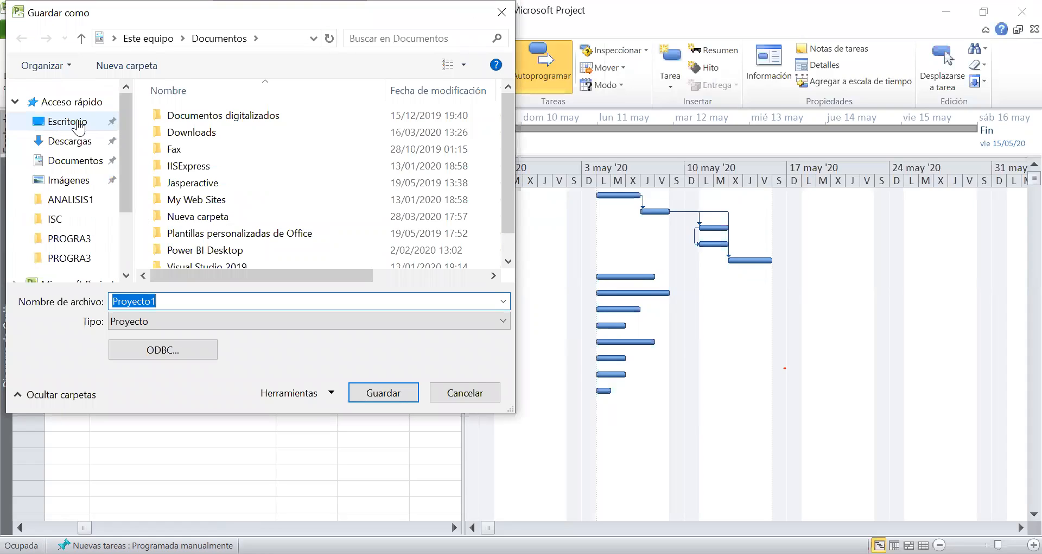
left_click(66, 121)
double_click(152, 301)
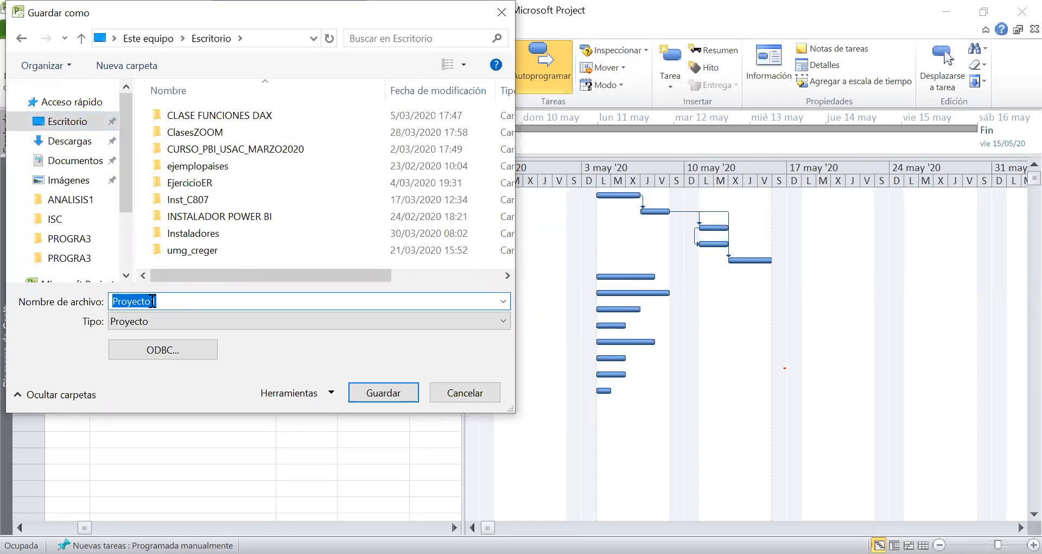
type("Clase1Project")
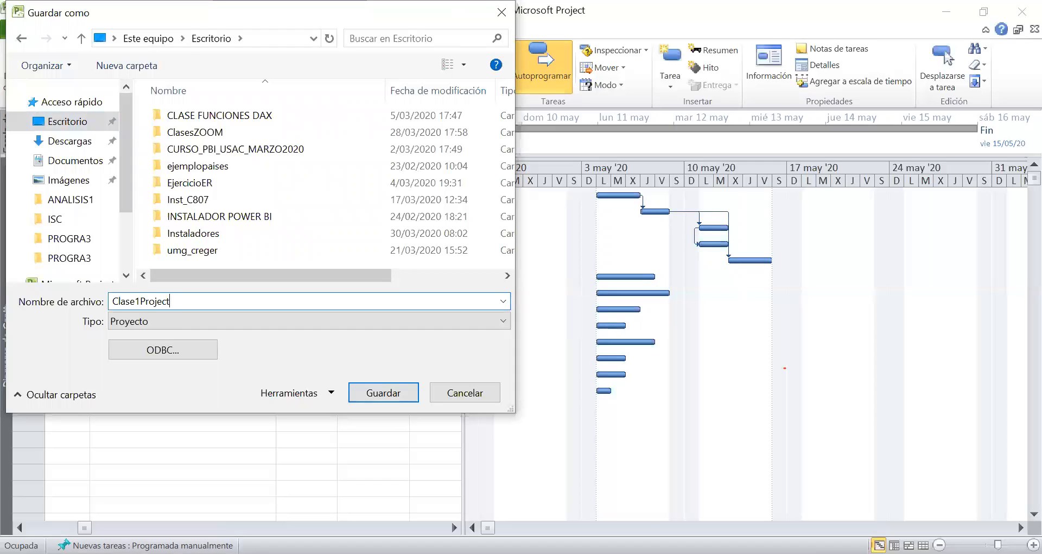
left_click(390, 392)
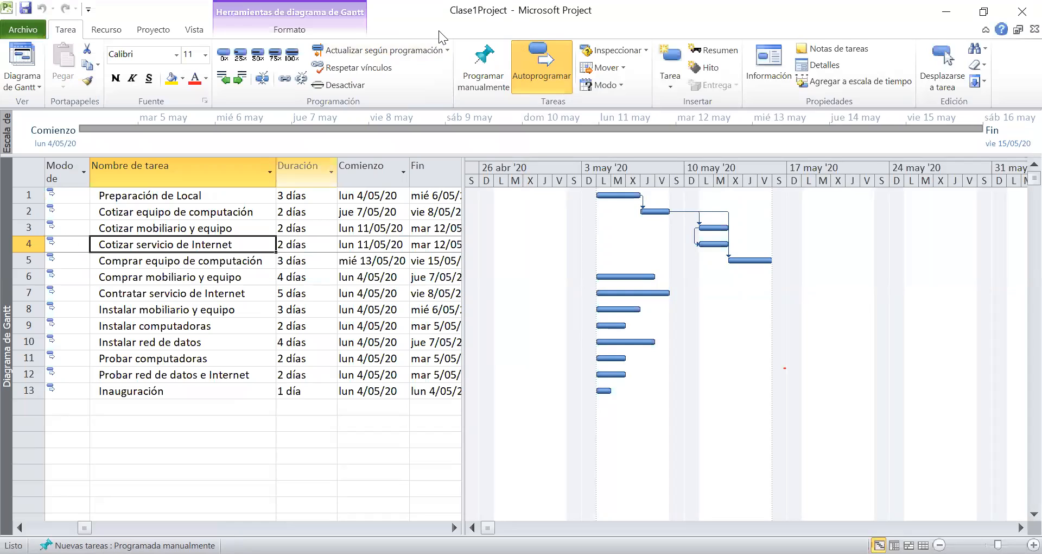
Open the details of the task "Comprar mobiliario y equipo".
left_click(203, 310)
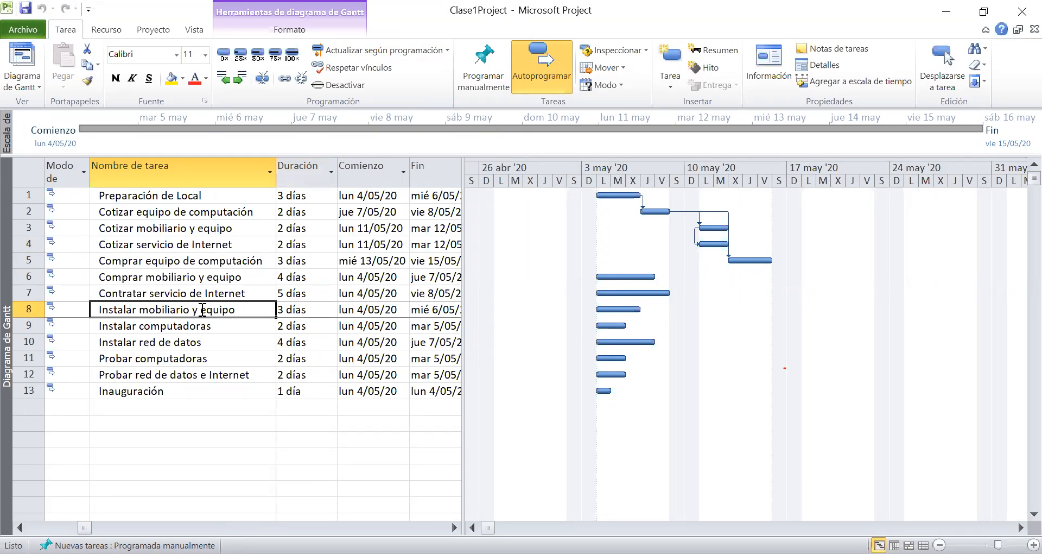
left_click(194, 278)
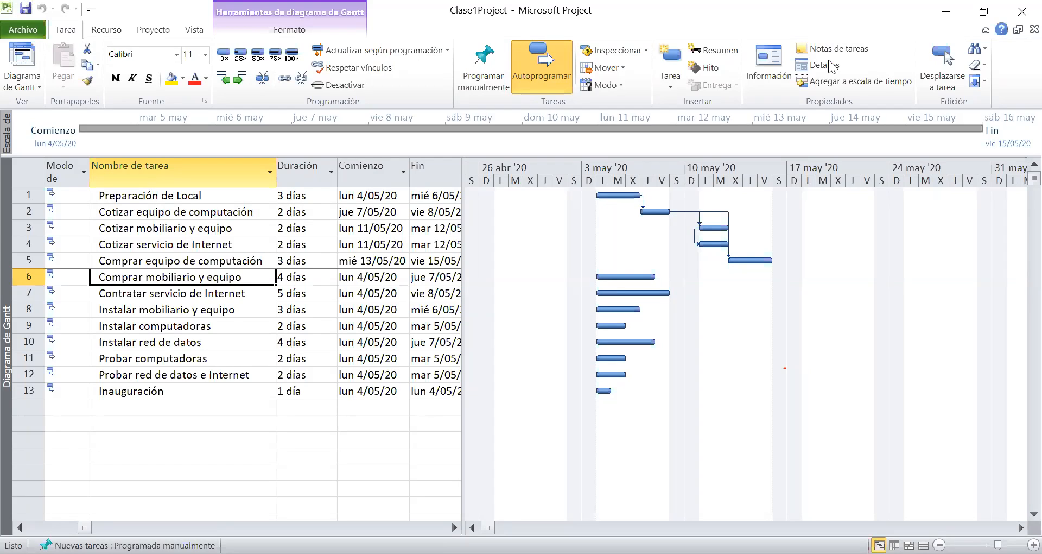
left_click(829, 61)
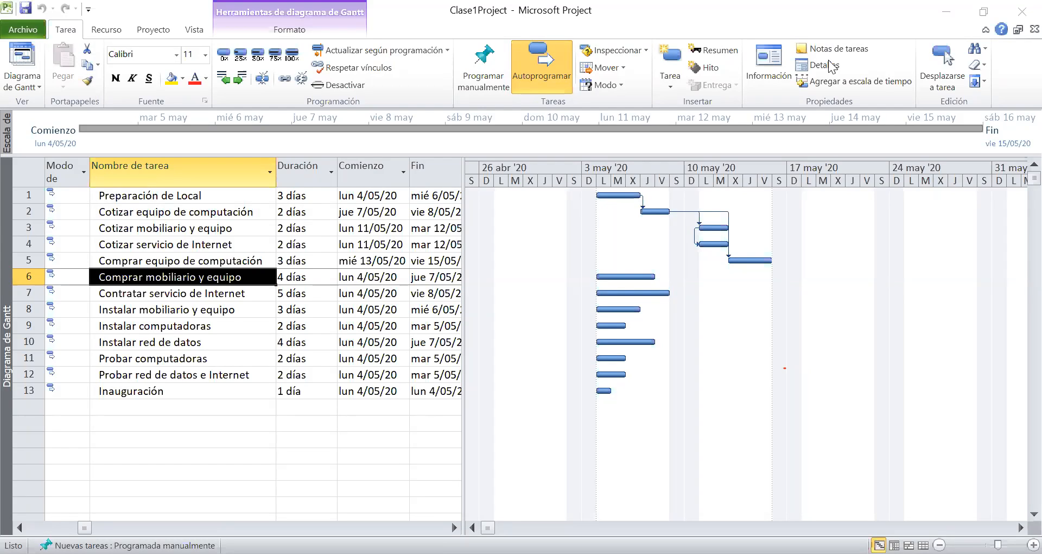